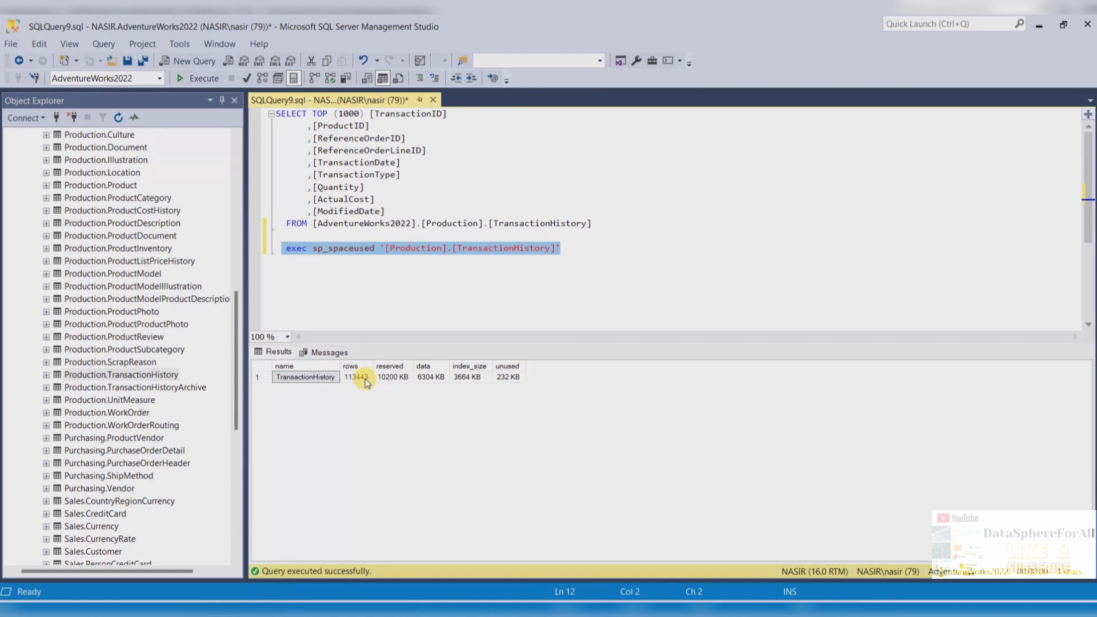
# Step: Review the sp_spaceused result for TransactionHistory, then switch to Excel's buffersize.xlsx and examine its copied query, rows and data KB values
pyautogui.moveTo(514, 375); pyautogui.dragTo(293, 377)
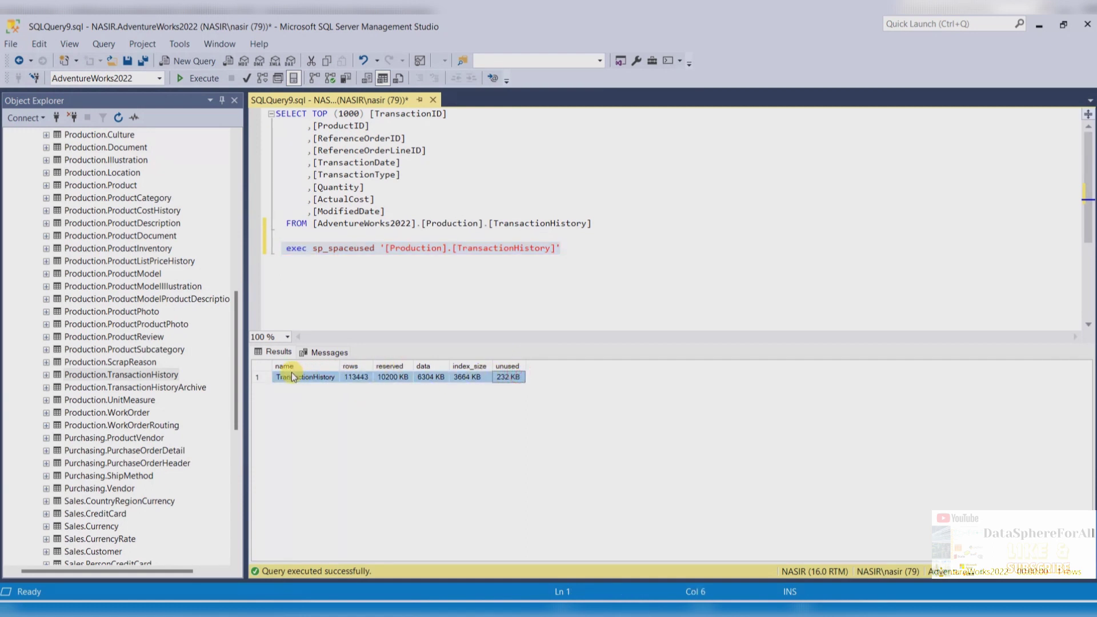
pyautogui.click(576, 607)
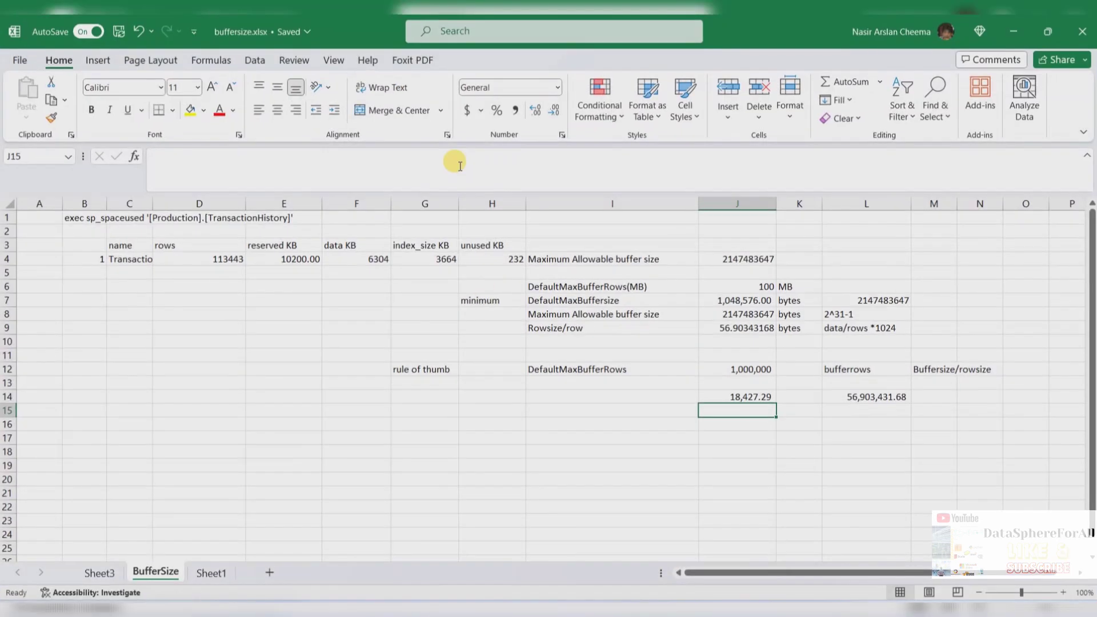
pyautogui.click(125, 245)
pyautogui.moveTo(124, 244); pyautogui.dragTo(498, 257)
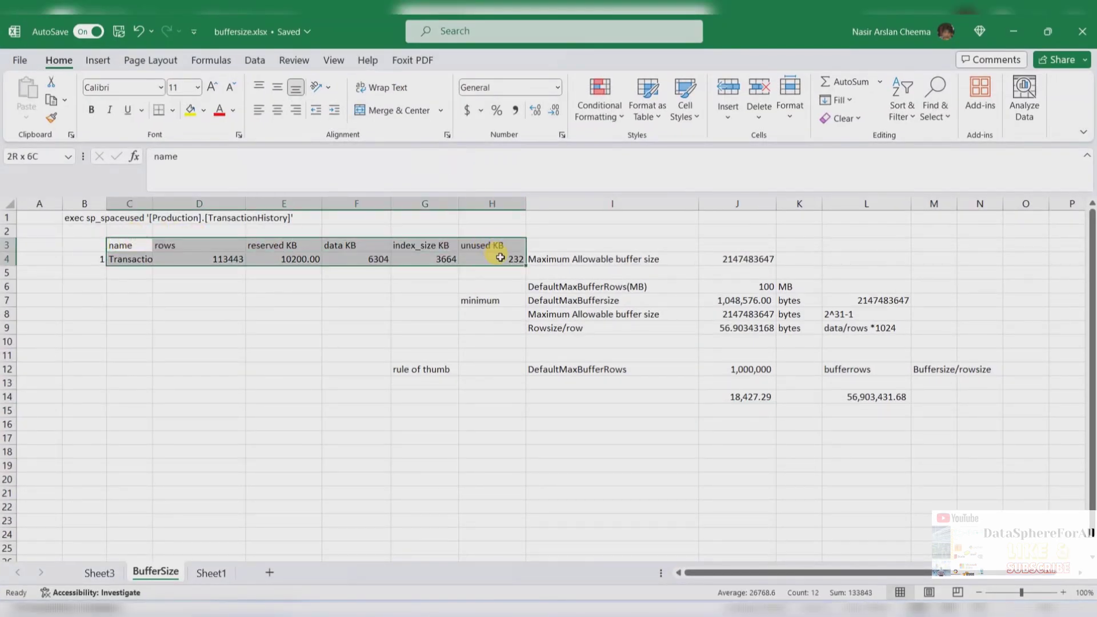
pyautogui.click(82, 220)
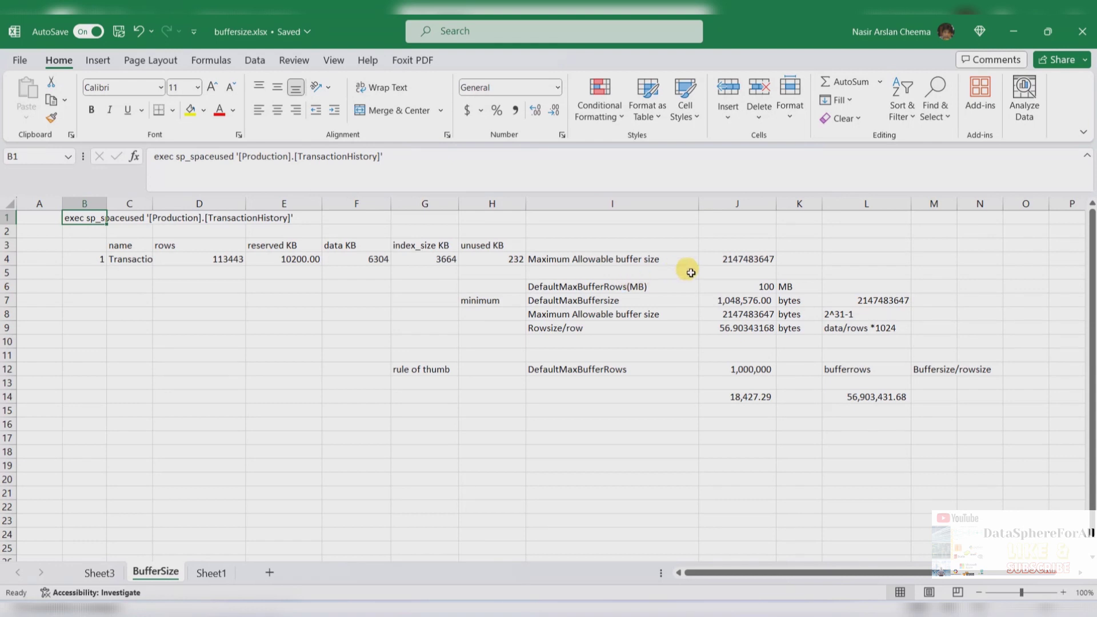
pyautogui.click(364, 261)
pyautogui.click(213, 260)
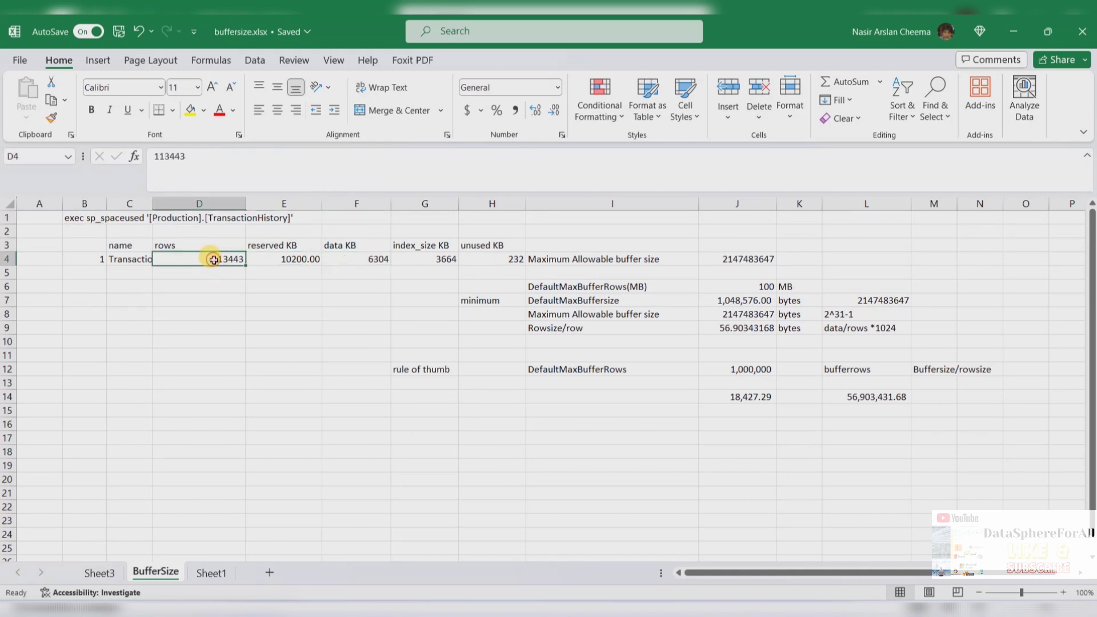
pyautogui.click(372, 260)
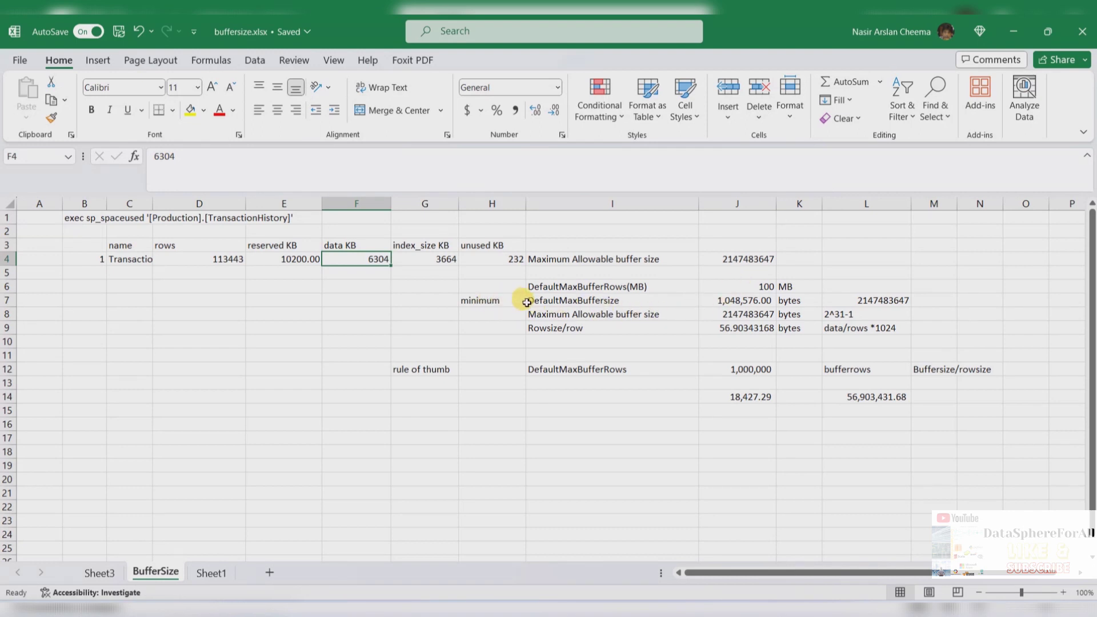
# Step: Examine the DefaultMaxBufferRows(MB), DefaultMaxBuffersize and Maximum Allowable buffer size entries in rows 6 to 8, including the 2^31-1 note
pyautogui.click(577, 287)
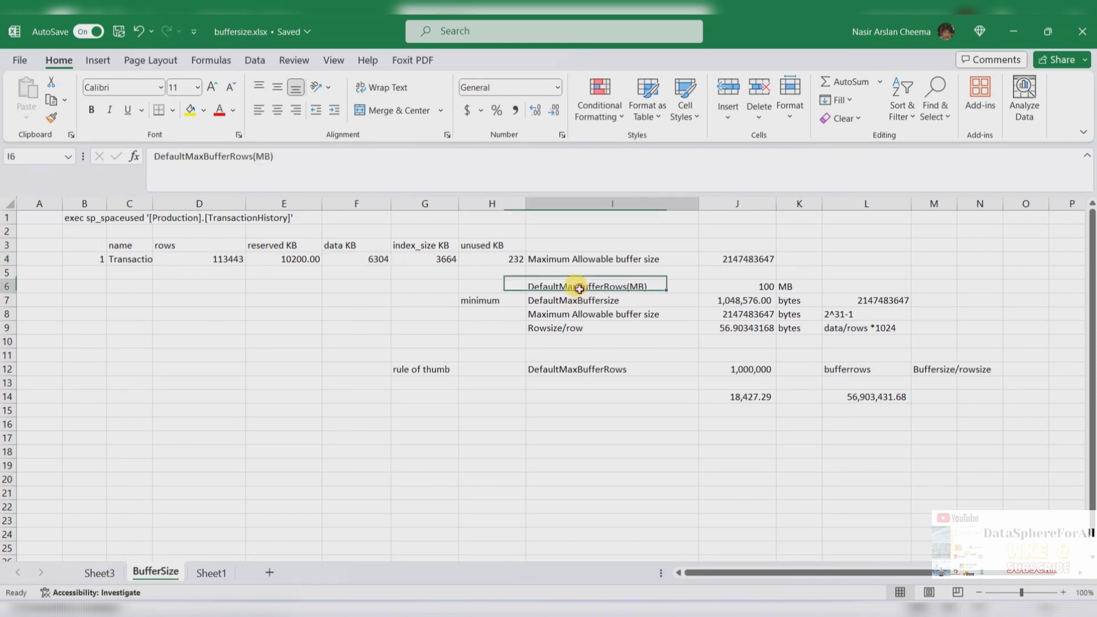
pyautogui.click(763, 287)
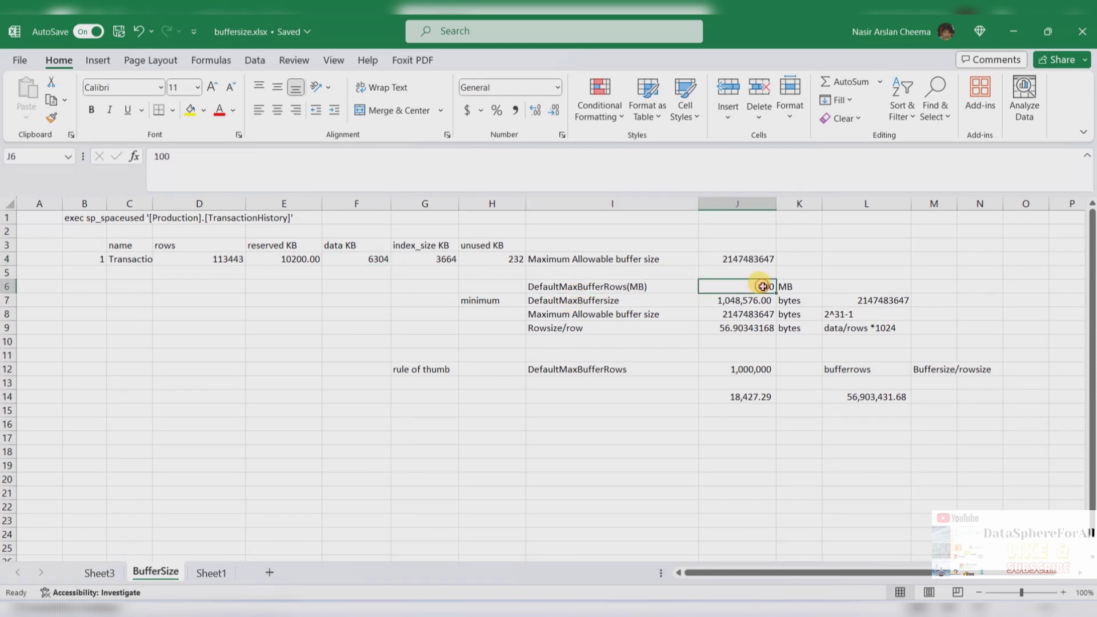
pyautogui.moveTo(793, 286); pyautogui.dragTo(623, 288)
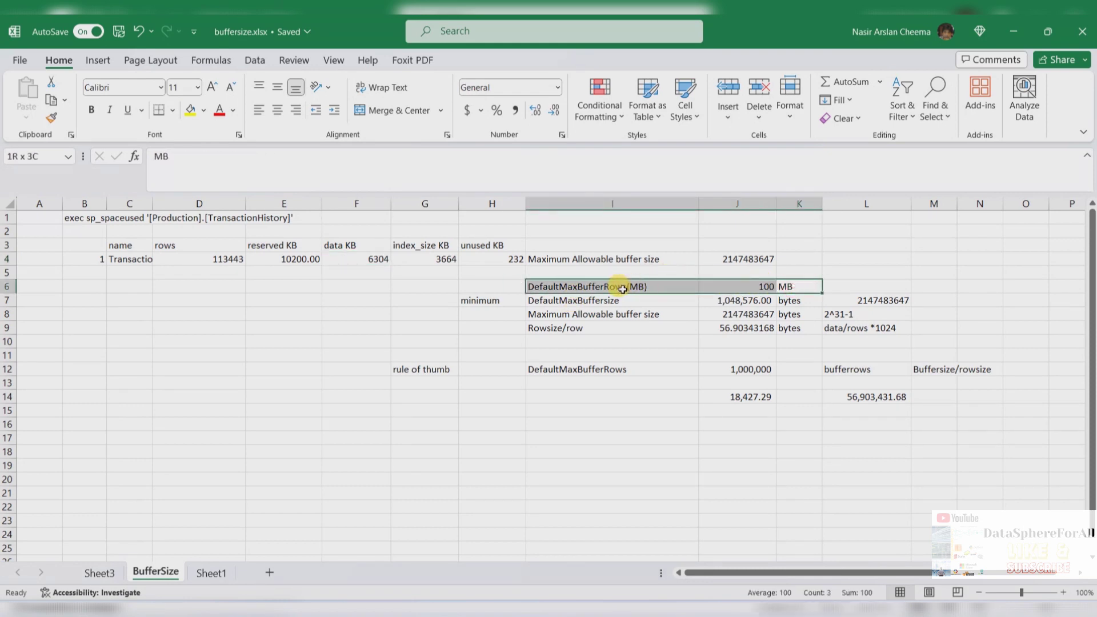
pyautogui.click(557, 301)
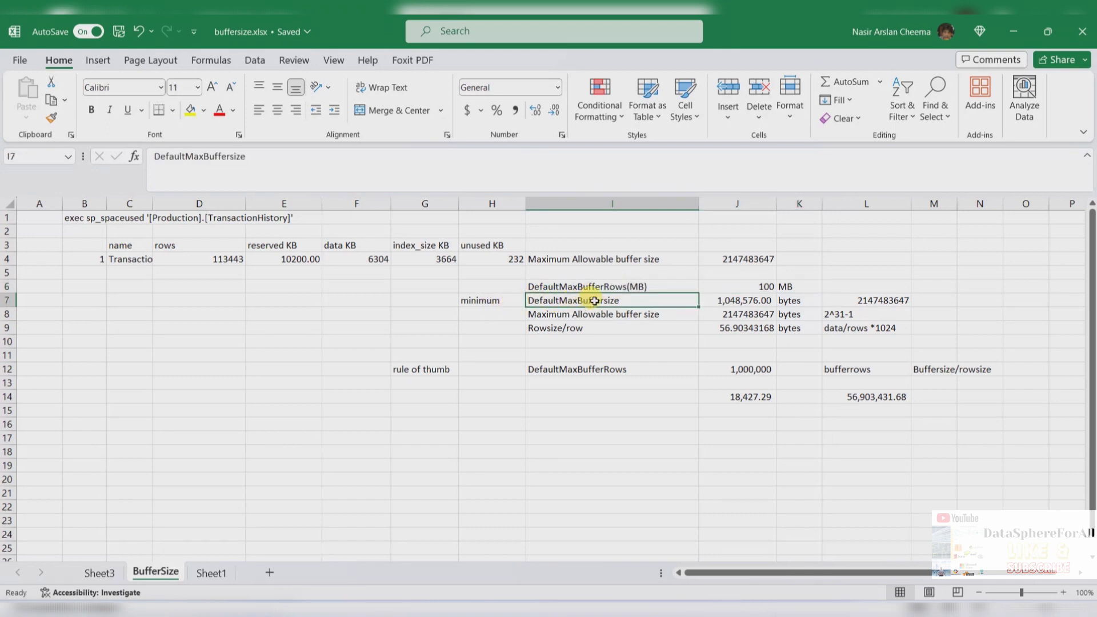
pyautogui.moveTo(736, 300); pyautogui.dragTo(638, 301)
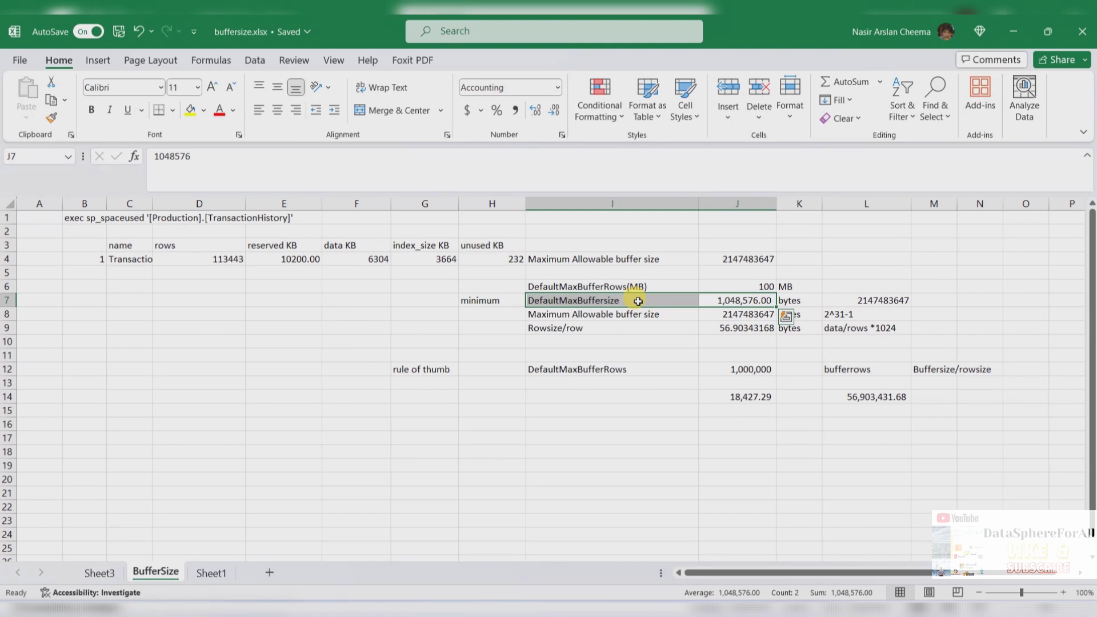
pyautogui.click(718, 301)
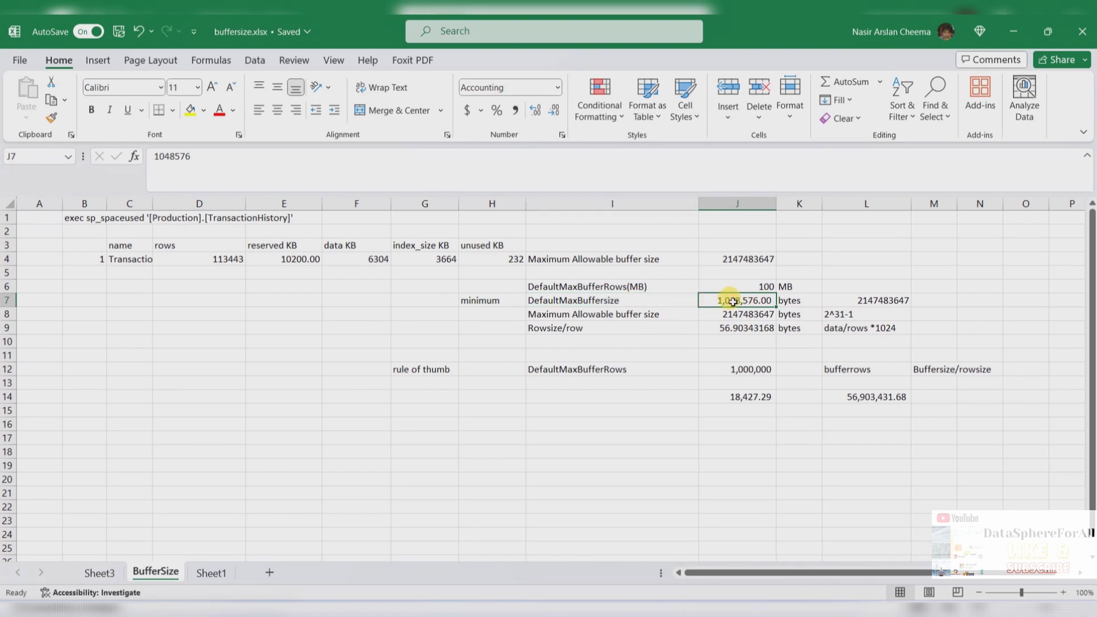
pyautogui.click(644, 315)
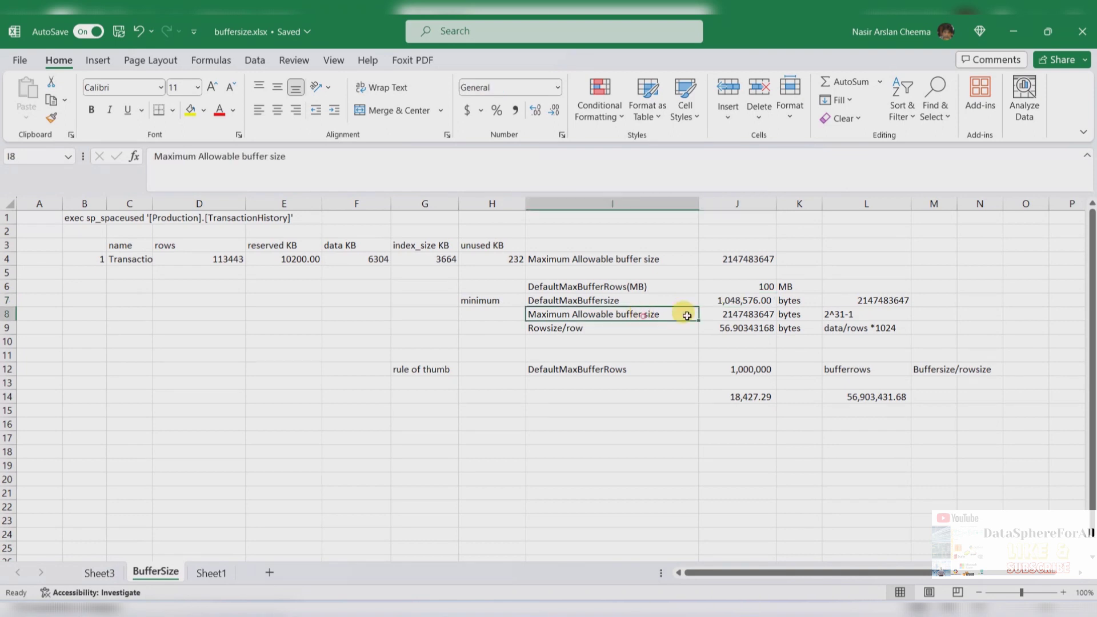
pyautogui.click(753, 316)
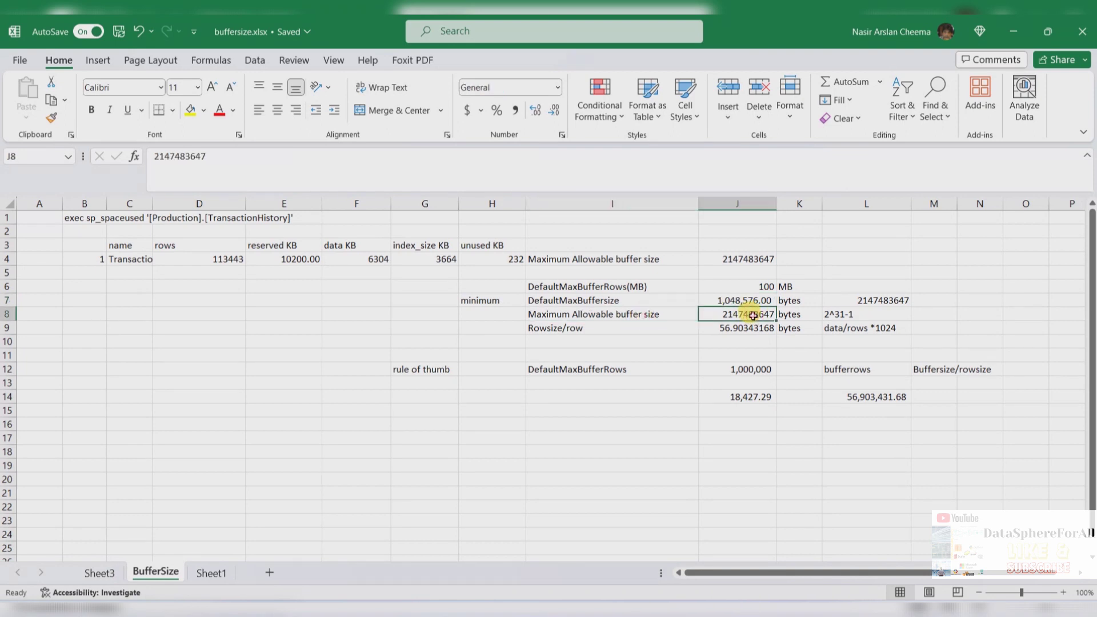
pyautogui.click(859, 313)
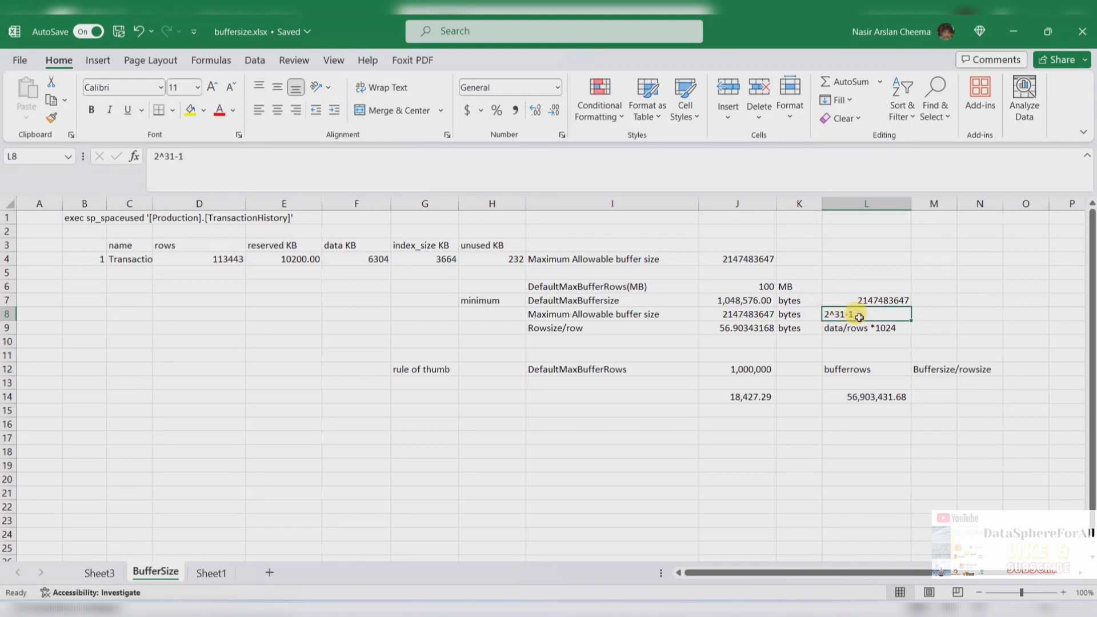
pyautogui.click(719, 313)
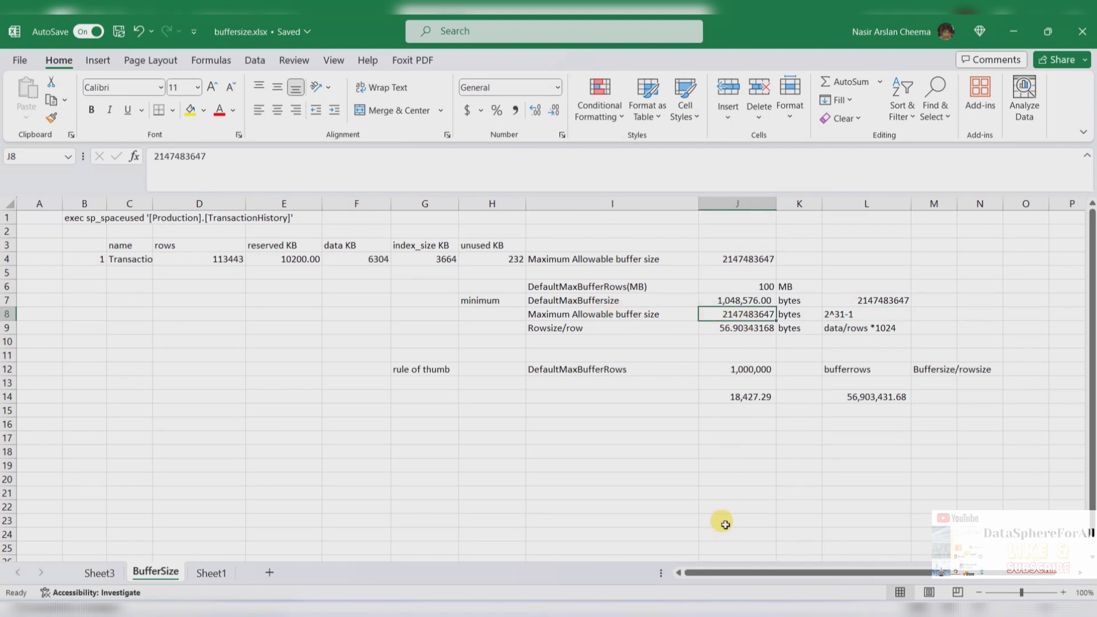
# Step: Switch to Visual Studio and inspect the Data Flow Task's DefaultBufferSize and DefaultBufferMaxRows properties
pyautogui.hotkey('alt', 'Tab')
pyautogui.click(1091, 274)
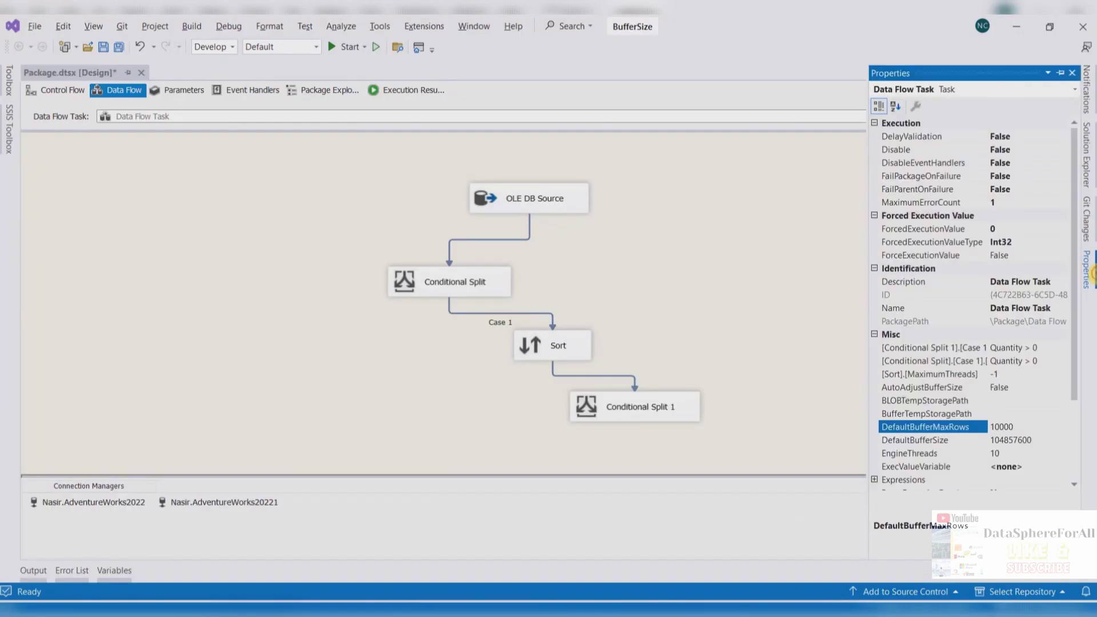
pyautogui.click(1013, 438)
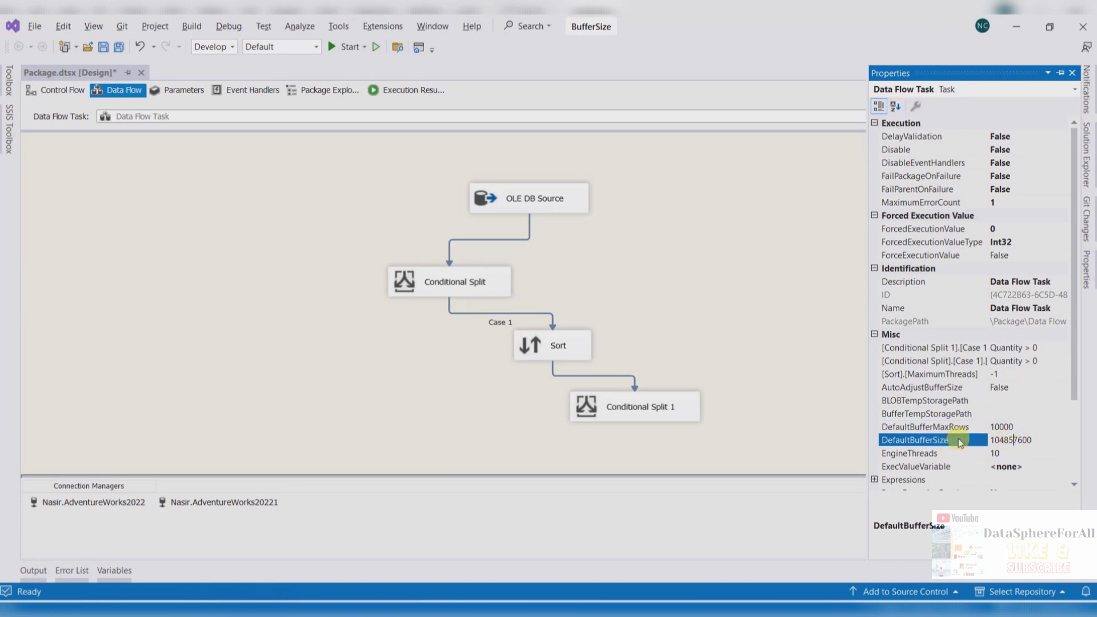
pyautogui.click(943, 427)
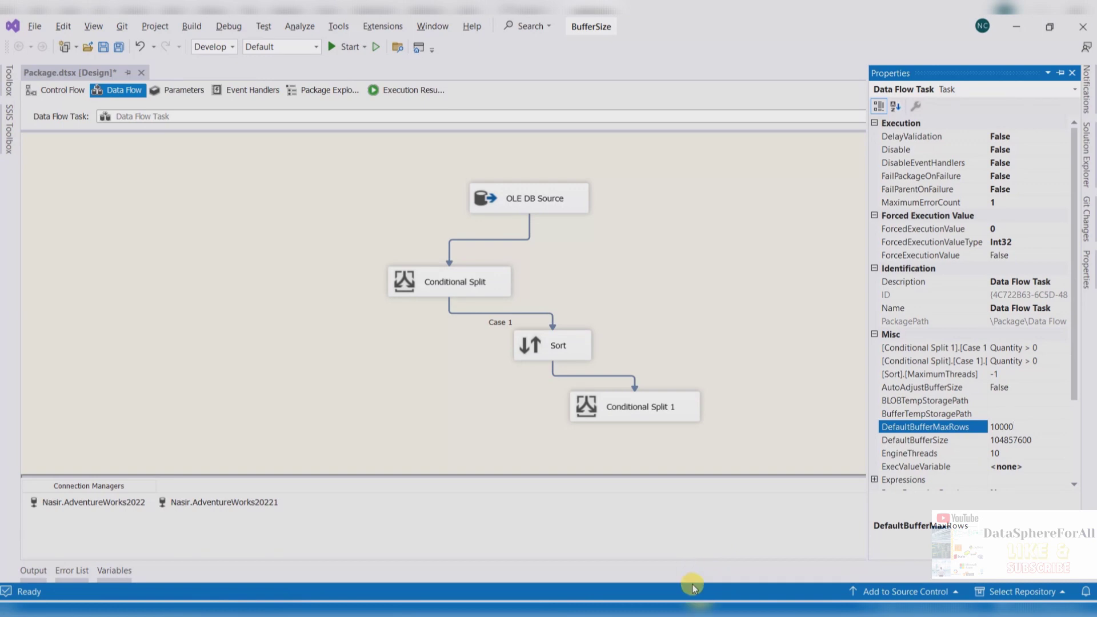
# Step: Switch back to Excel and examine the Rowsize/row formula with its data and rows inputs, plus the bufferrows definition in row 12
pyautogui.click(694, 609)
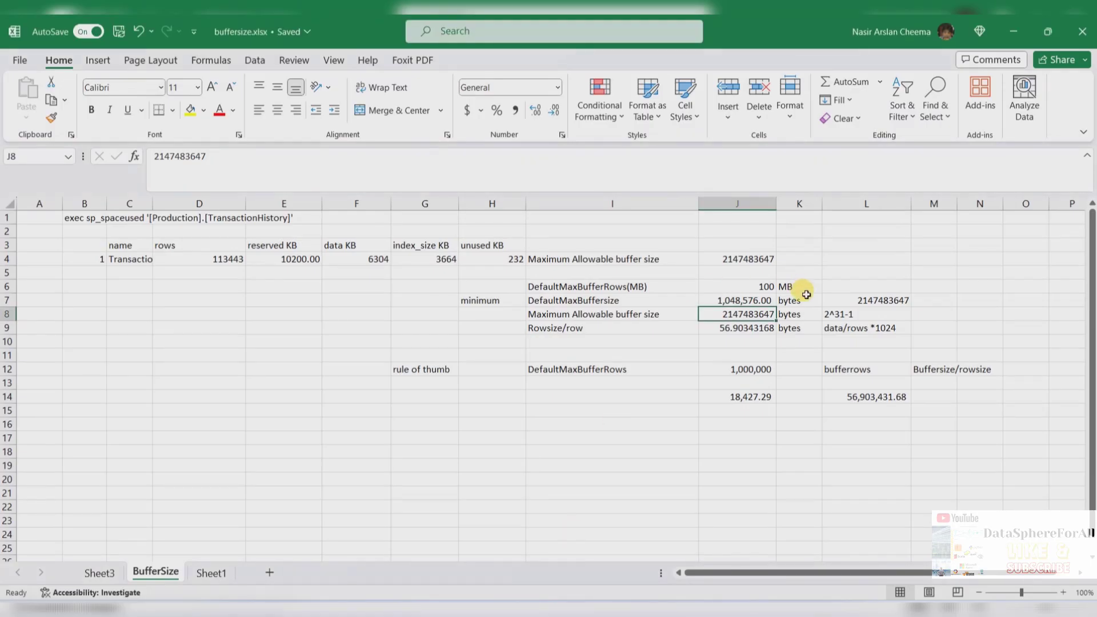
pyautogui.click(739, 333)
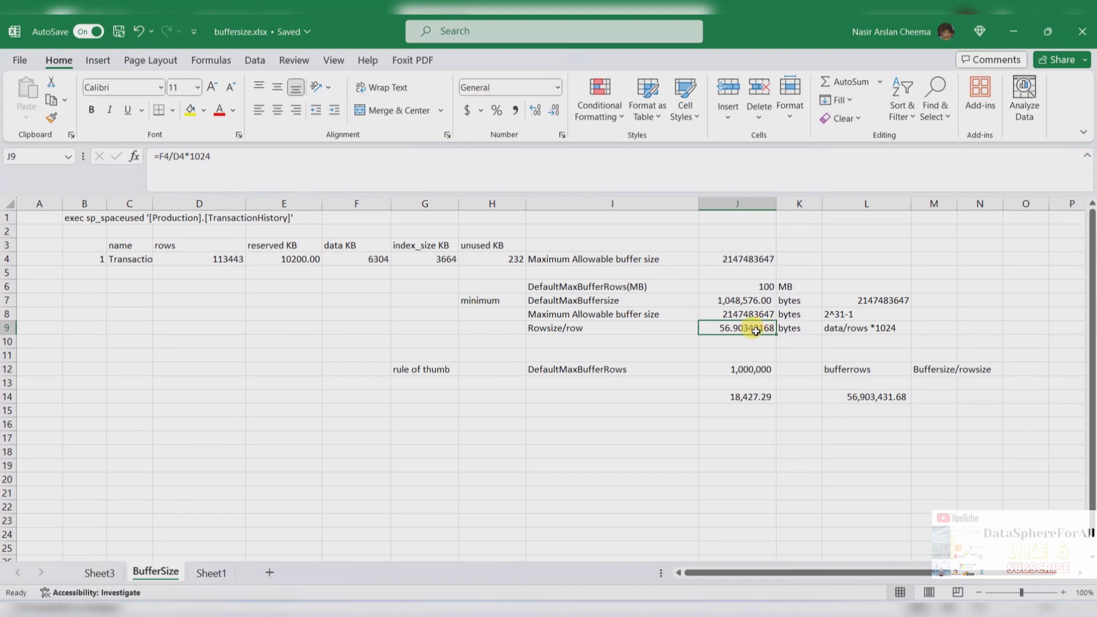
pyautogui.click(833, 330)
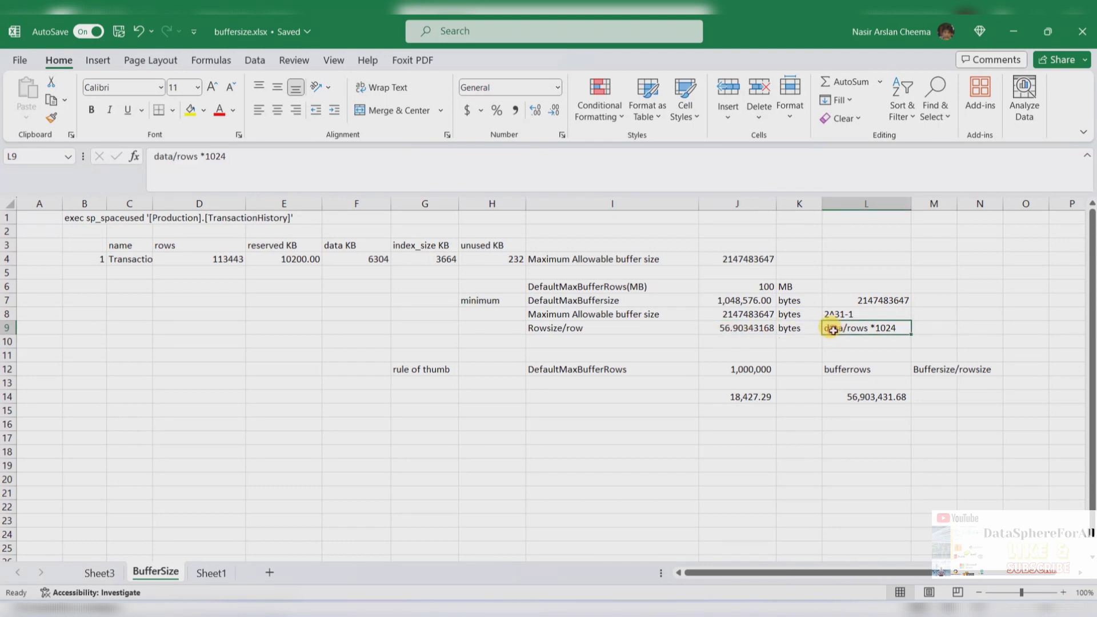
pyautogui.click(356, 259)
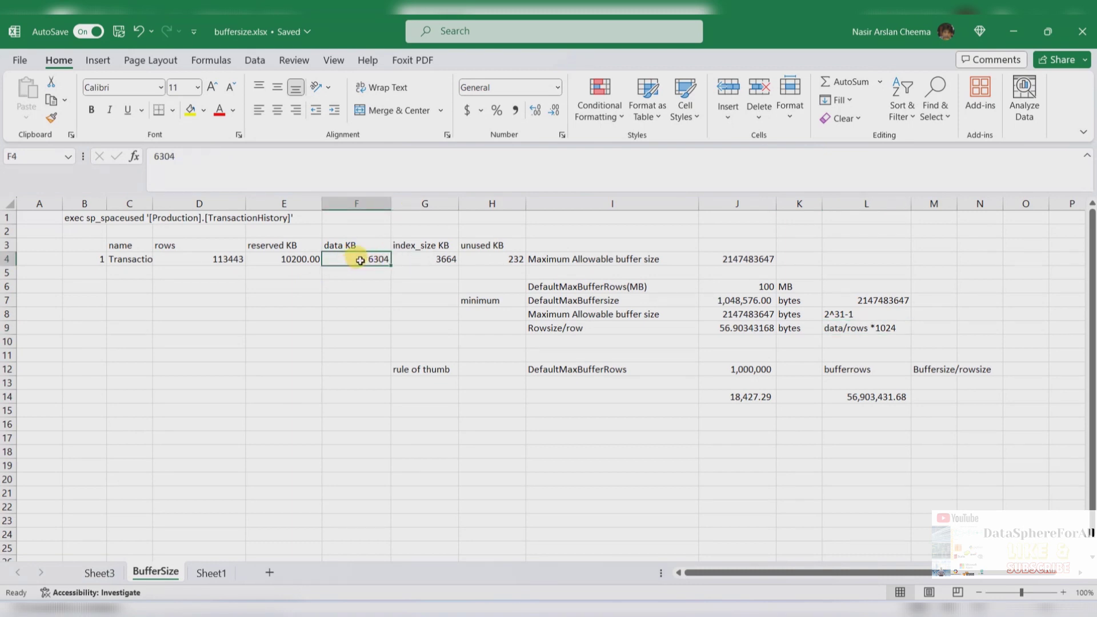
pyautogui.click(201, 259)
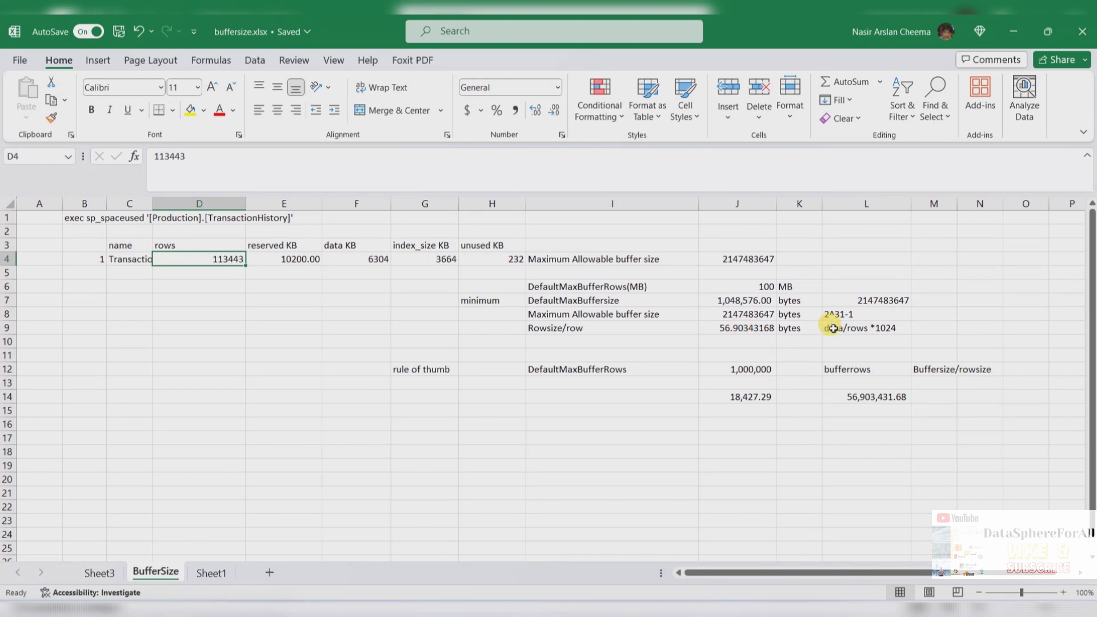
pyautogui.click(723, 330)
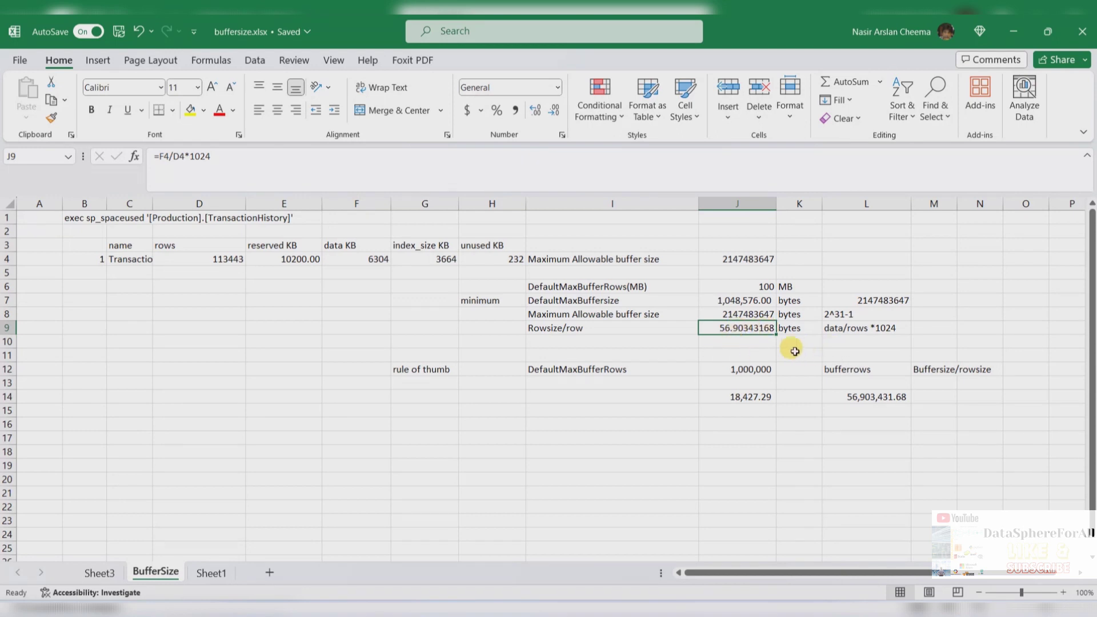
pyautogui.click(841, 370)
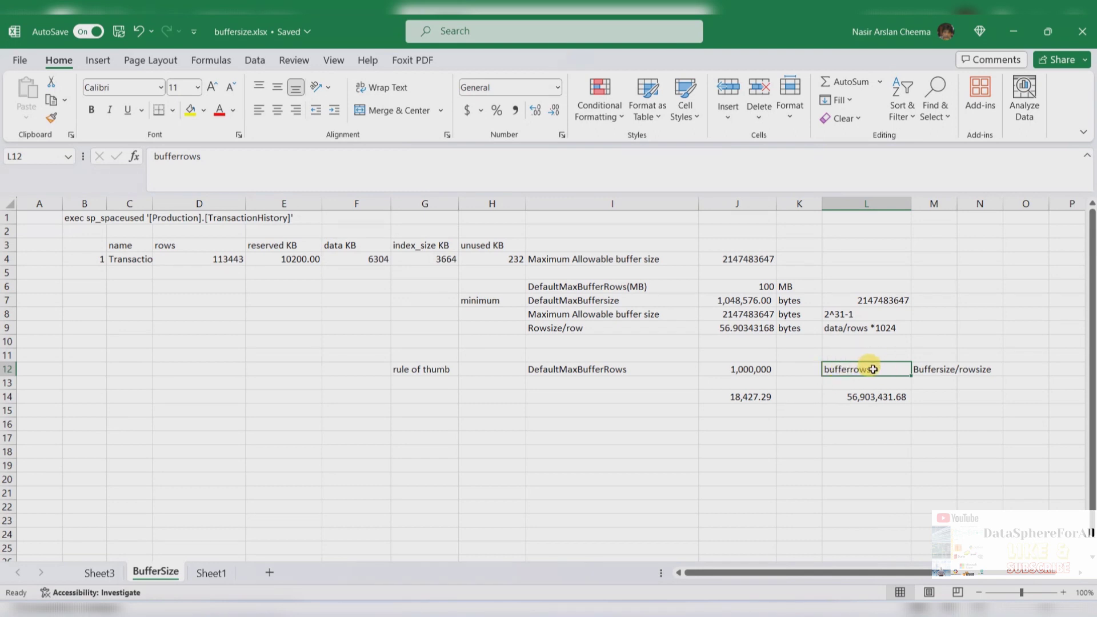
pyautogui.click(938, 370)
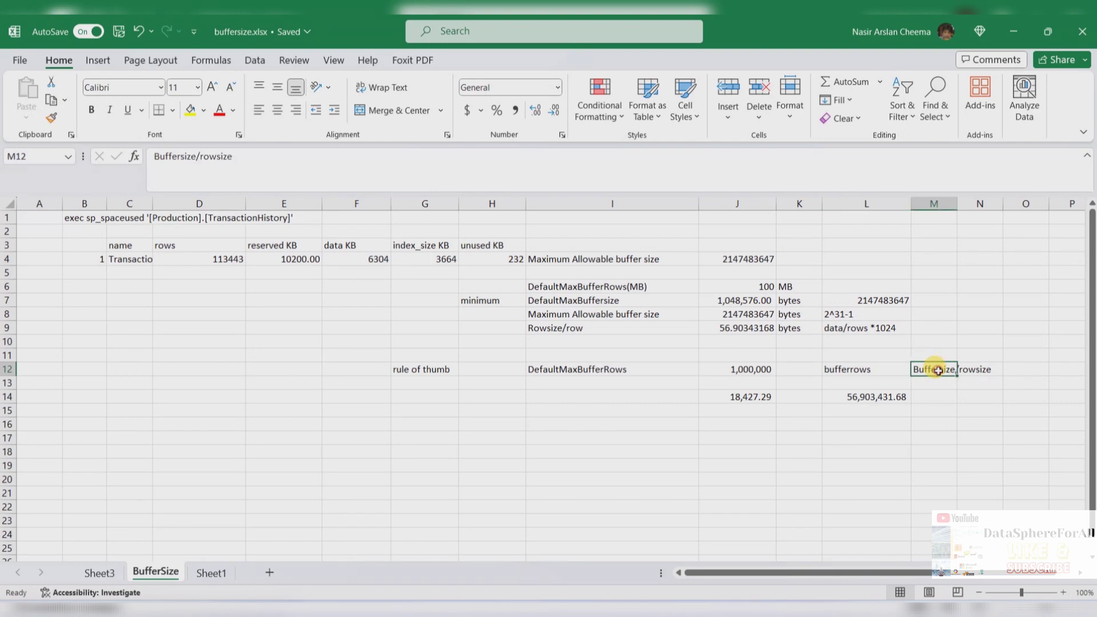
pyautogui.click(857, 369)
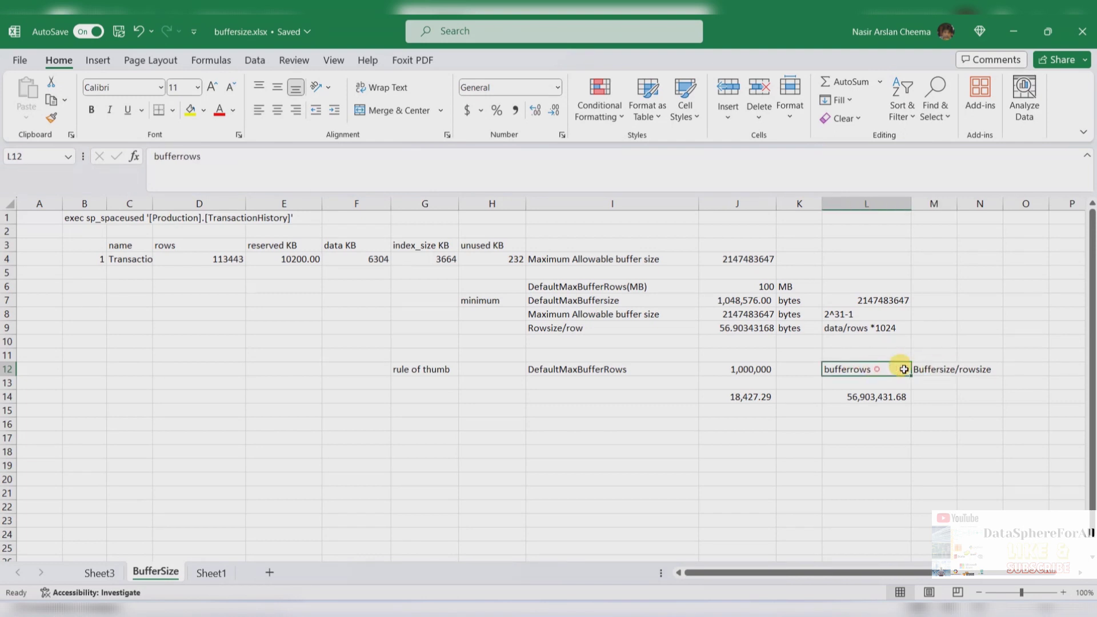
pyautogui.moveTo(909, 370); pyautogui.dragTo(943, 369)
# Step: Enter the label Buffersize in cell M14, beside the value in L14
pyautogui.click(940, 398)
pyautogui.write('Buffe')
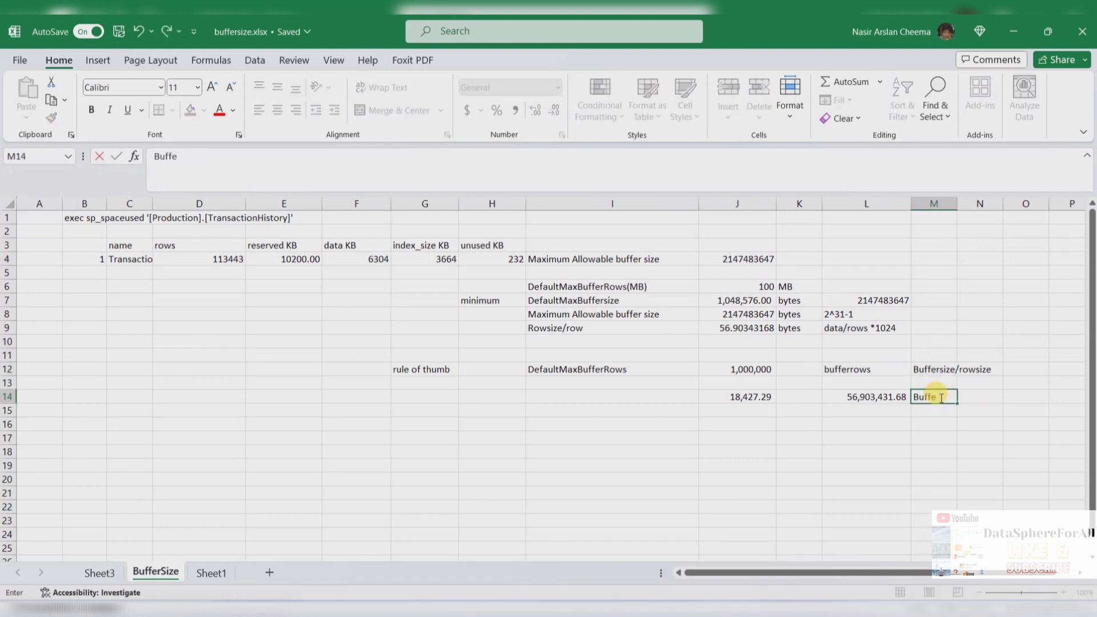
pyautogui.write('rsize')
pyautogui.press('Return')
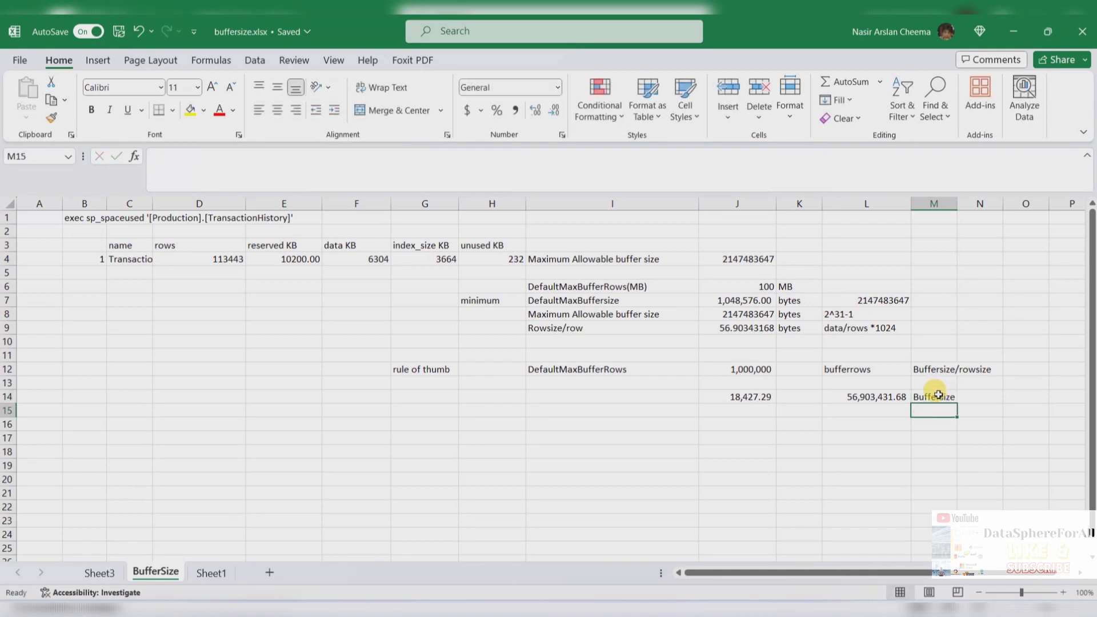
# Step: Review how the bufferrows entry in row 12 relates to Buffersize/rowsize and the Buffersize label in row 14
pyautogui.click(863, 372)
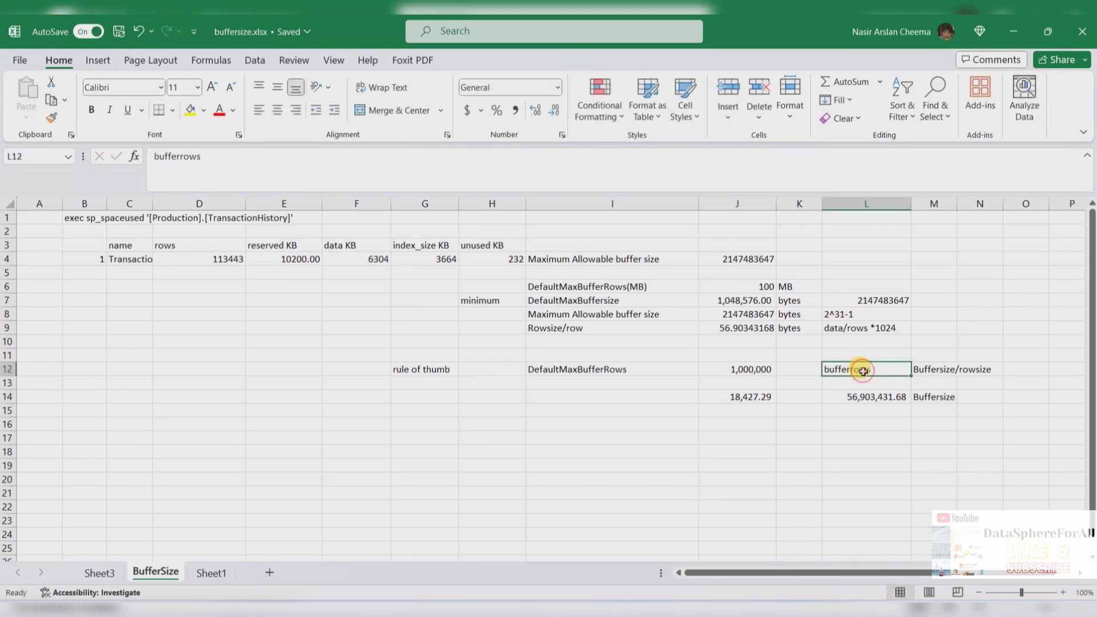
pyautogui.click(931, 370)
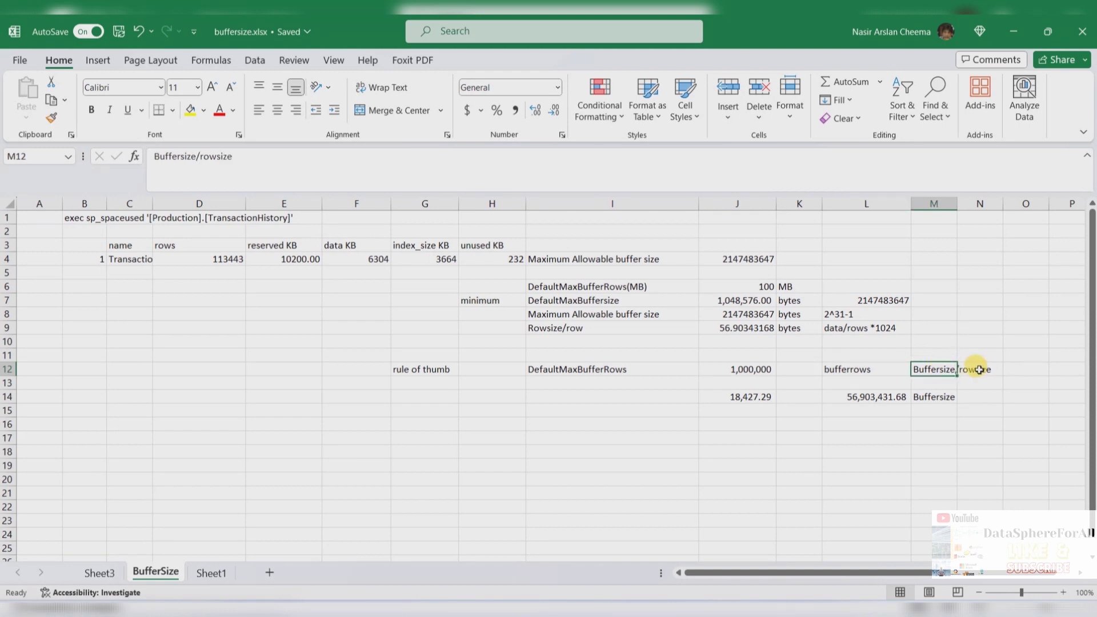
pyautogui.click(934, 399)
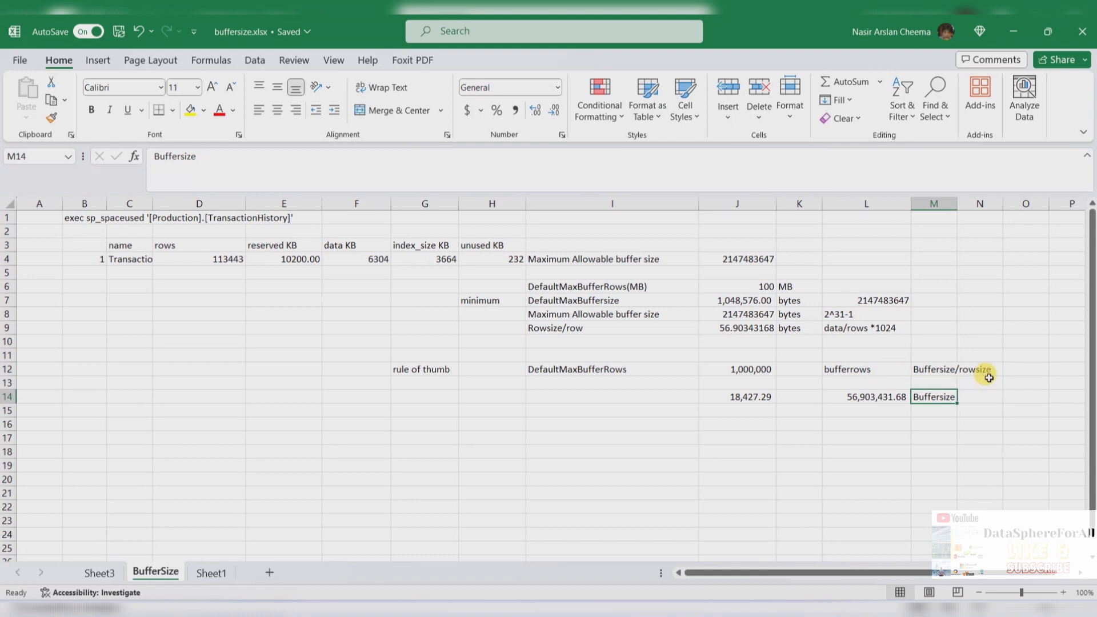
pyautogui.click(840, 375)
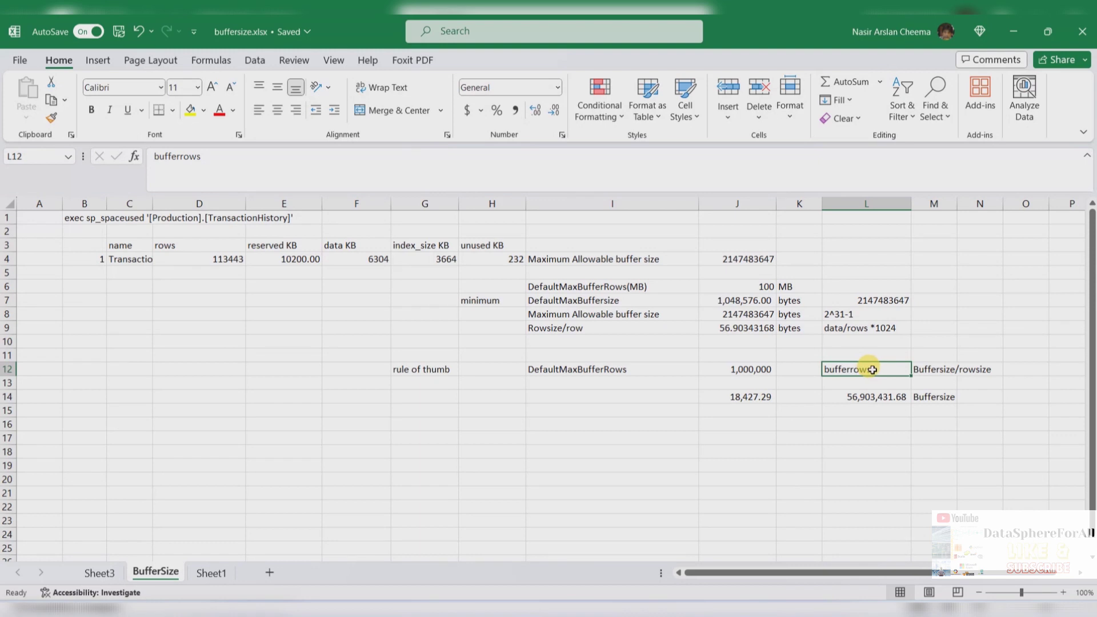
pyautogui.click(781, 367)
pyautogui.click(841, 367)
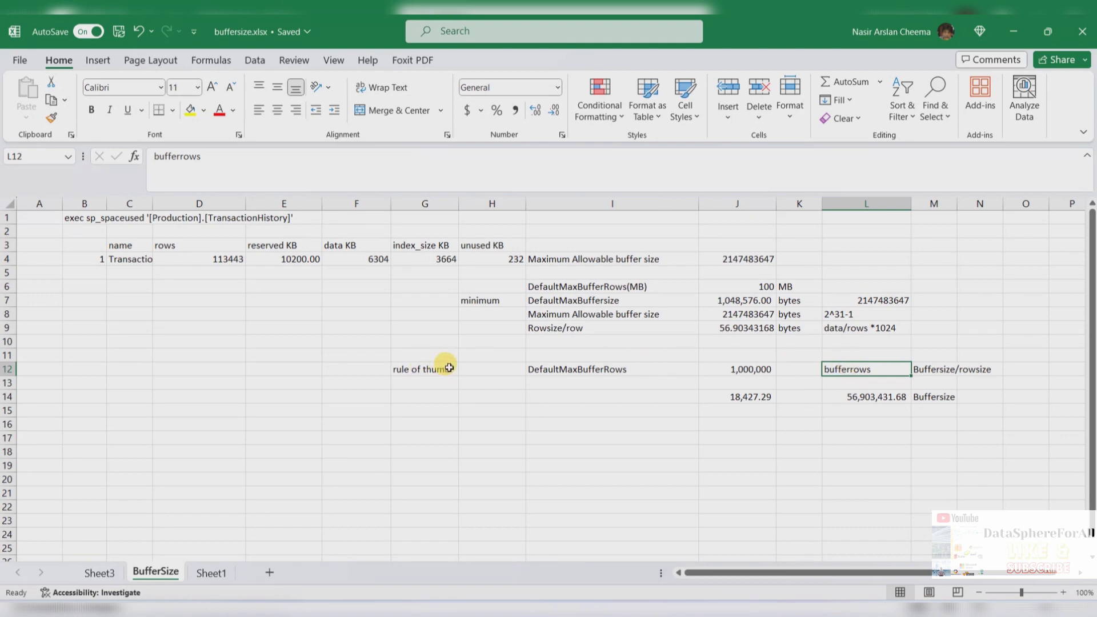
# Step: Examine the DefaultMaxBufferRows rule-of-thumb value in J12 and the Buffersize formula in L14
pyautogui.click(743, 369)
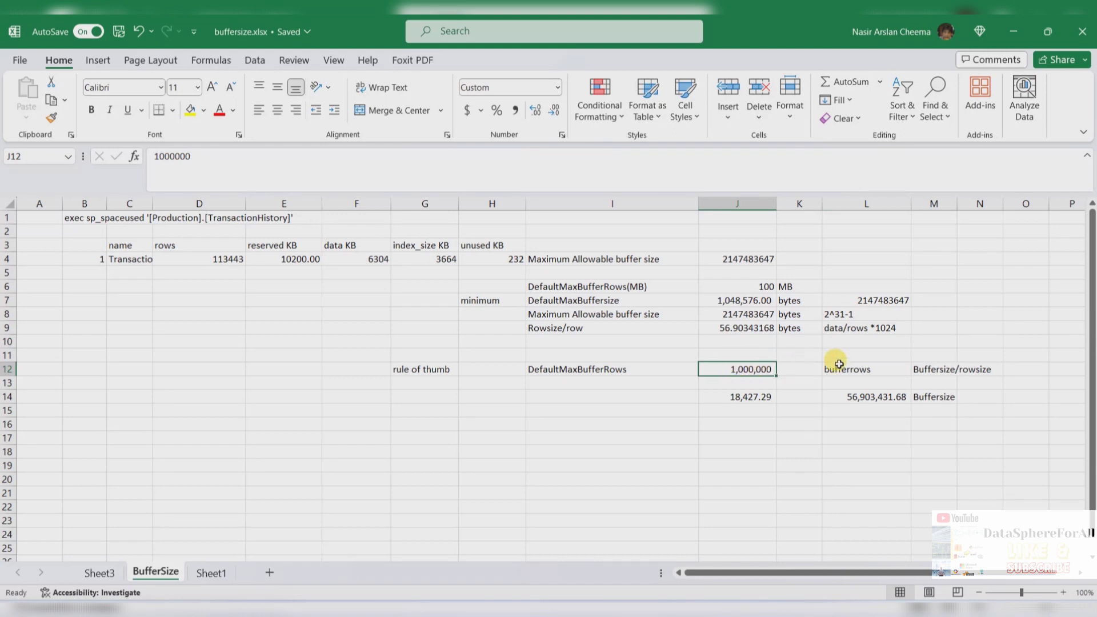
pyautogui.click(874, 396)
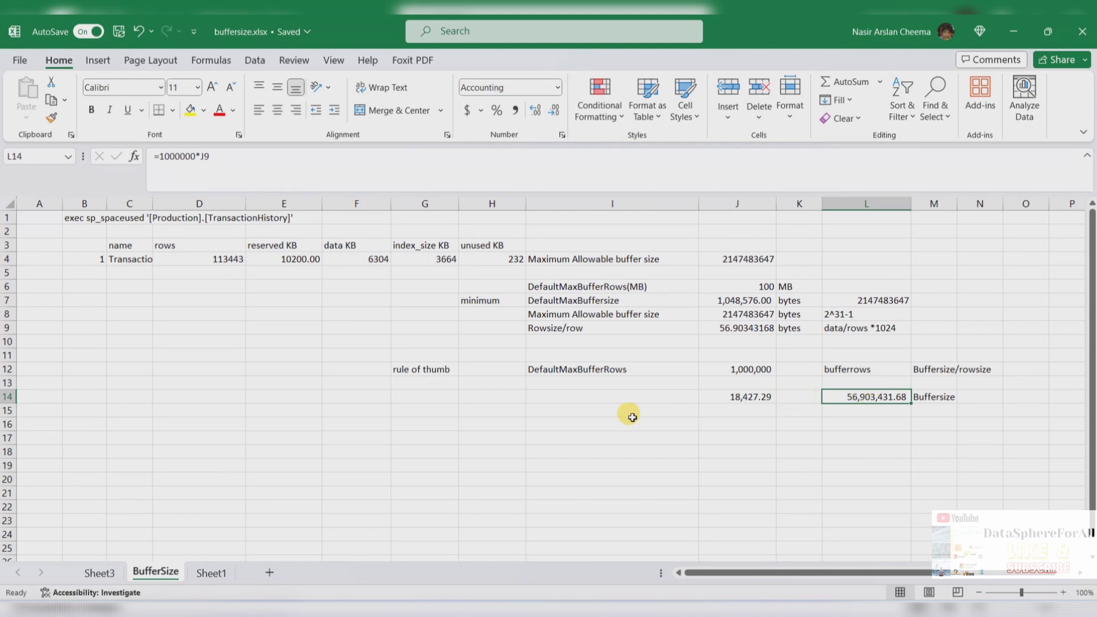
pyautogui.click(384, 424)
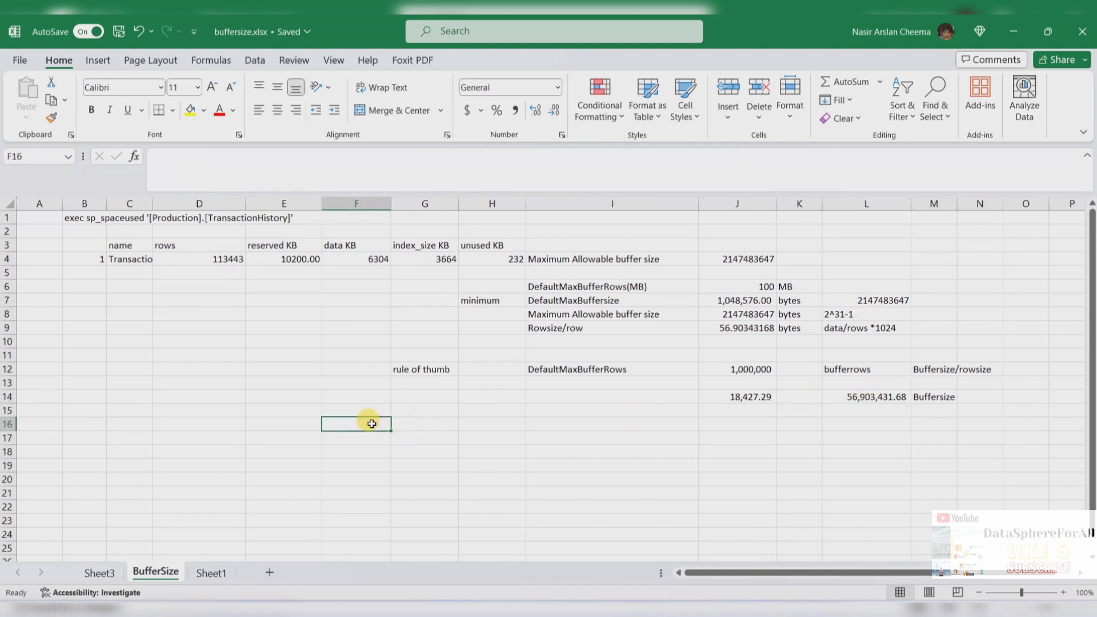
# Step: Switch to Visual Studio, run the package with the default buffer settings, and check its elapsed time in the execution progress
pyautogui.moveTo(723, 606)
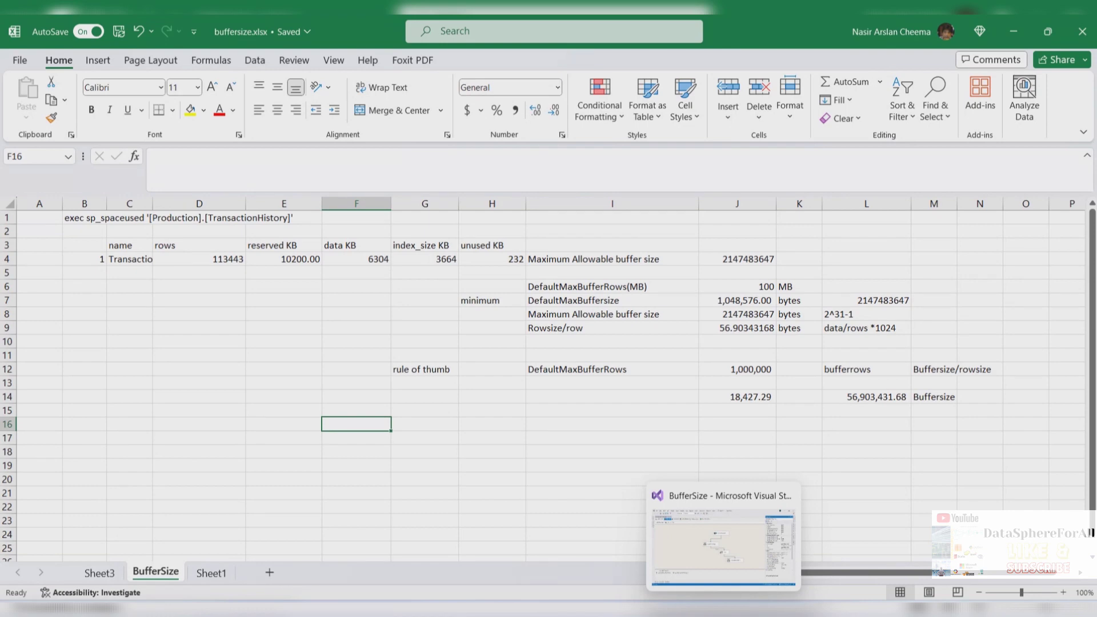
pyautogui.click(723, 607)
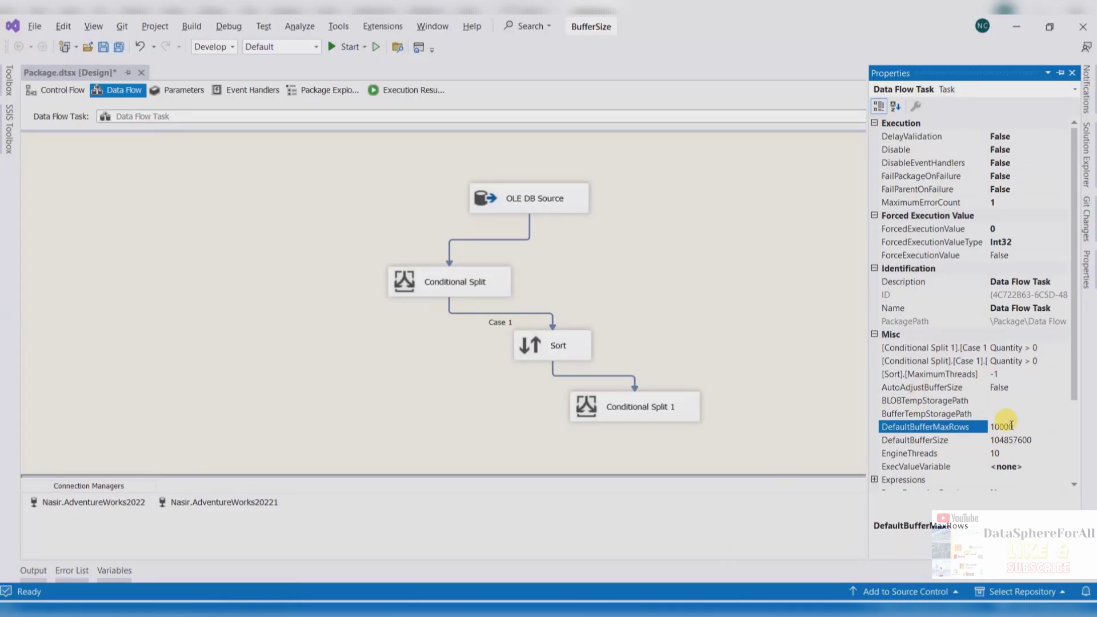
pyautogui.click(753, 293)
pyautogui.click(349, 46)
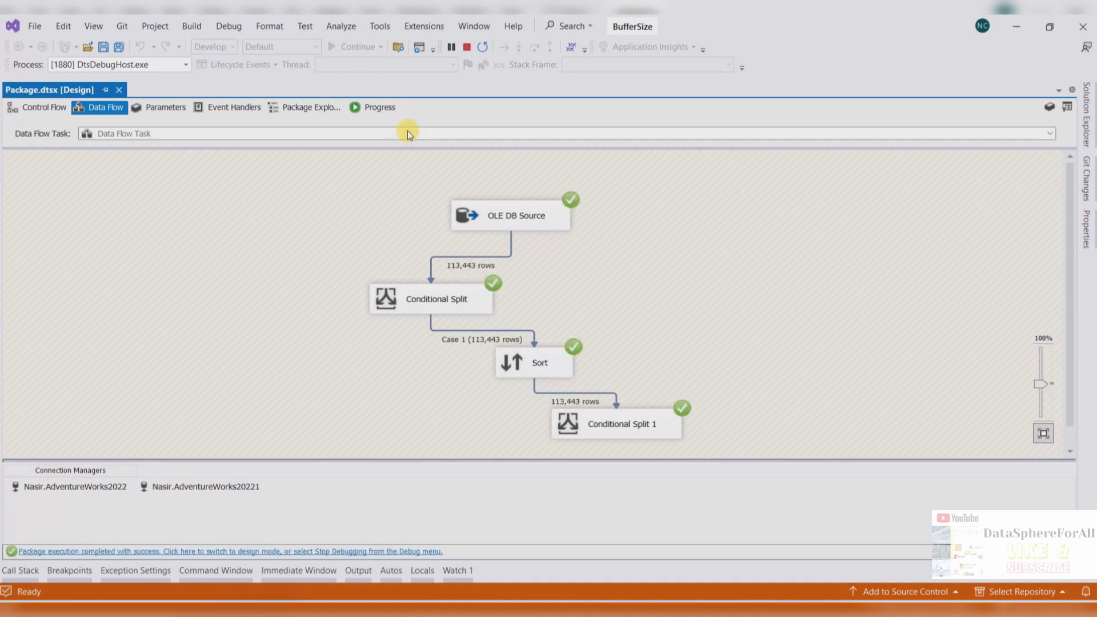
pyautogui.click(377, 109)
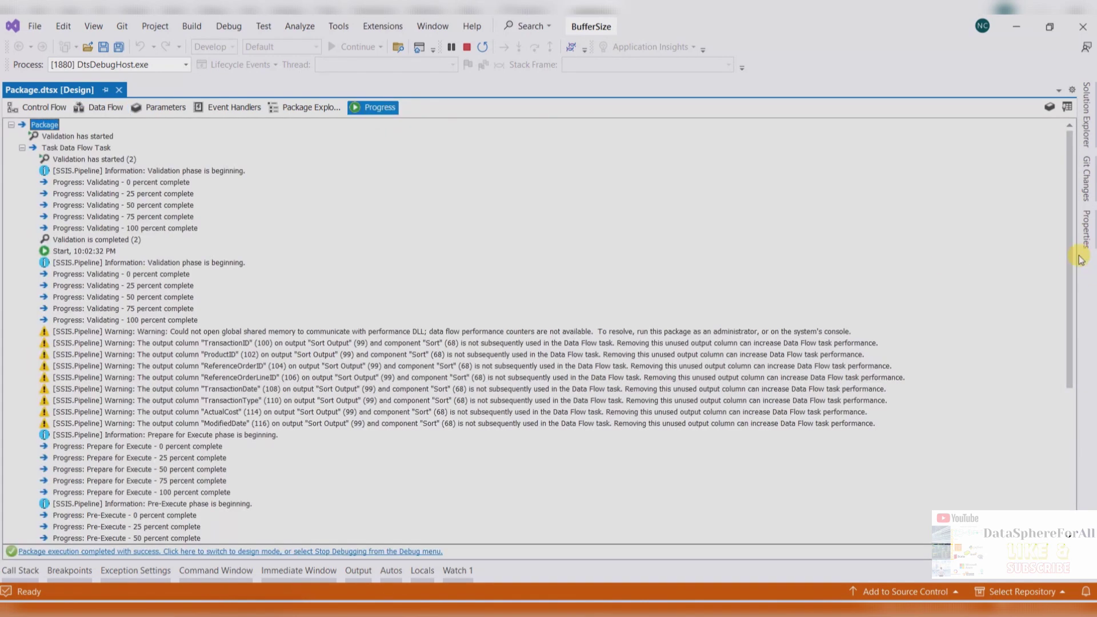
pyautogui.moveTo(1069, 256); pyautogui.dragTo(1078, 441)
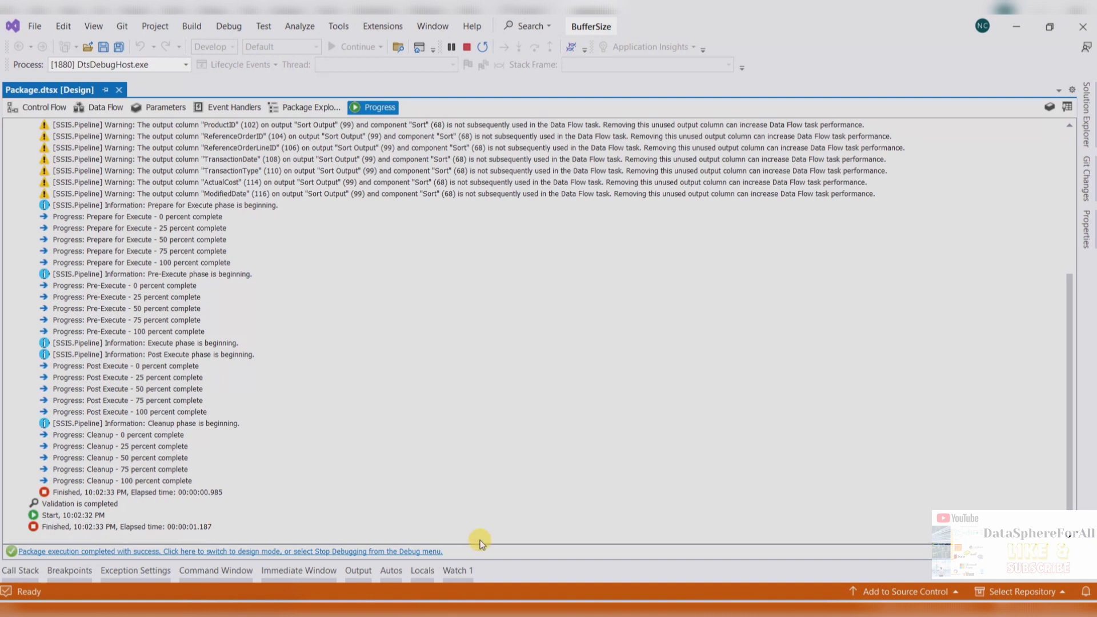
# Step: Switch to Excel and record the first run's time, with the label default in F16 and 1.187 in G16
pyautogui.click(583, 609)
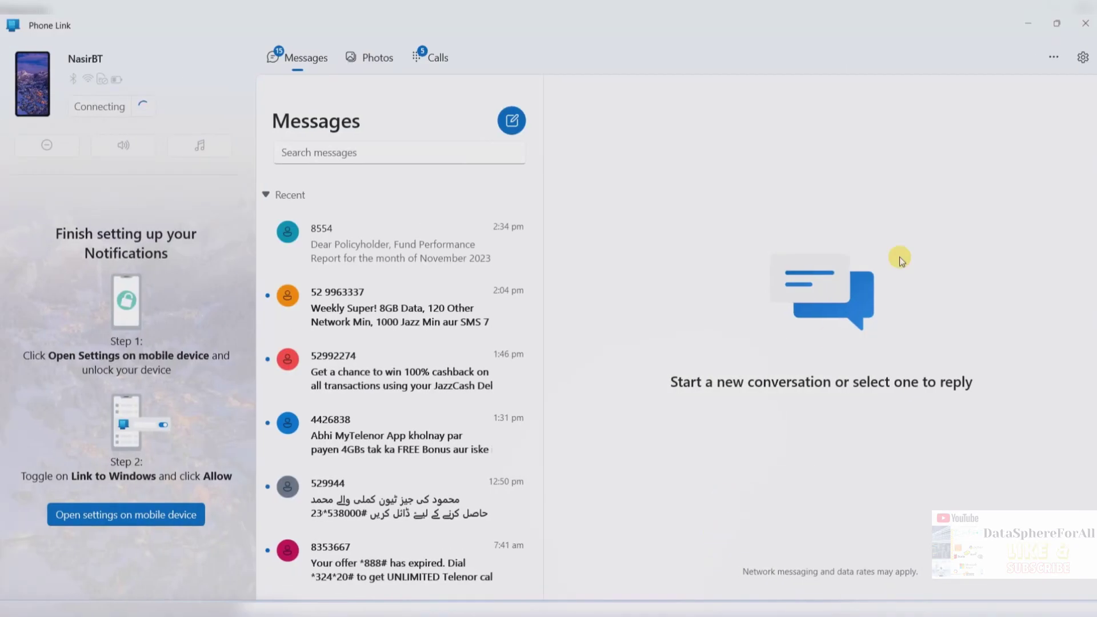
pyautogui.click(1086, 23)
pyautogui.click(603, 606)
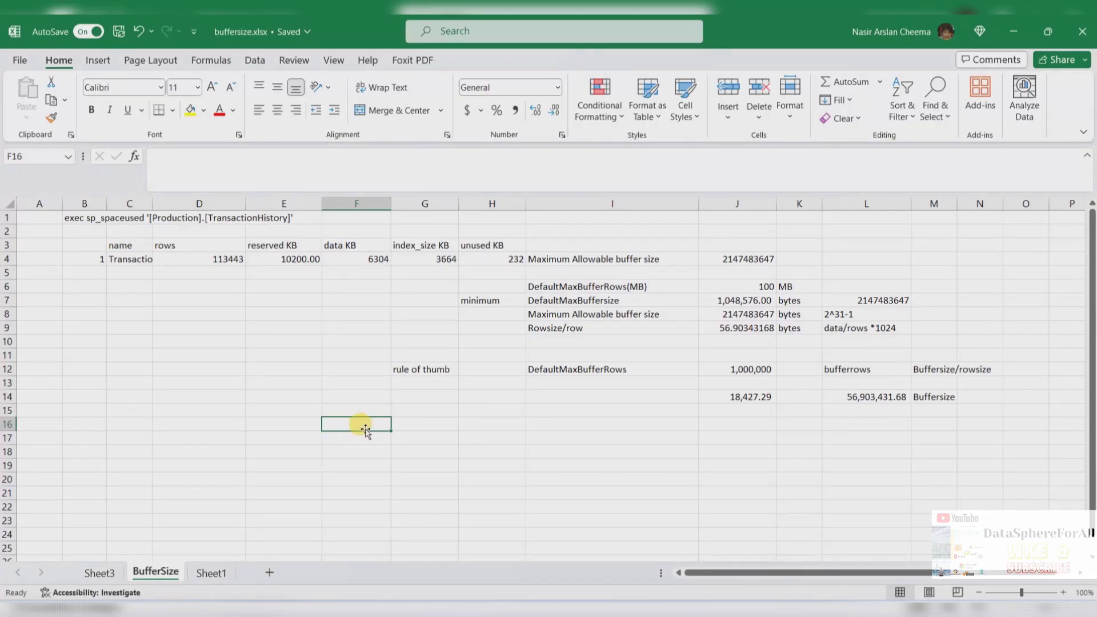
pyautogui.write('default')
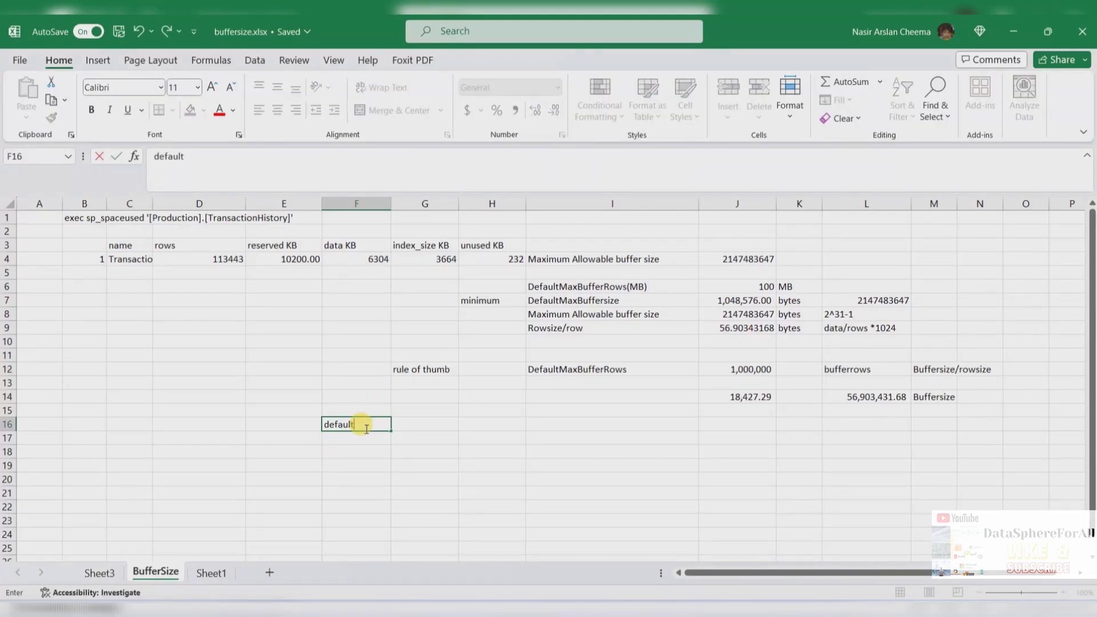
pyautogui.press('Tab')
pyautogui.write('1.18')
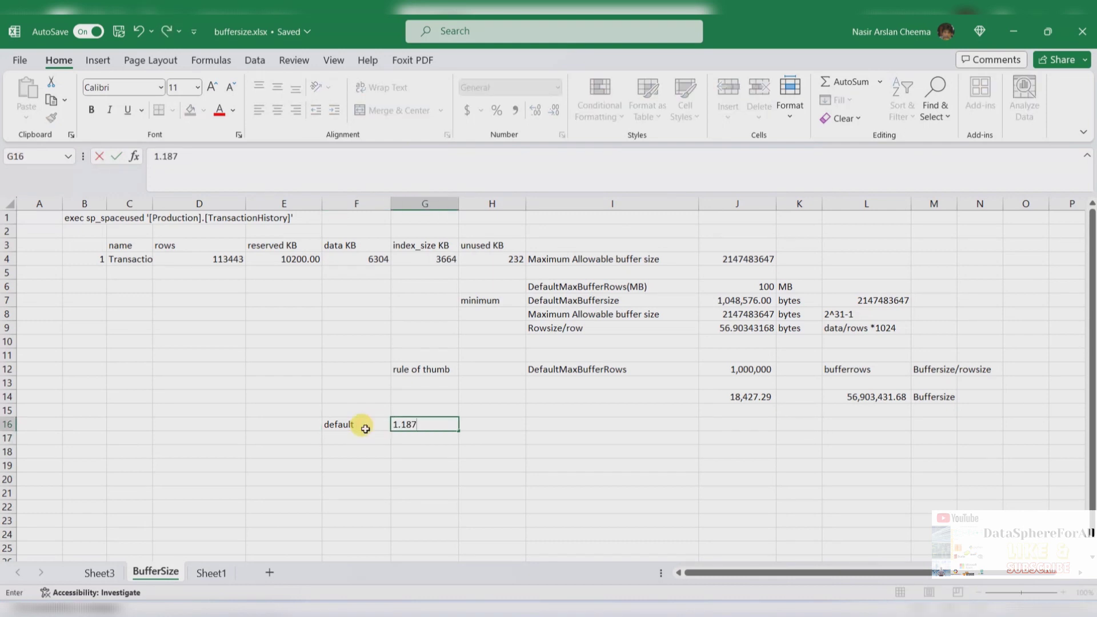
pyautogui.hotkey('ctrl', 'Return')
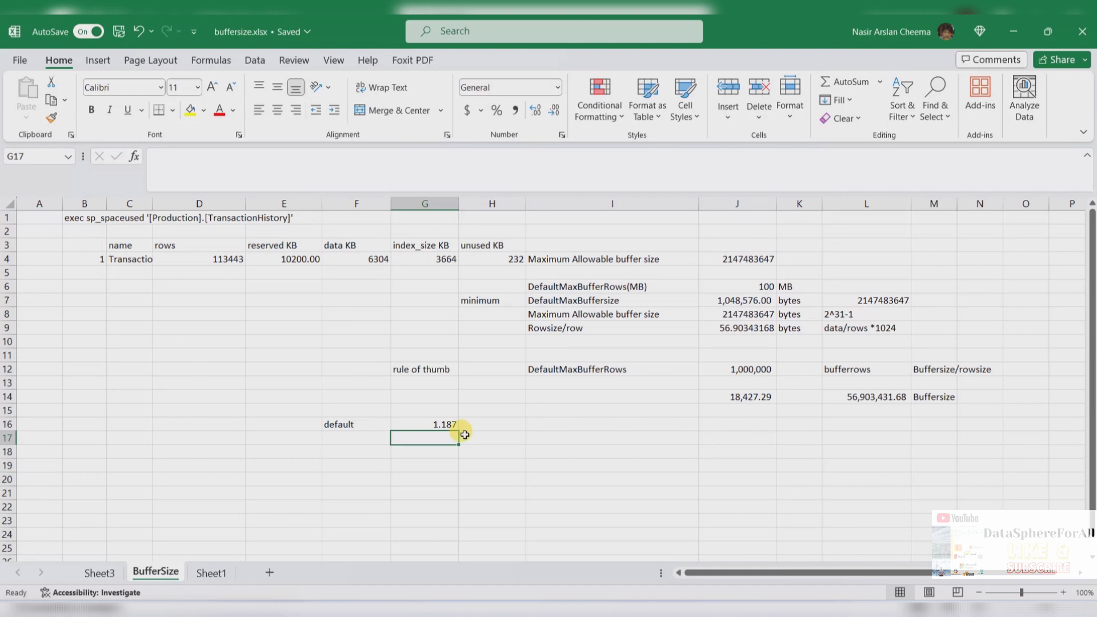
pyautogui.click(436, 424)
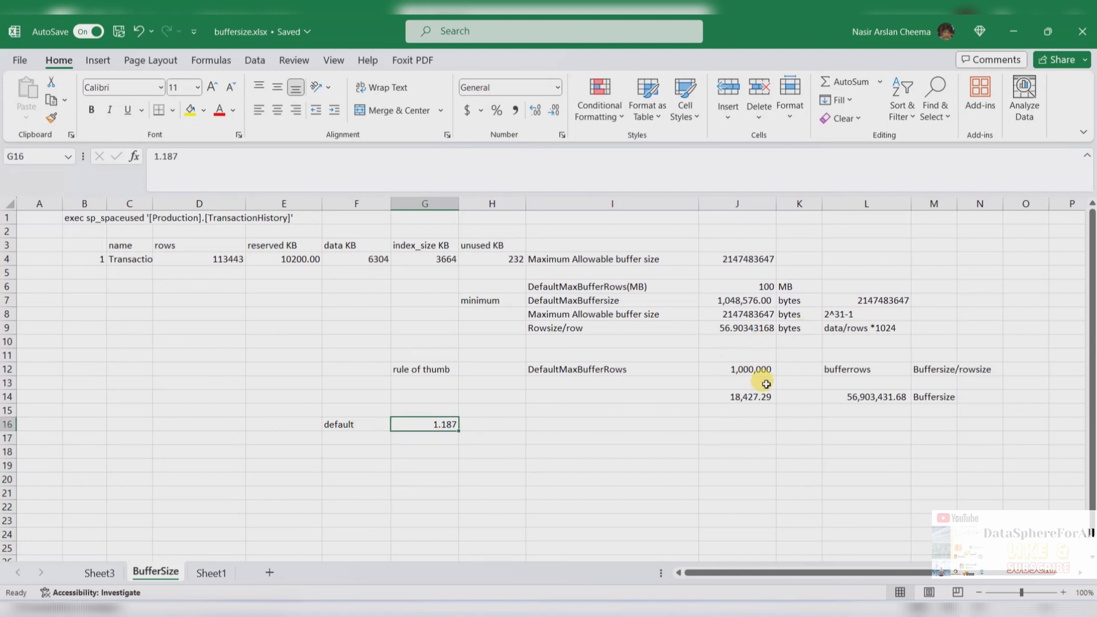
pyautogui.click(414, 434)
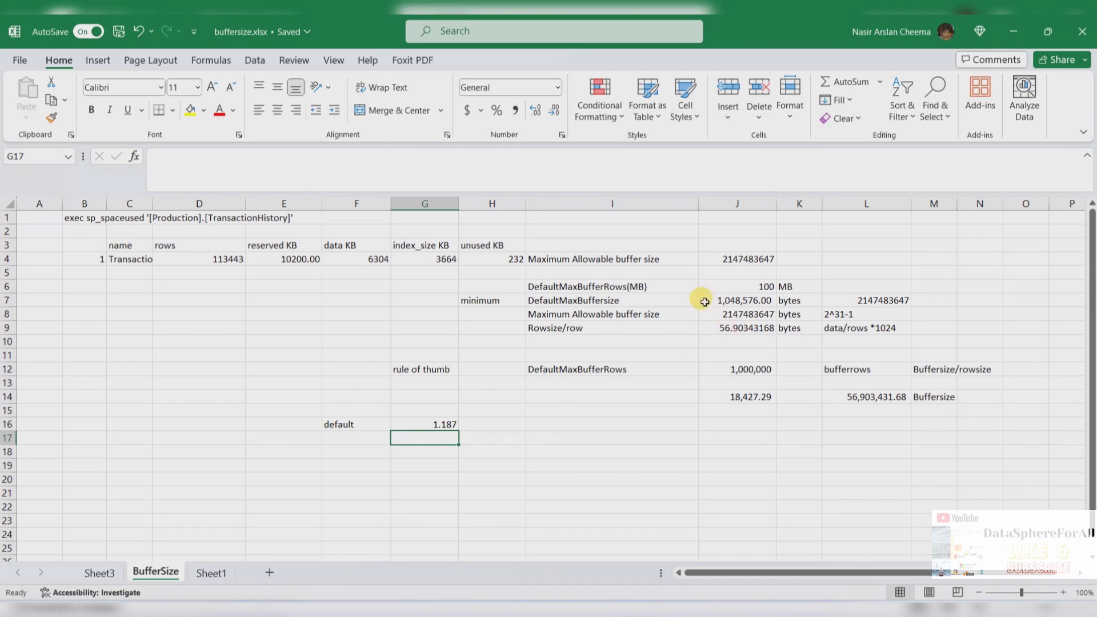
# Step: Copy the minimum buffer size from J7 and set the Data Flow Task's DefaultBufferSize to 1048576 in Visual Studio
pyautogui.click(723, 302)
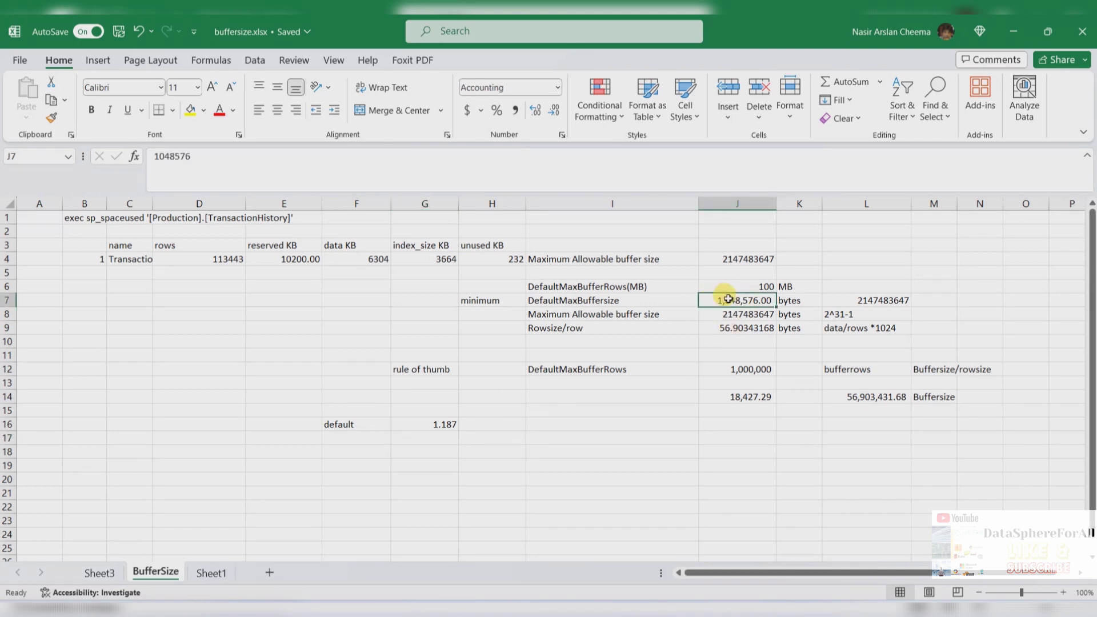
pyautogui.click(213, 165)
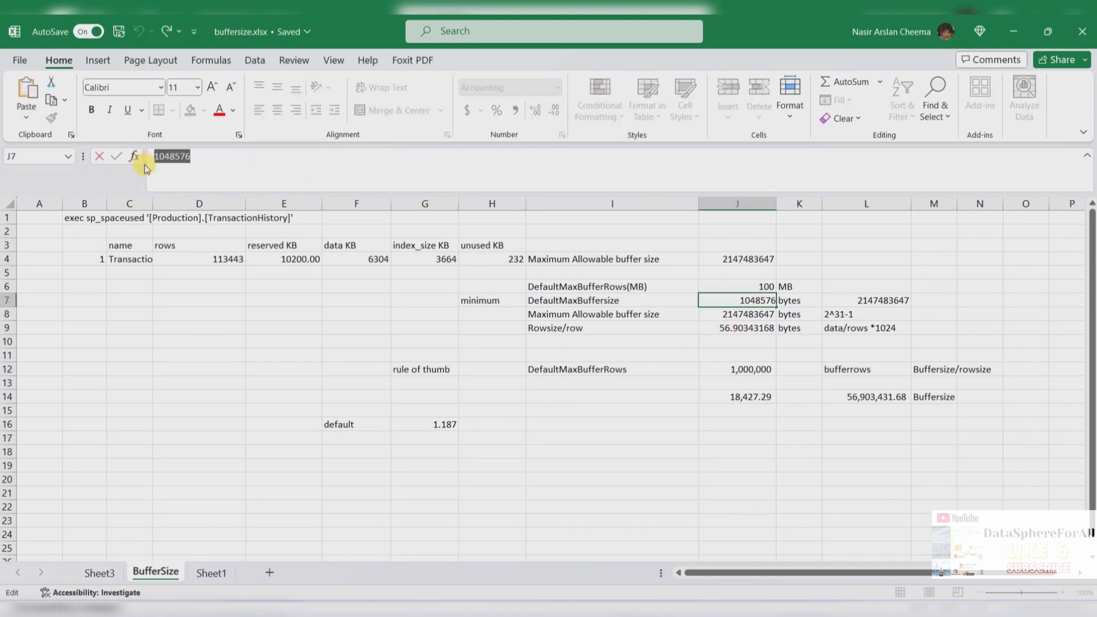
pyautogui.hotkey('ctrl', 'z')
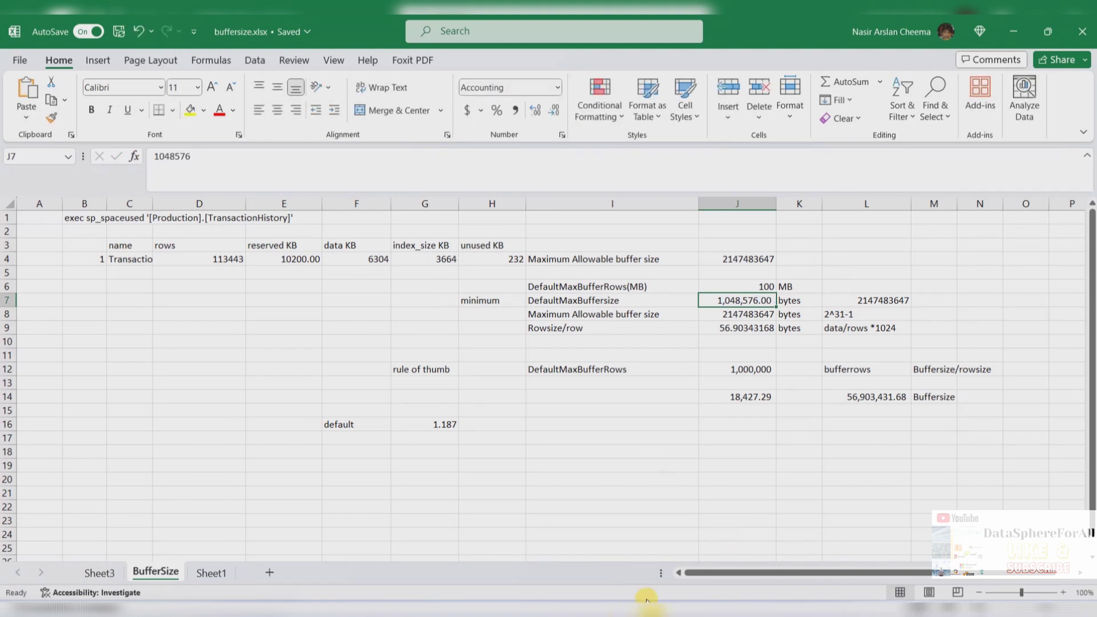
pyautogui.click(646, 600)
pyautogui.click(1087, 228)
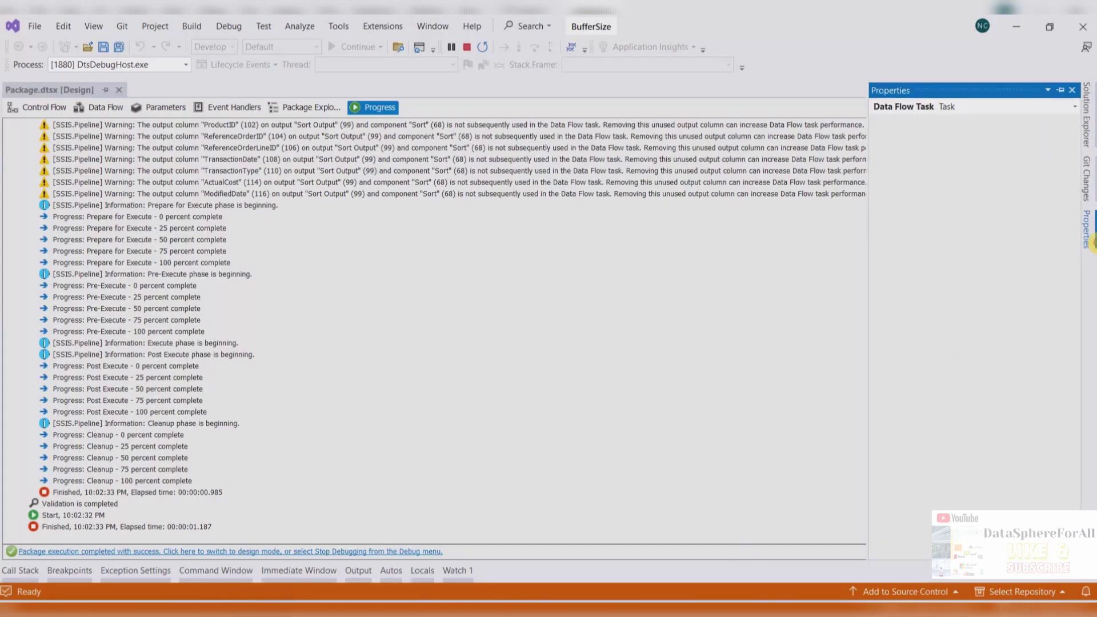
pyautogui.click(994, 444)
pyautogui.click(1035, 457)
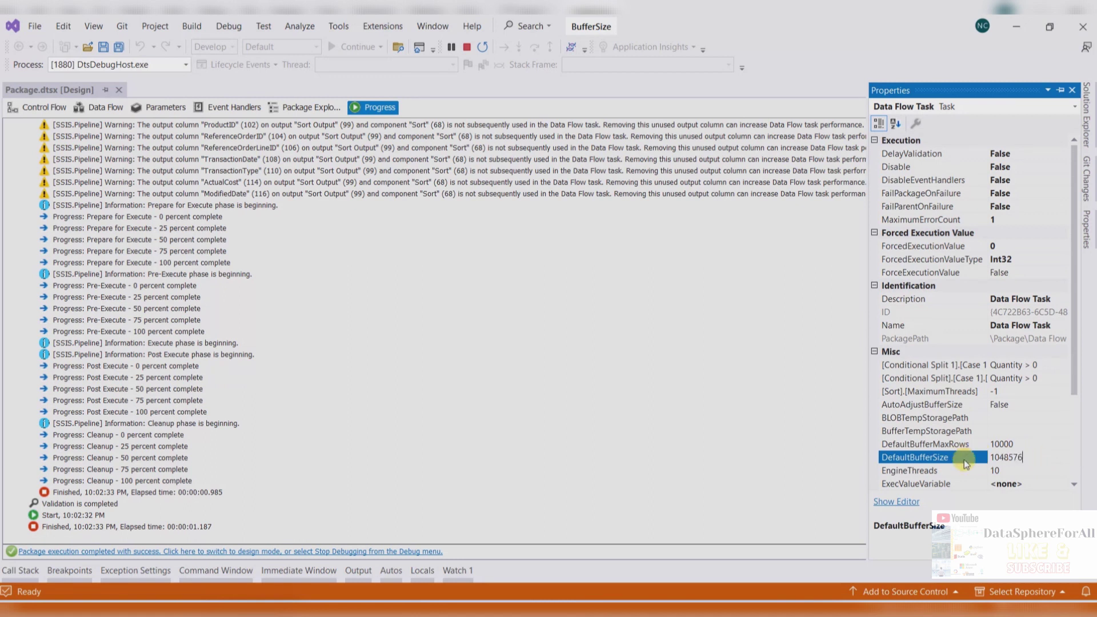
pyautogui.click(750, 387)
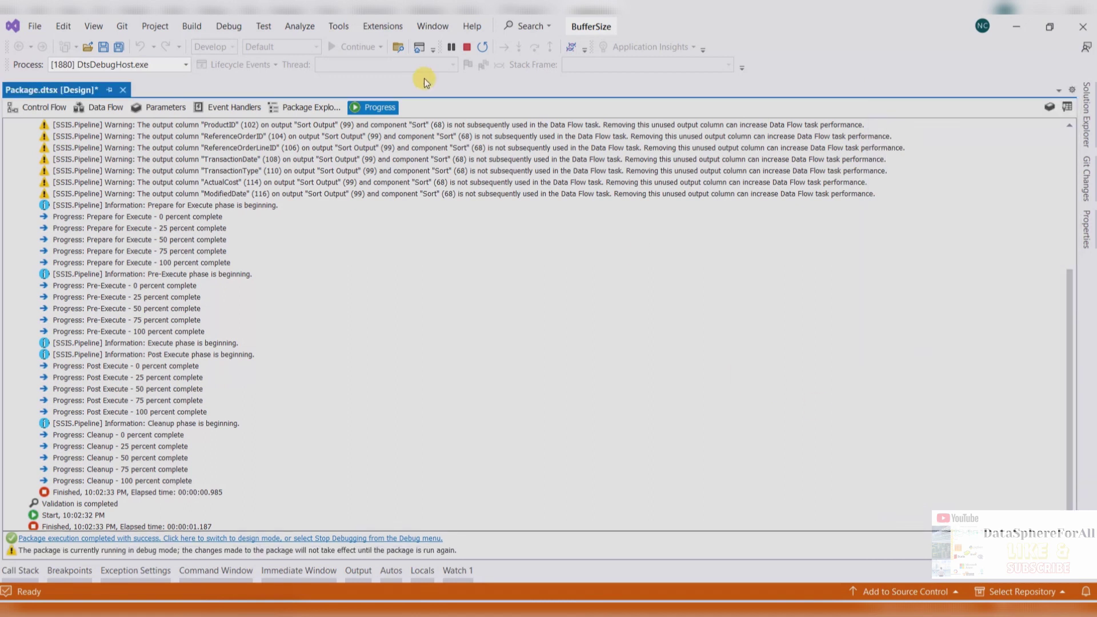
# Step: Stop debugging, rerun the package with the minimum buffer size, and check the elapsed time at the end of the progress log
pyautogui.click(467, 48)
pyautogui.click(347, 47)
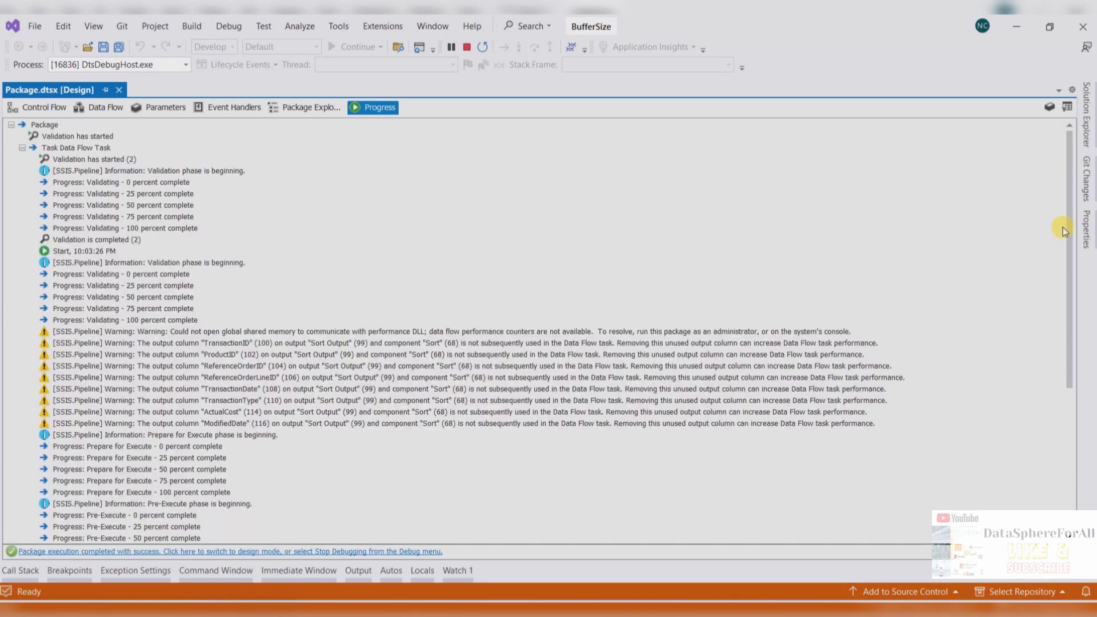
pyautogui.moveTo(1068, 224); pyautogui.dragTo(1071, 399)
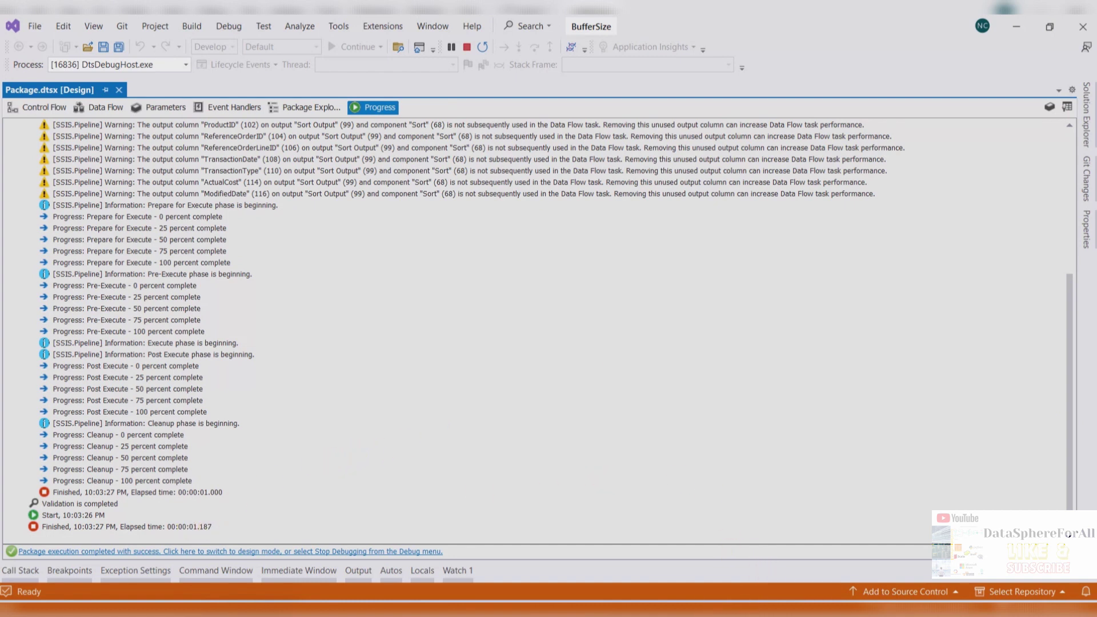
# Step: Switch to Excel, record minimum buffer in F17 with 1.187 in G17, and widen column F to fit the label
pyautogui.hotkey('alt', 'Tab')
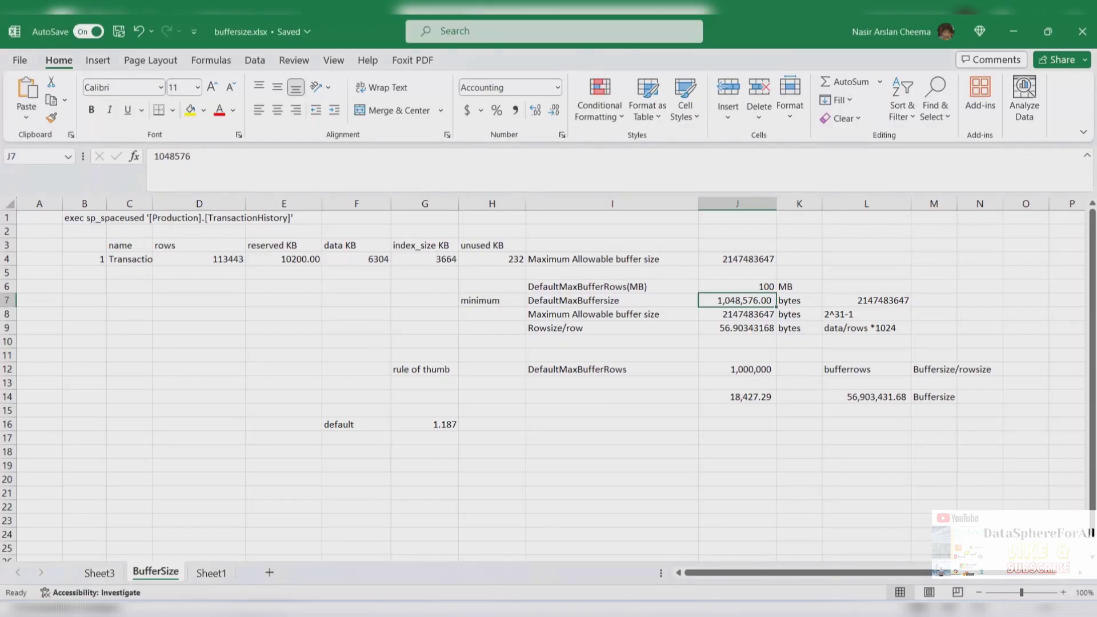
pyautogui.click(427, 438)
pyautogui.write('1.187')
pyautogui.press('Left')
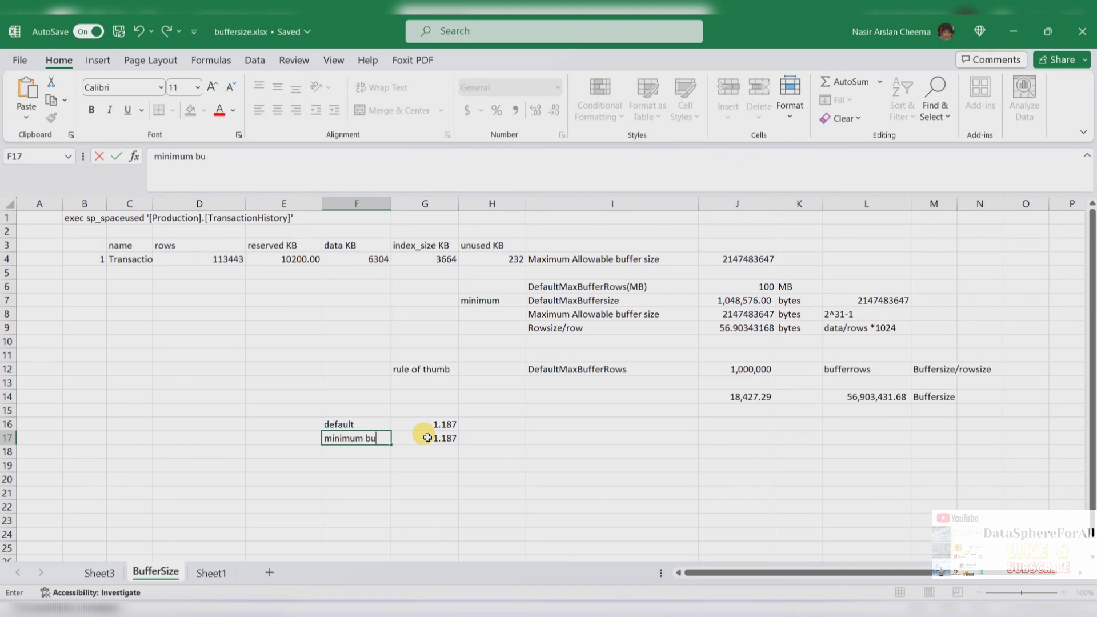
pyautogui.write('minimum buffer')
pyautogui.click(360, 464)
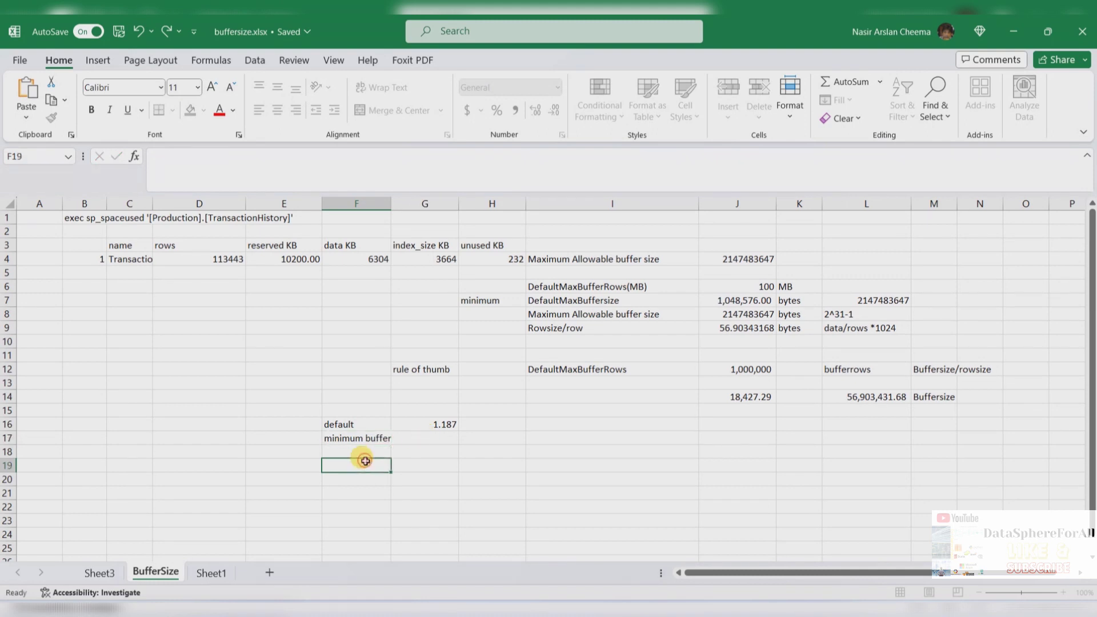
pyautogui.moveTo(392, 208); pyautogui.dragTo(438, 208)
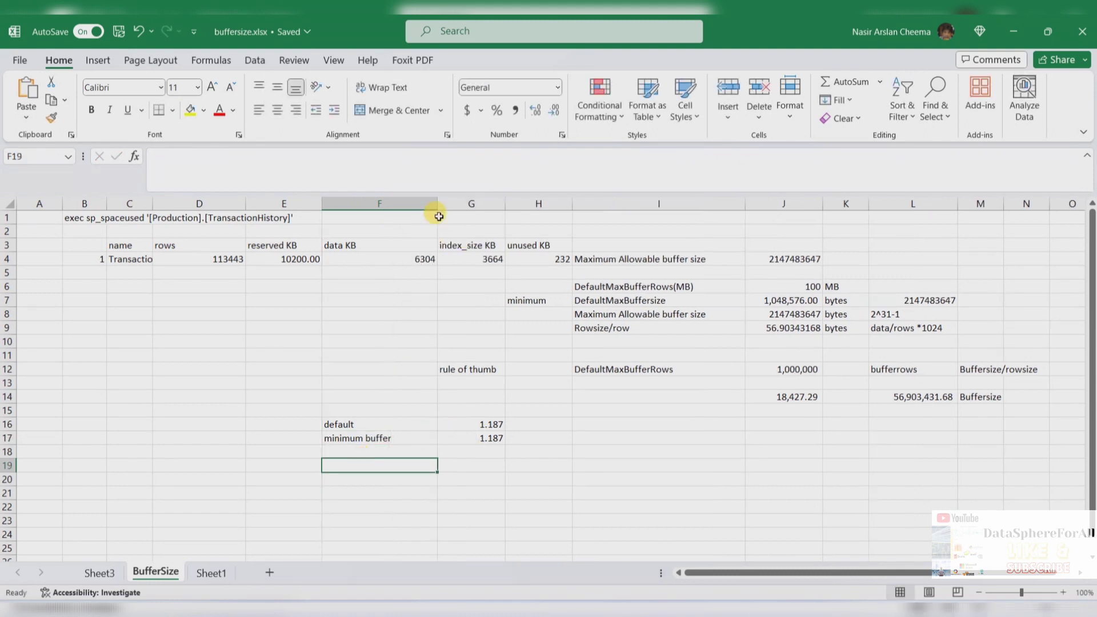
# Step: Copy the maximum allowable buffer size from J8, then switch to Visual Studio and stop the debug session
pyautogui.click(786, 316)
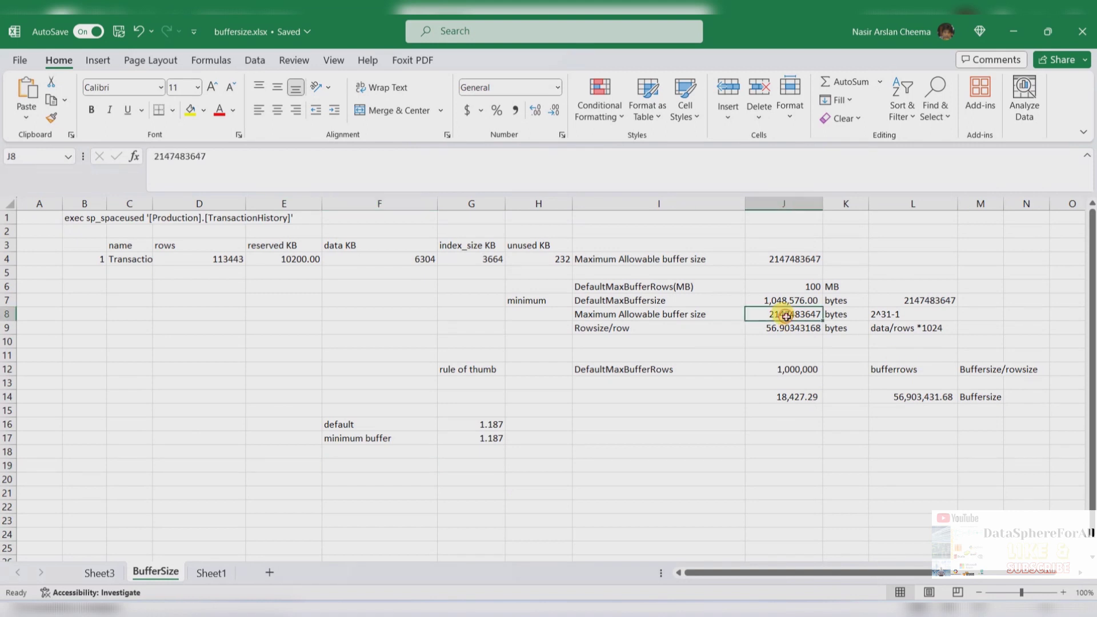
pyautogui.hotkey('ctrl', 'c')
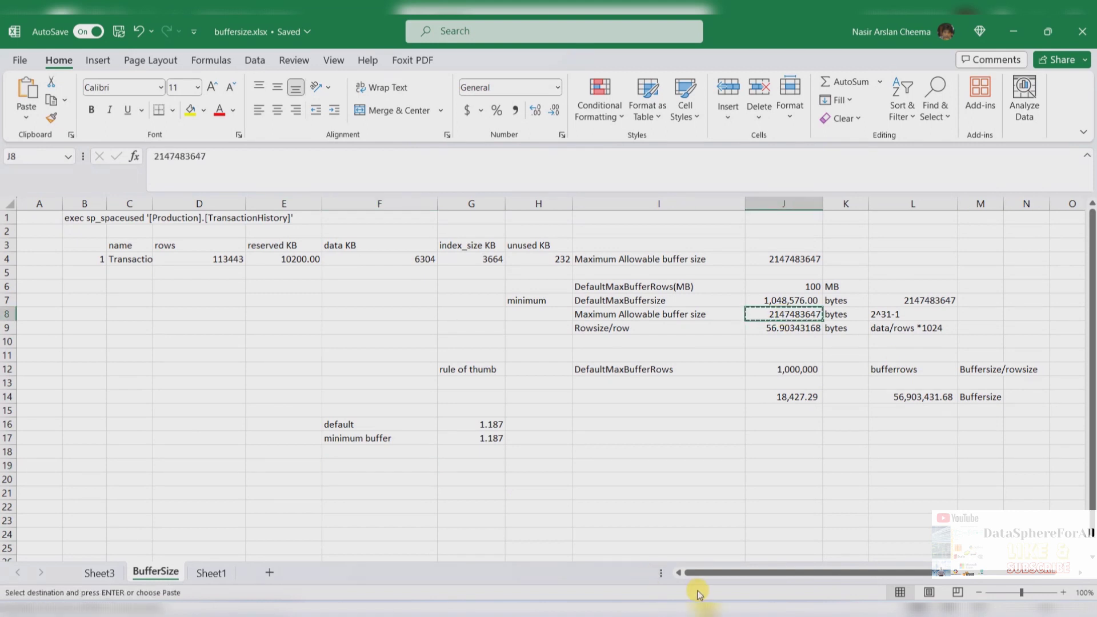
pyautogui.moveTo(723, 609)
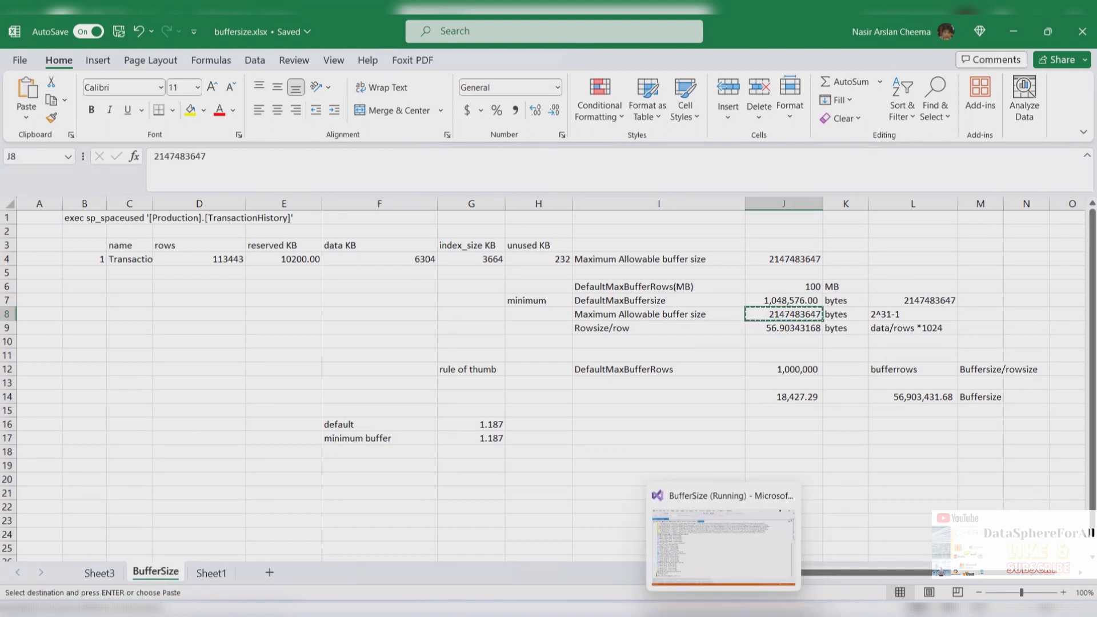
pyautogui.click(711, 550)
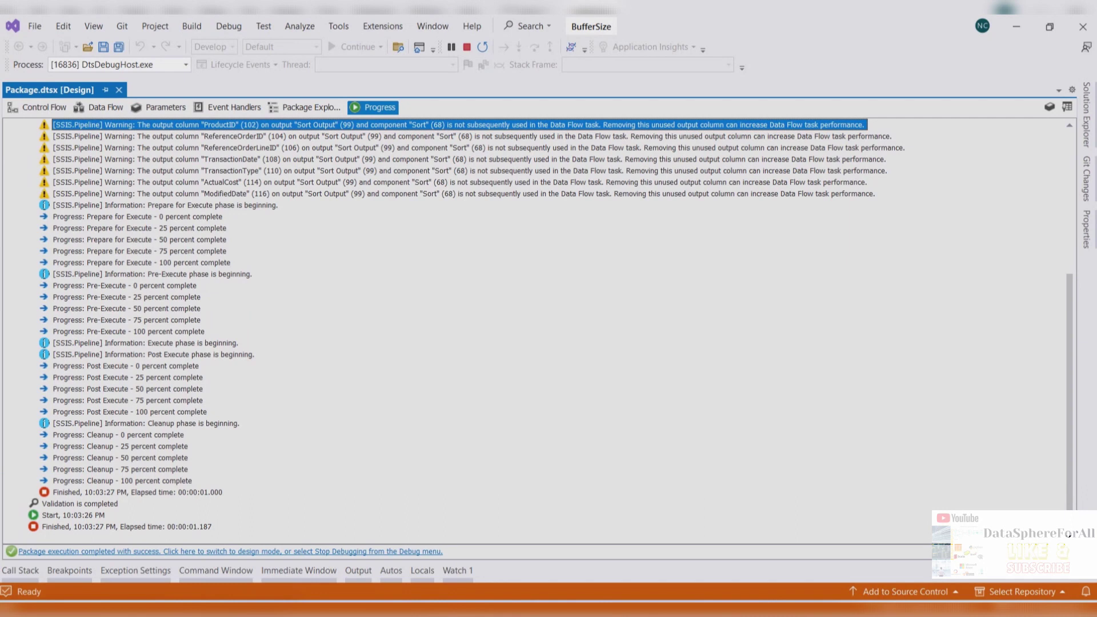
pyautogui.click(467, 47)
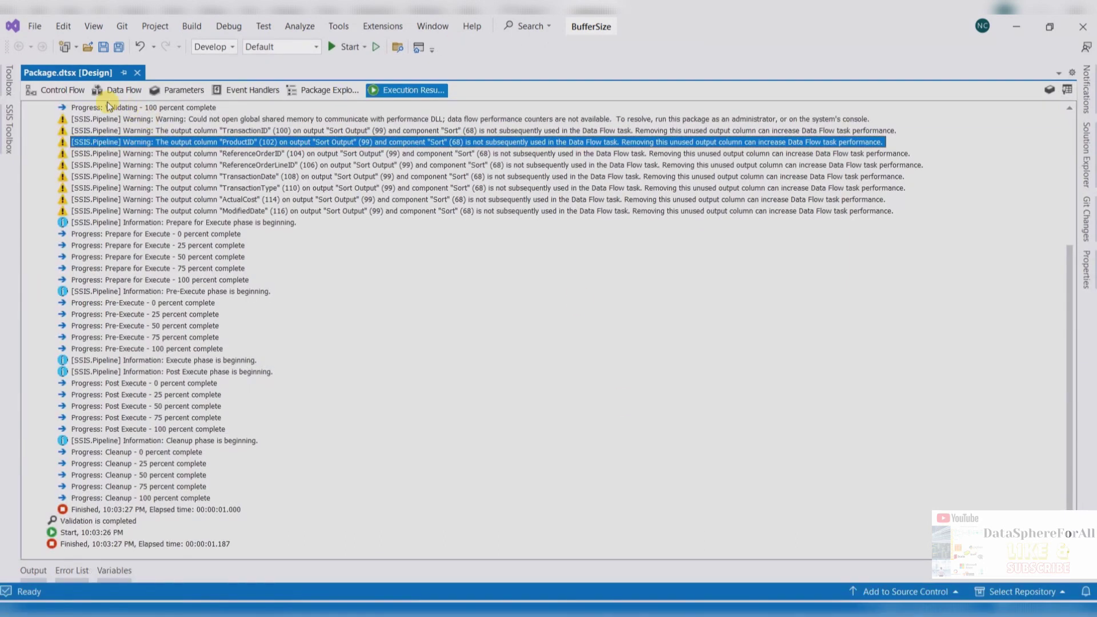
pyautogui.click(117, 91)
pyautogui.click(1087, 274)
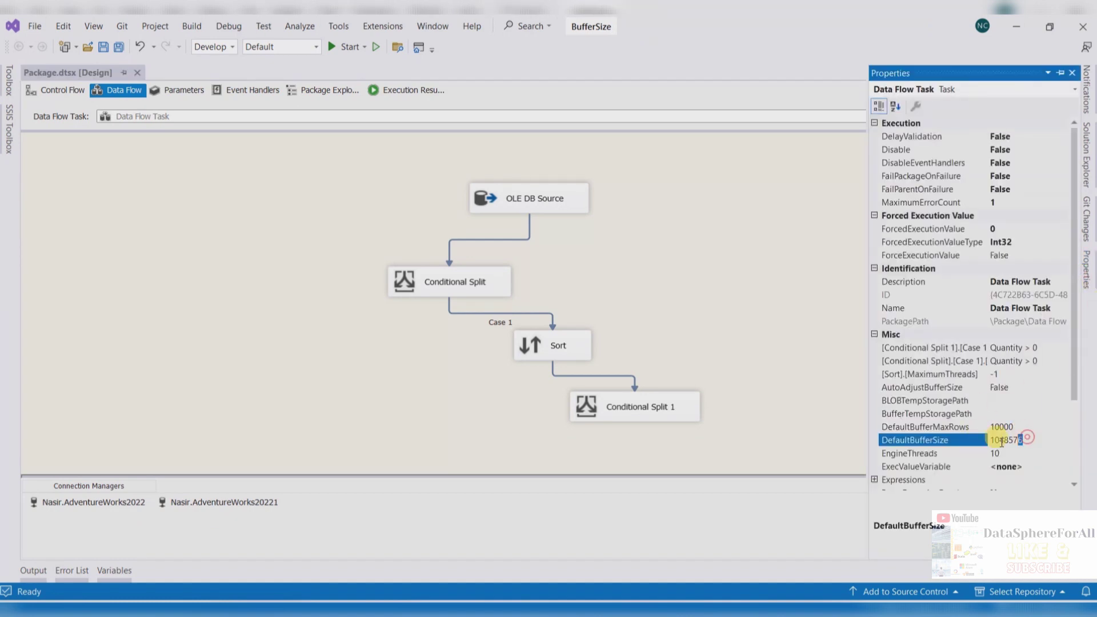
pyautogui.moveTo(1021, 438); pyautogui.dragTo(968, 449)
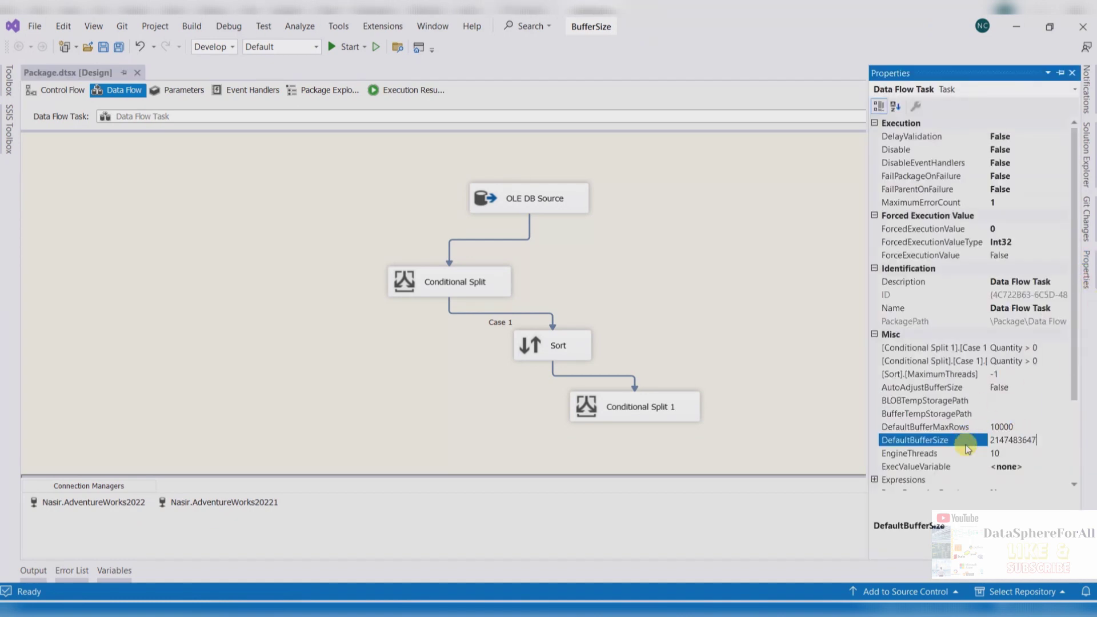
pyautogui.click(806, 291)
pyautogui.click(346, 46)
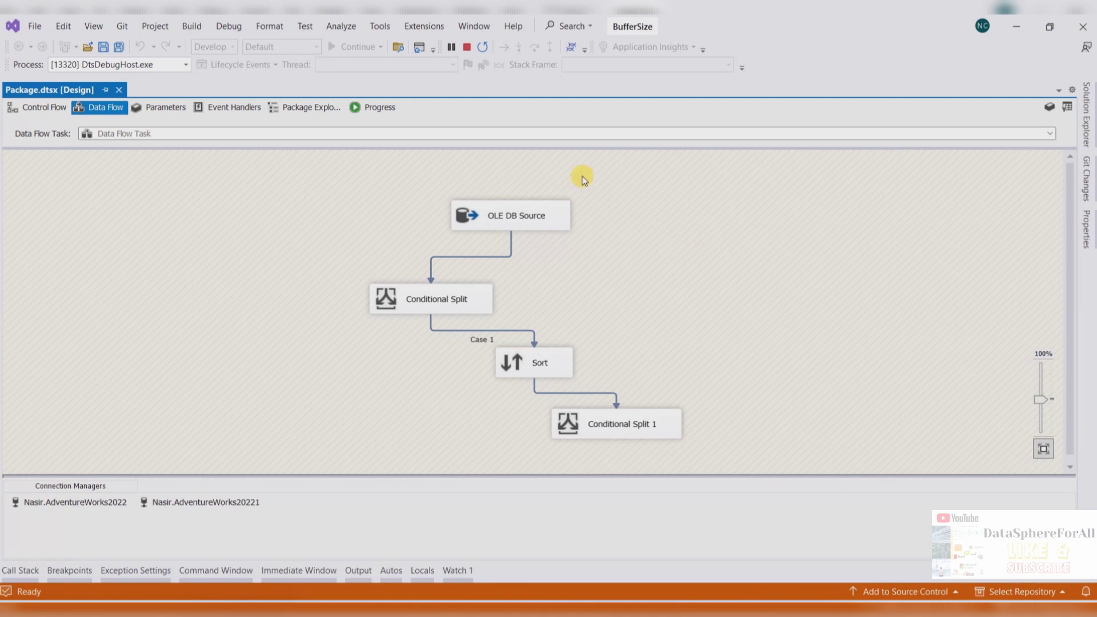
# Step: Check the run's elapsed time at the end of the progress log, then switch to Excel and record 1.157 in G18
pyautogui.click(372, 108)
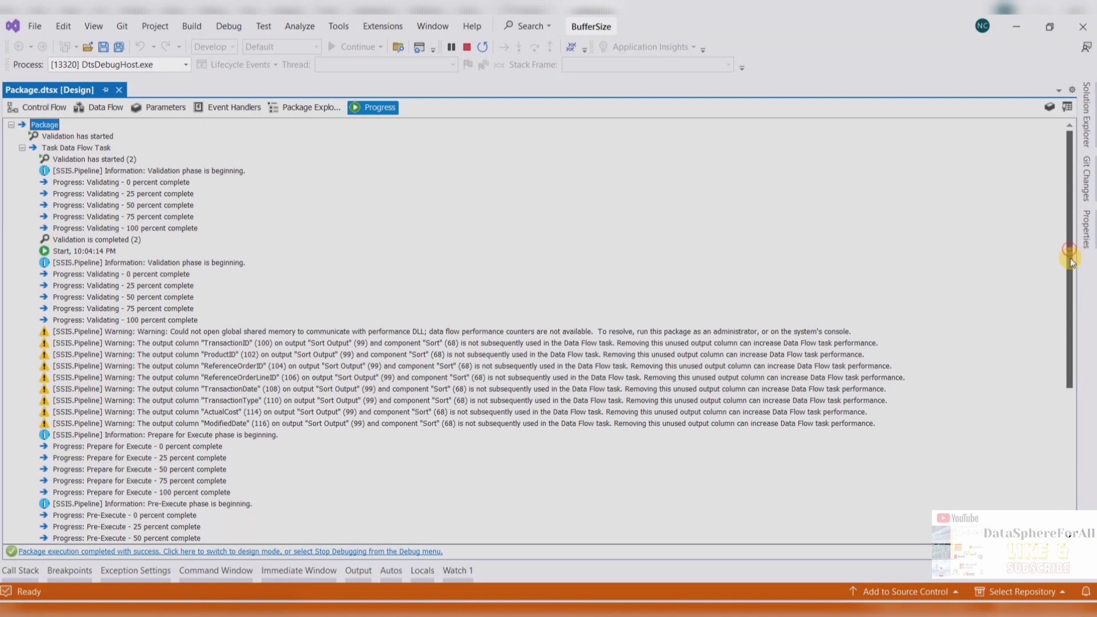
pyautogui.moveTo(1070, 254); pyautogui.dragTo(1082, 426)
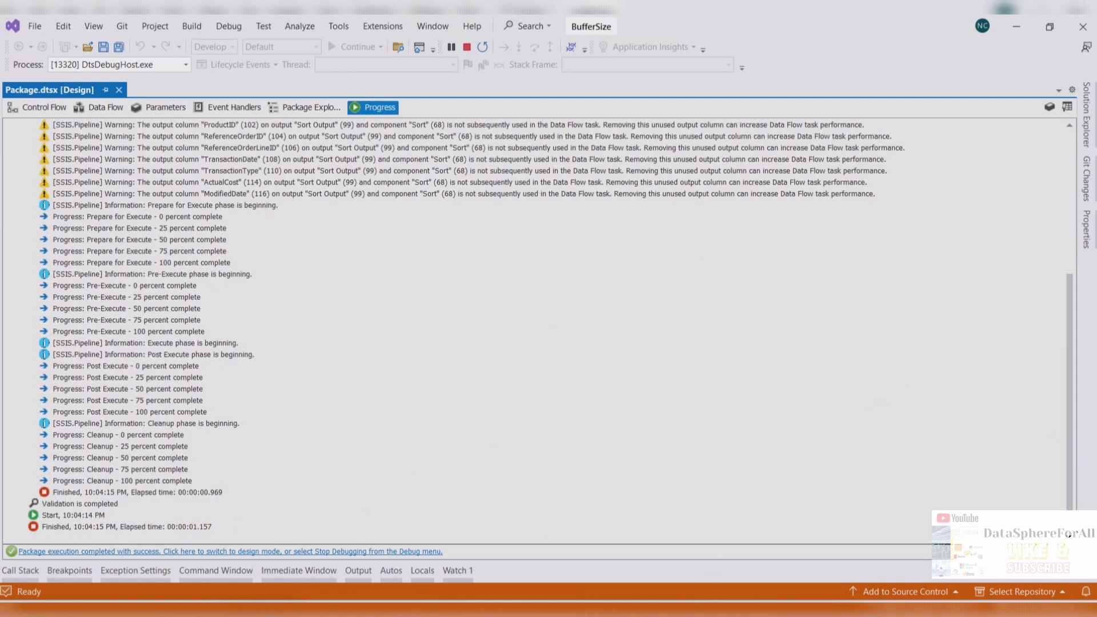
pyautogui.click(623, 607)
pyautogui.click(479, 452)
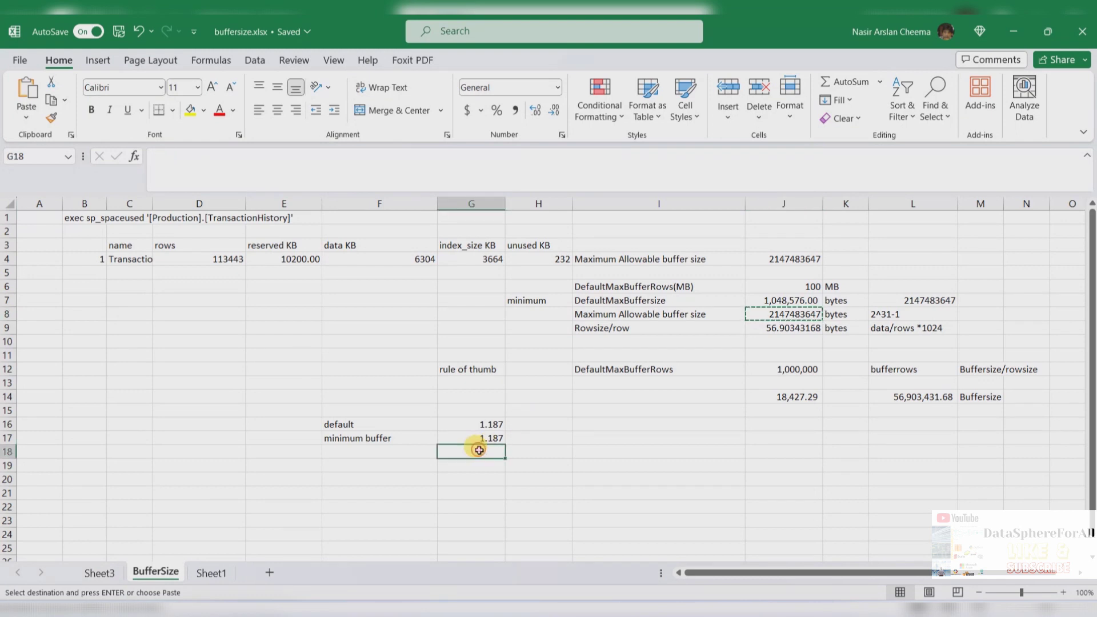
pyautogui.write('1.1')
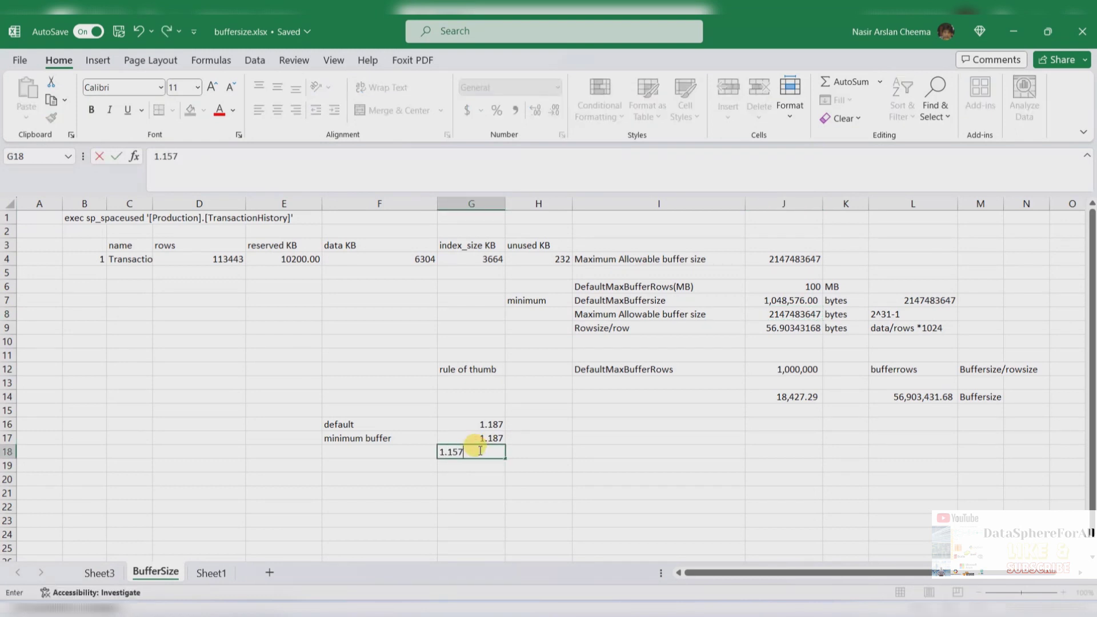
pyautogui.write('57')
pyautogui.press('Return')
# Step: Label the recorded run time in F18 as maximum buffer size
pyautogui.press('Up')
pyautogui.press('Left')
pyautogui.write('ma')
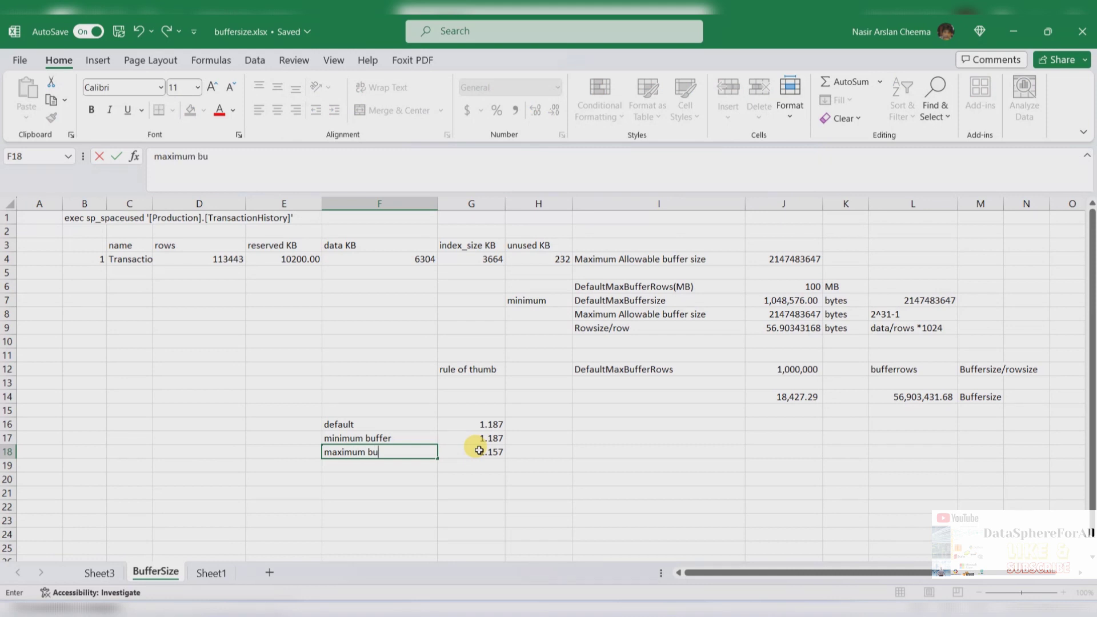
pyautogui.write('ximum buffer size')
pyautogui.press('Return')
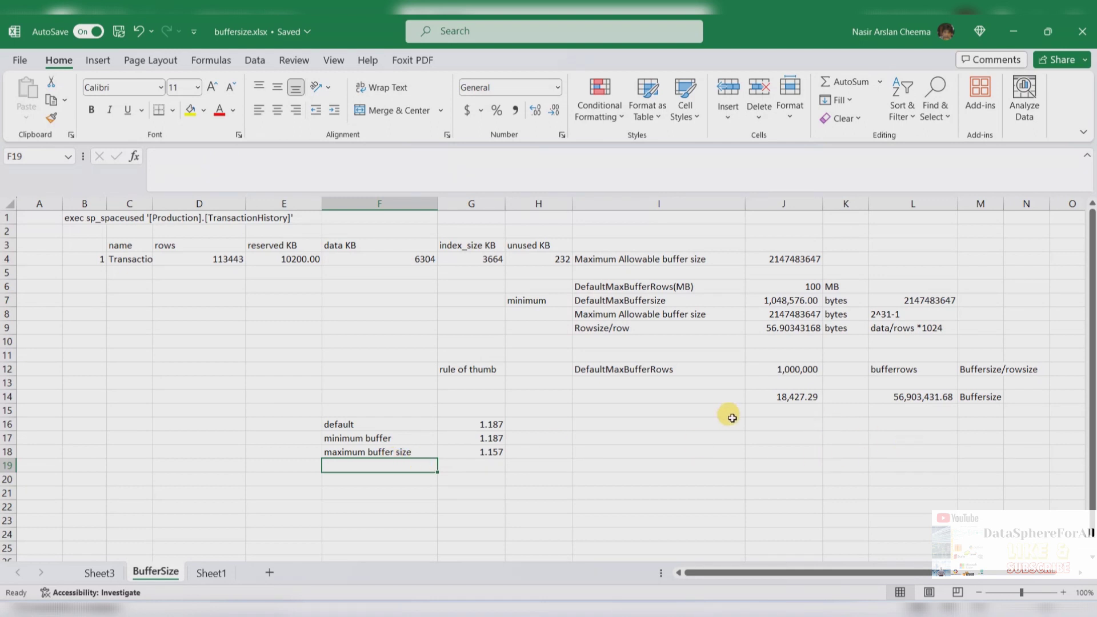
# Step: Switch to Visual Studio, stop debugging, and set the Data Flow Task's DefaultBufferMaxRows to 100000
pyautogui.click(798, 370)
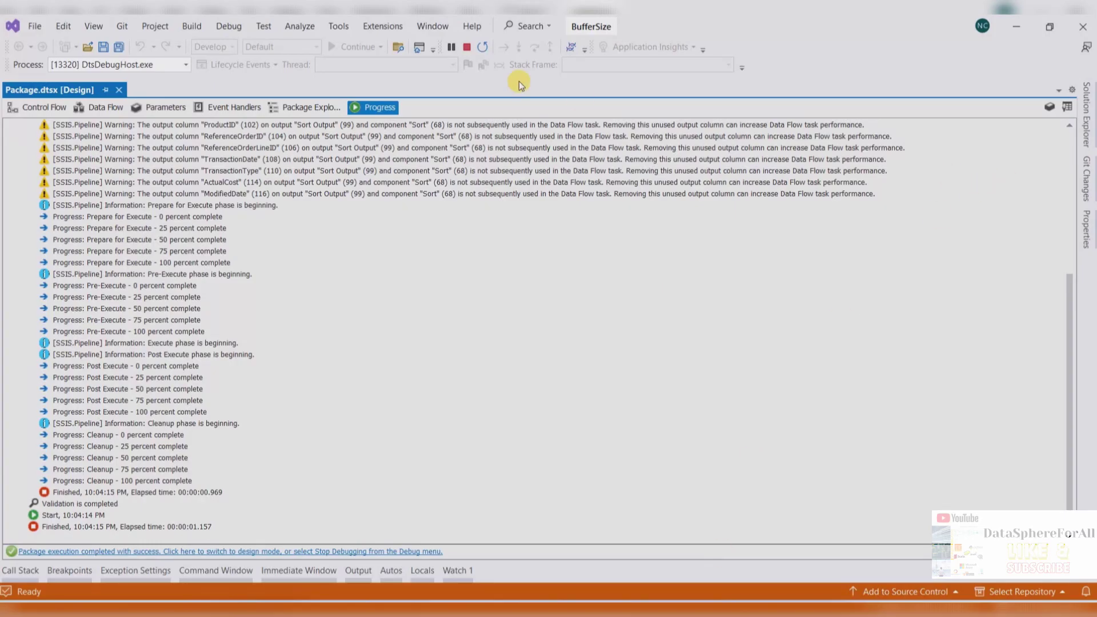
pyautogui.click(466, 48)
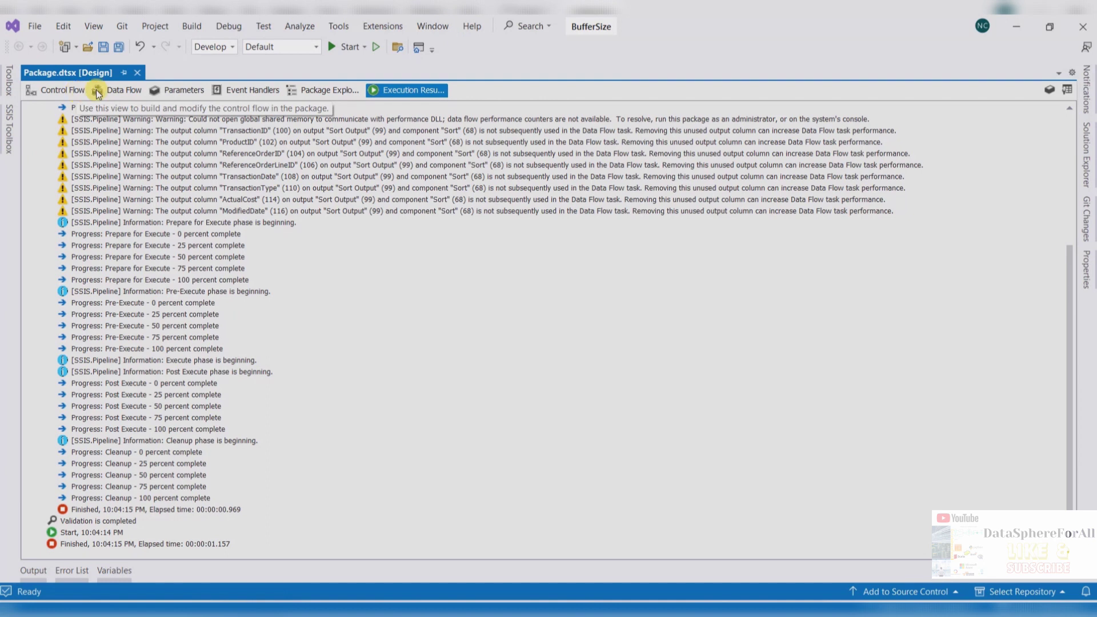
pyautogui.click(114, 90)
pyautogui.click(1087, 269)
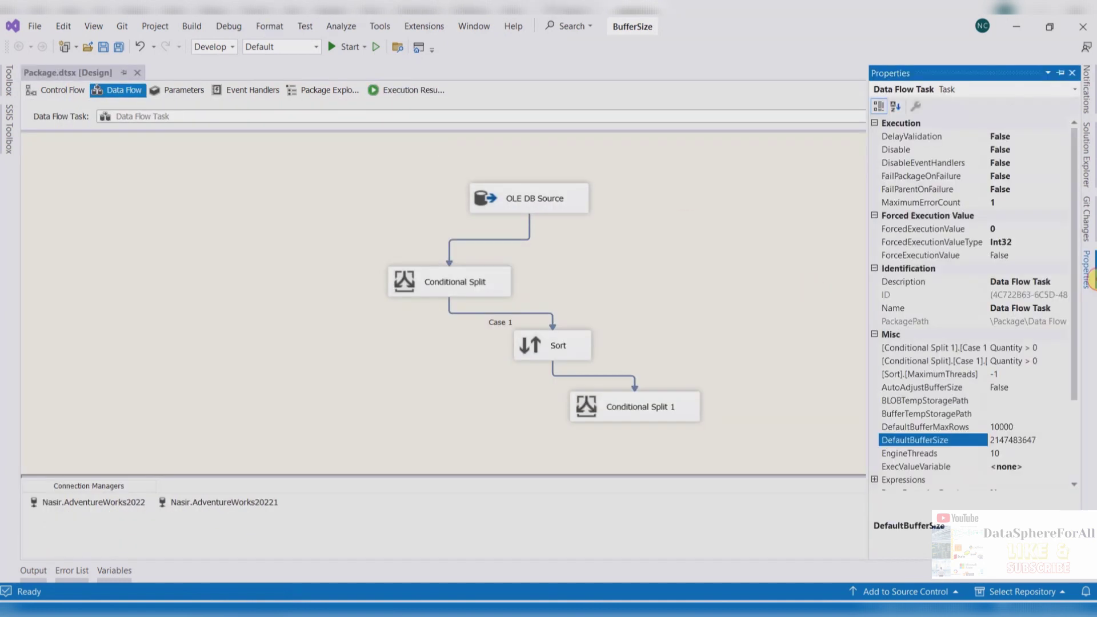
pyautogui.click(1023, 423)
pyautogui.click(985, 427)
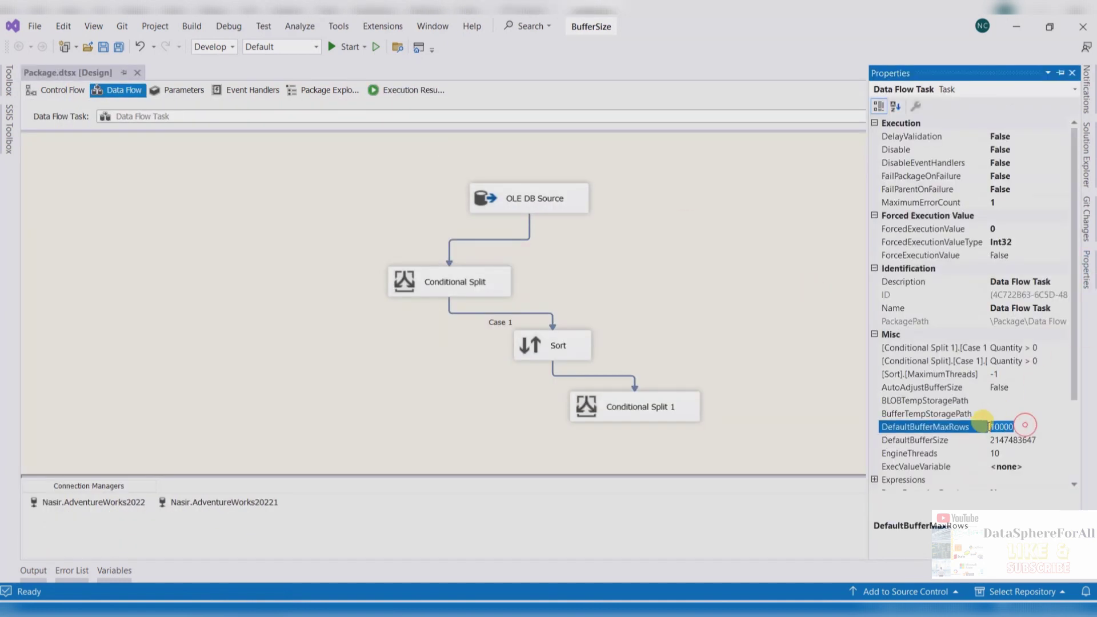
pyautogui.write('100000')
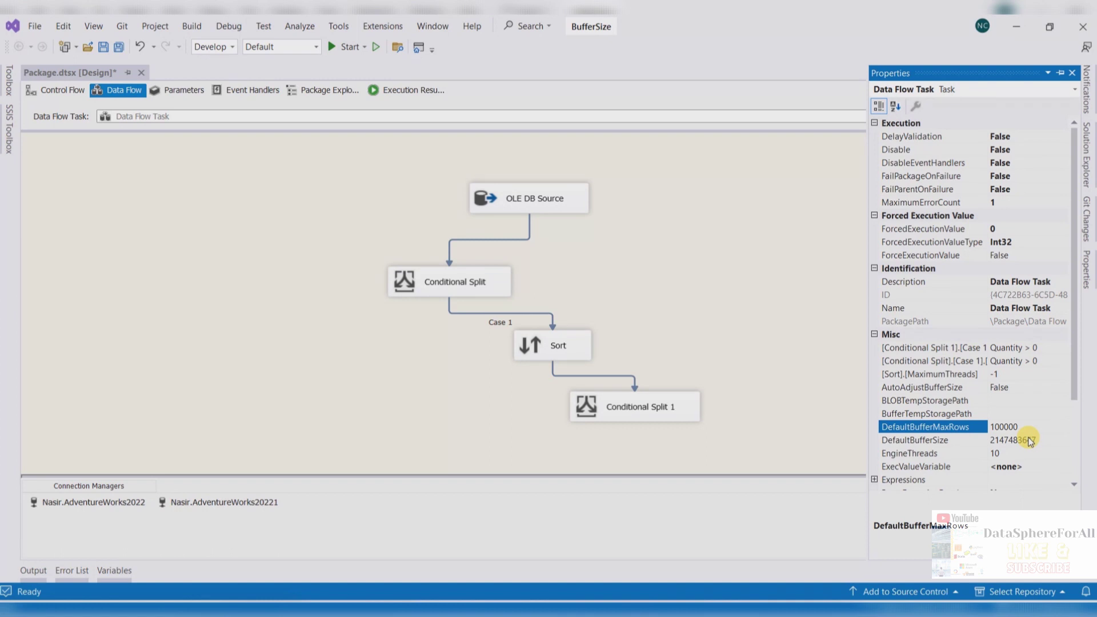
# Step: Set the Data Flow Task's DefaultBufferSize to 104857600
pyautogui.click(1010, 439)
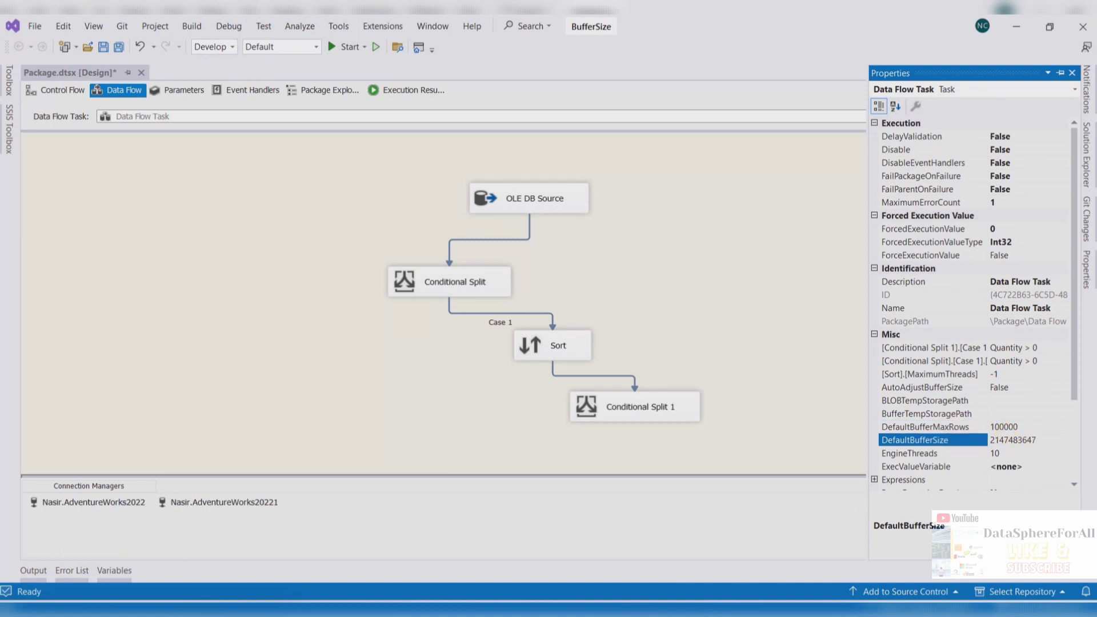
pyautogui.hotkey('alt', 'Tab')
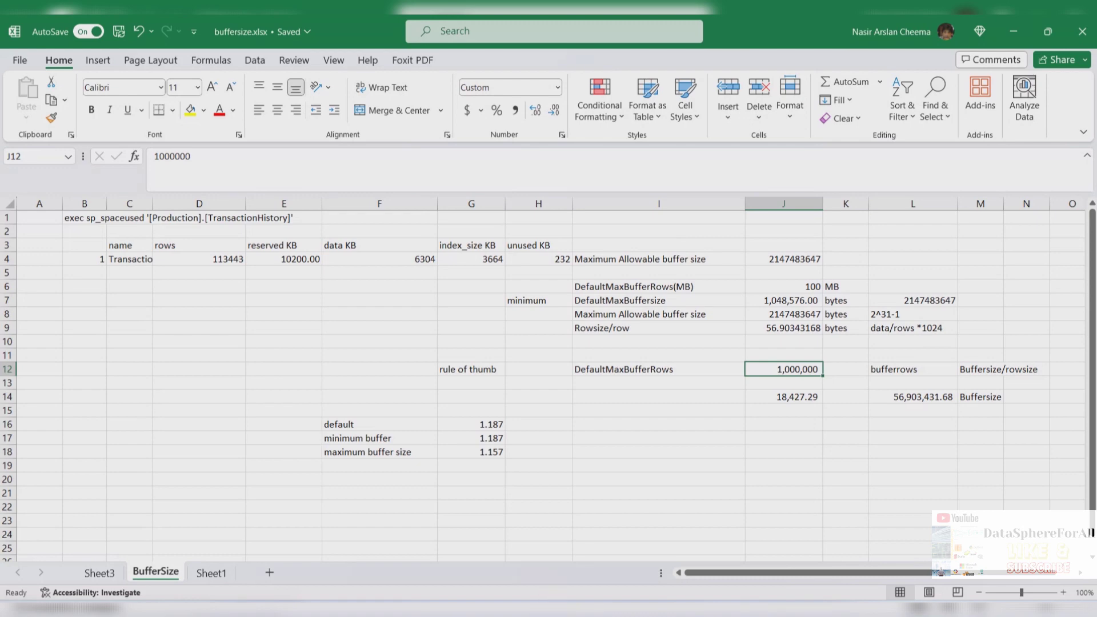
pyautogui.hotkey('alt', 'Tab')
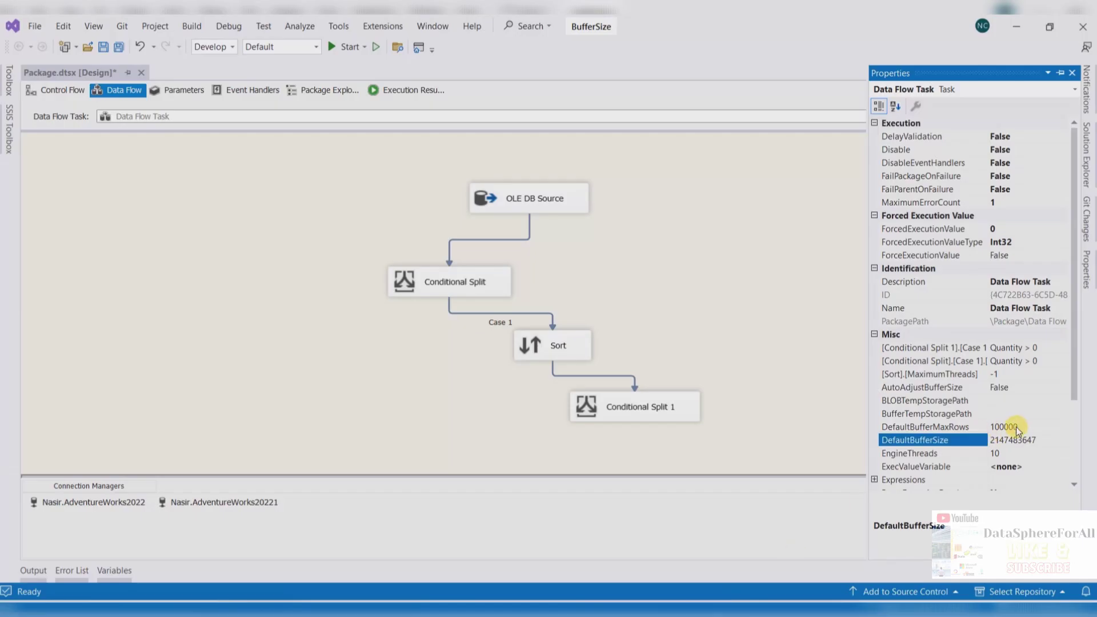
pyautogui.moveTo(1045, 438); pyautogui.dragTo(979, 432)
pyautogui.write('104857600')
pyautogui.click(834, 327)
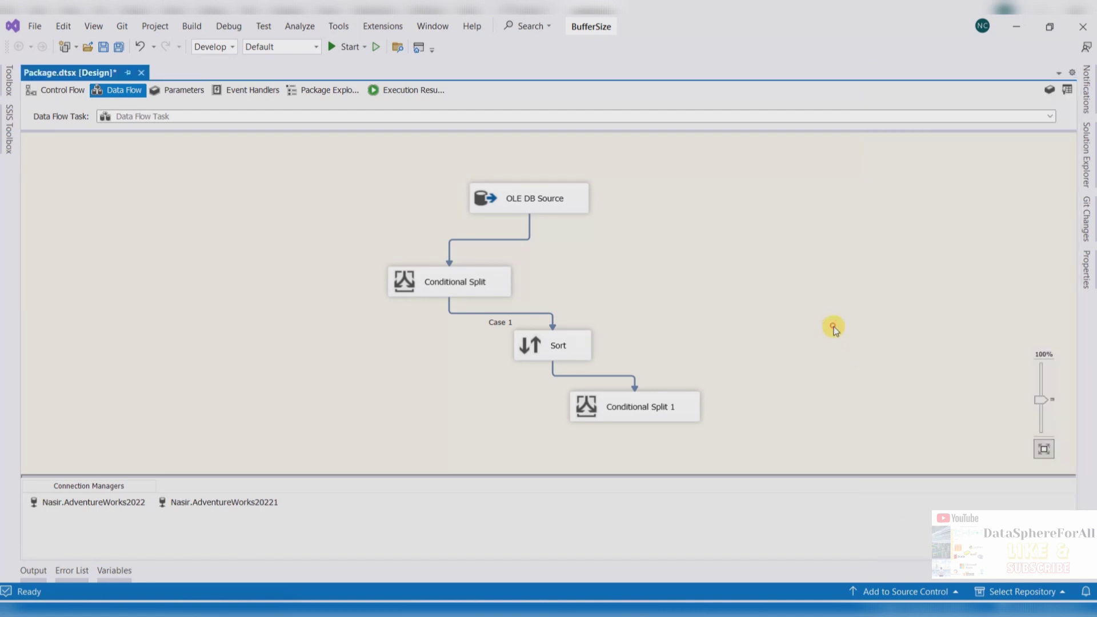
# Step: Run the package with the new row and buffer settings and check the elapsed time at the end of the progress log
pyautogui.click(347, 48)
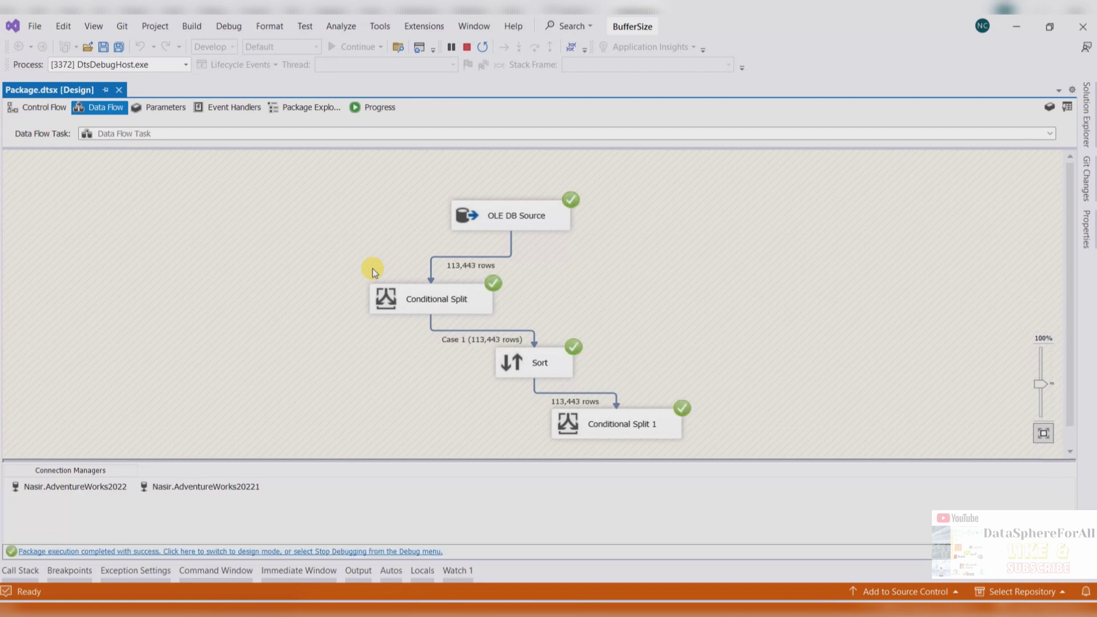
pyautogui.click(369, 109)
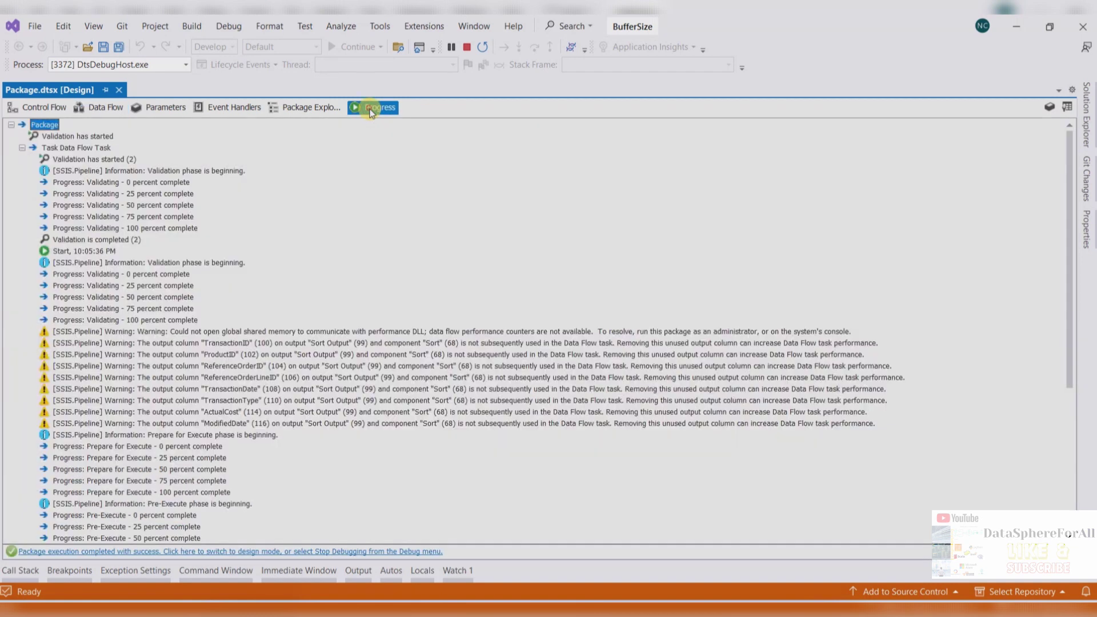
pyautogui.moveTo(1073, 312); pyautogui.dragTo(1044, 480)
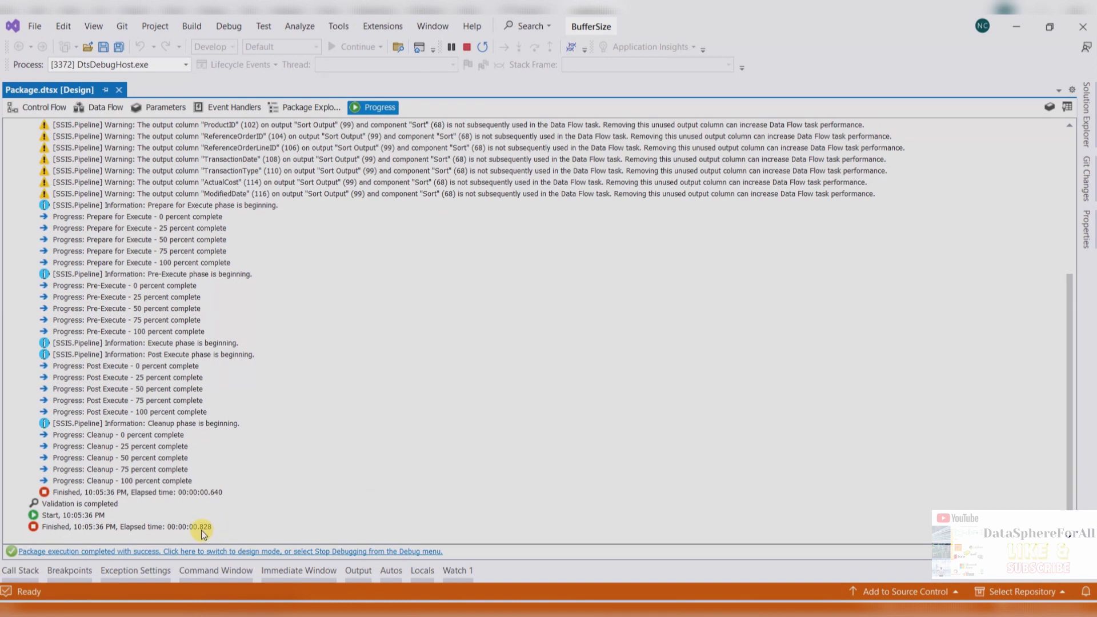
# Step: Switch to Excel and record .828 in G19 with the label rows 100000 in F19
pyautogui.click(605, 599)
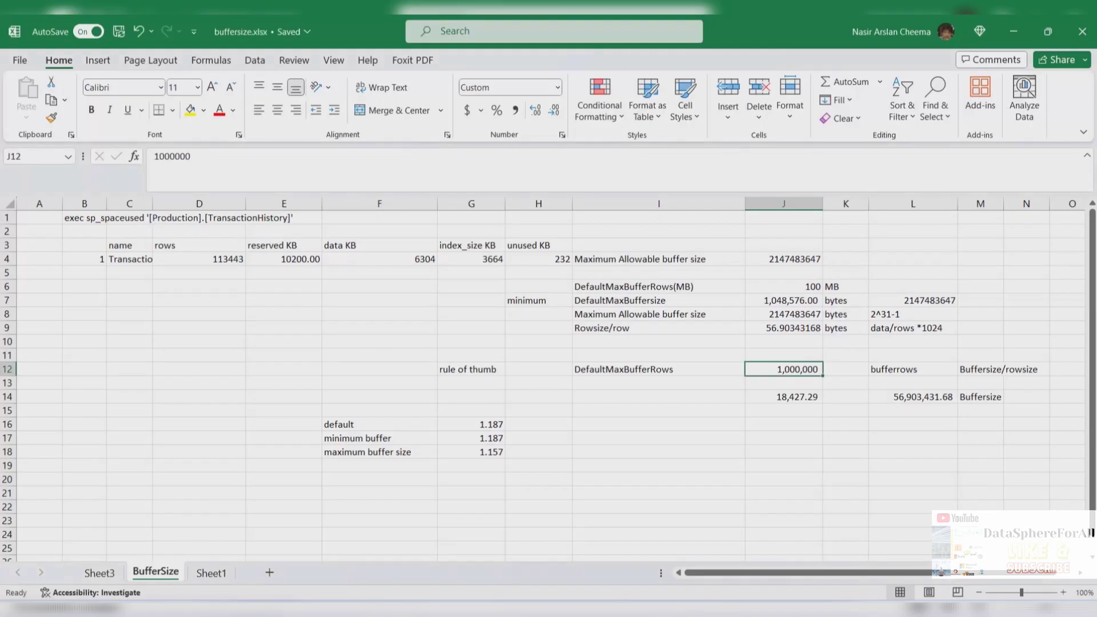
pyautogui.click(482, 467)
pyautogui.write('.828')
pyautogui.press('Return')
pyautogui.click(482, 467)
pyautogui.press('Left')
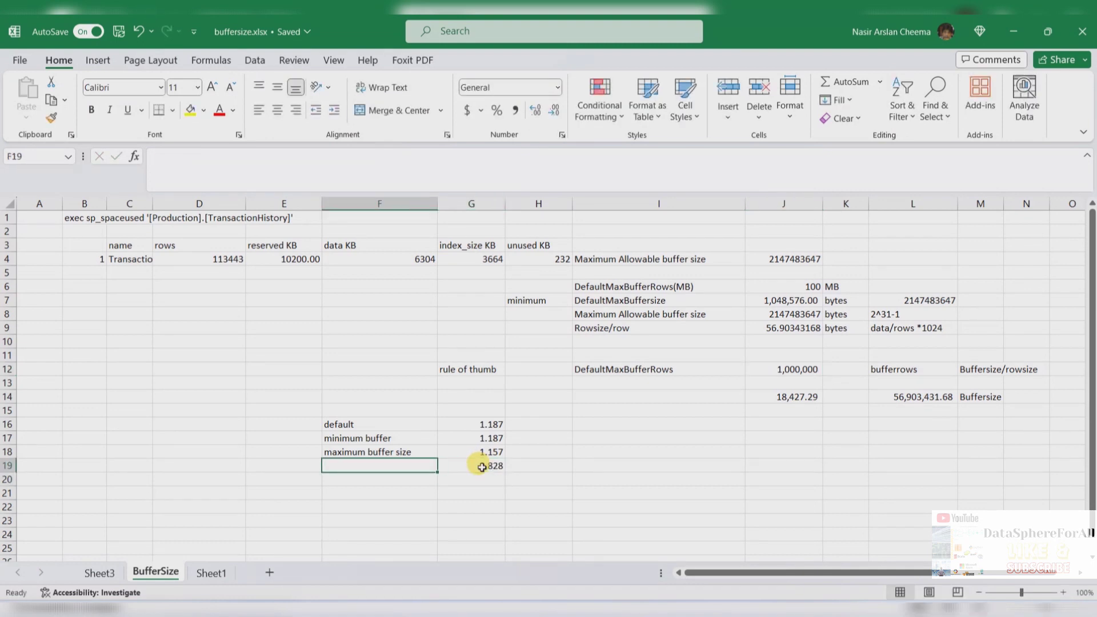
pyautogui.write('rows 1000')
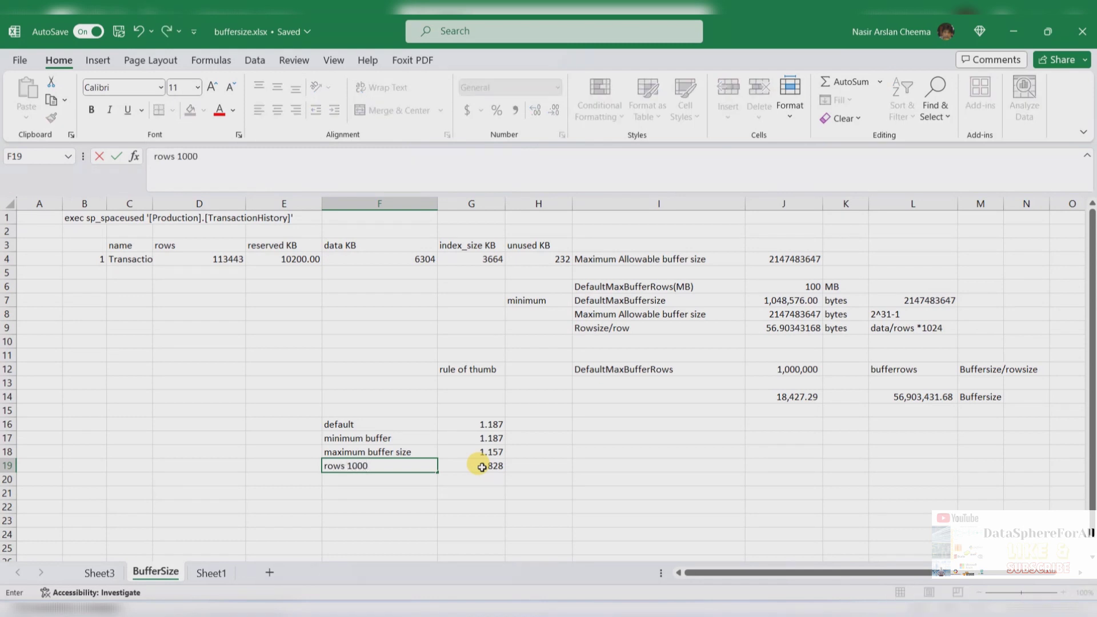
pyautogui.press('Return')
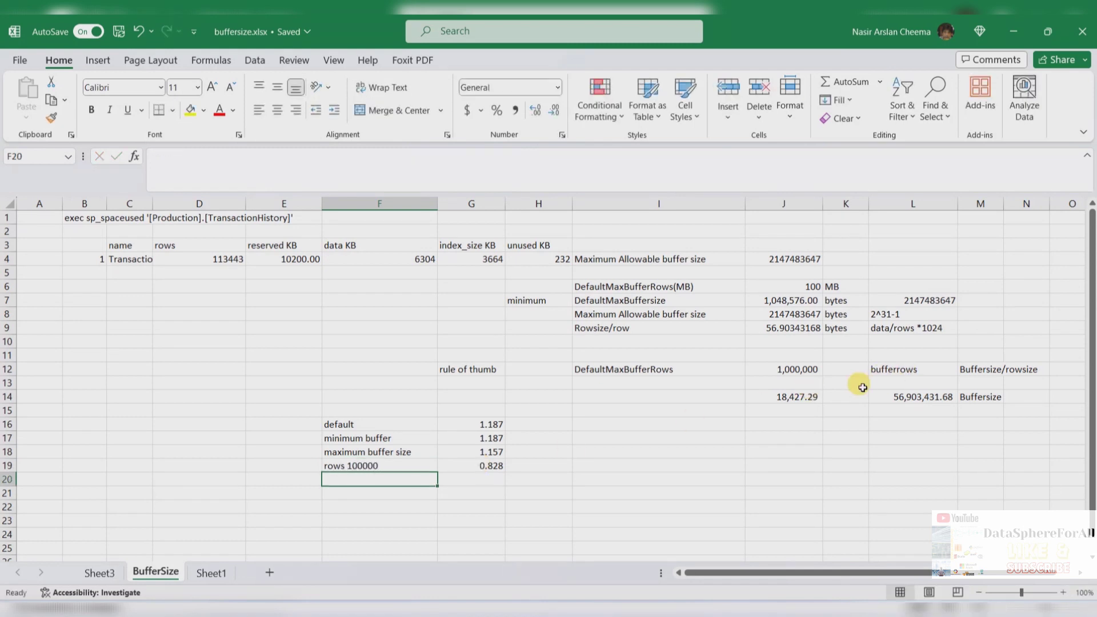
# Step: Look up the calculated buffer size in L14, then switch to Visual Studio and set the Data Flow Task's DefaultBufferSize to 56903432
pyautogui.click(784, 369)
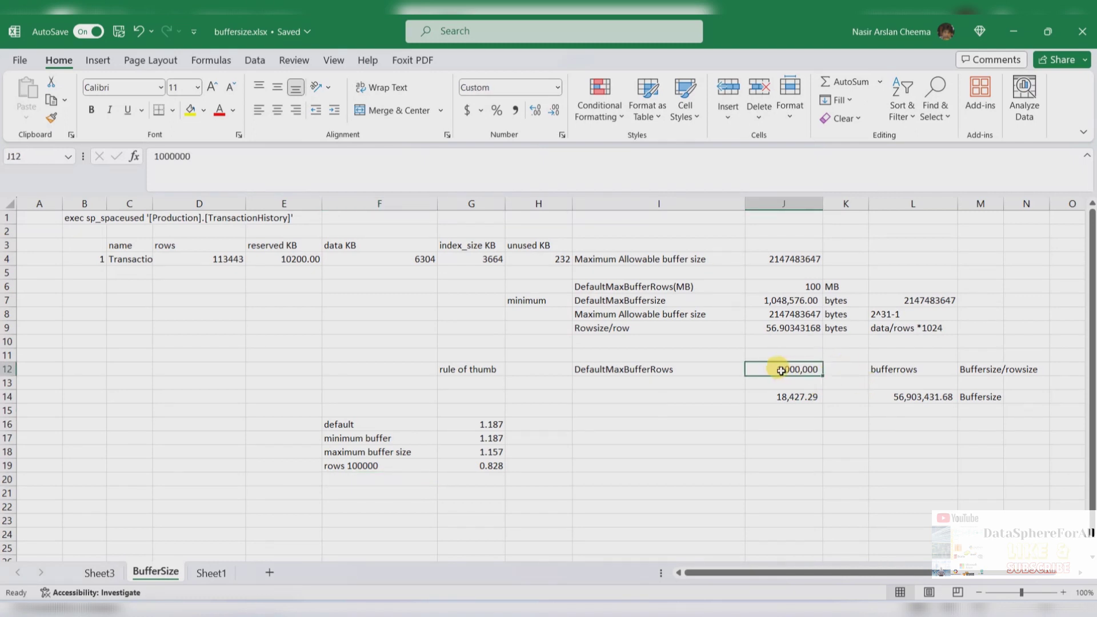
pyautogui.click(917, 399)
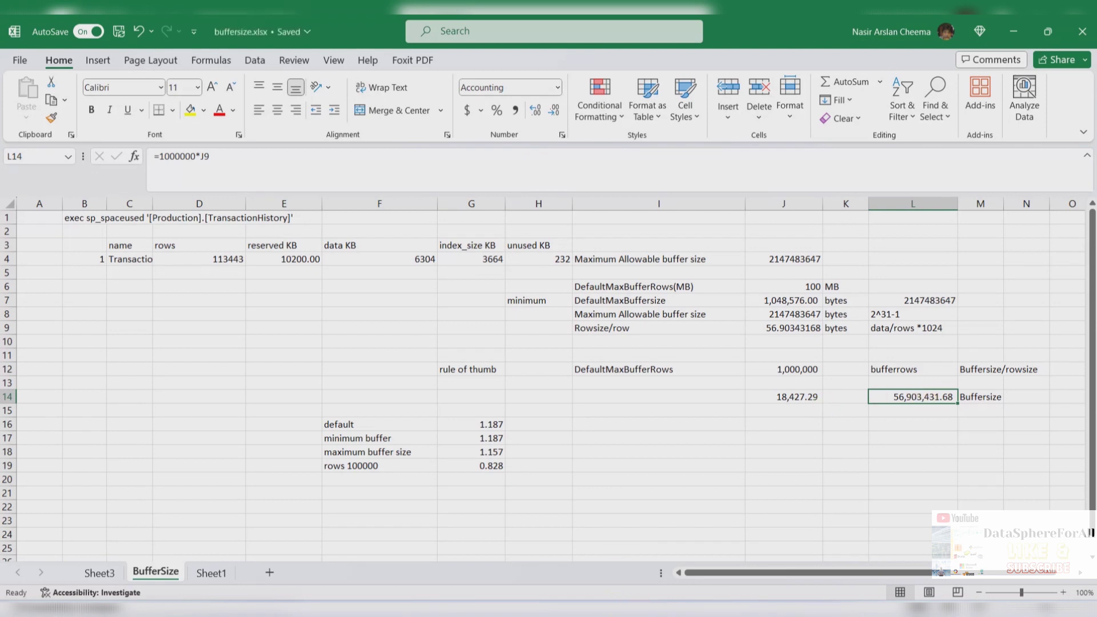
pyautogui.hotkey('alt', 'Tab')
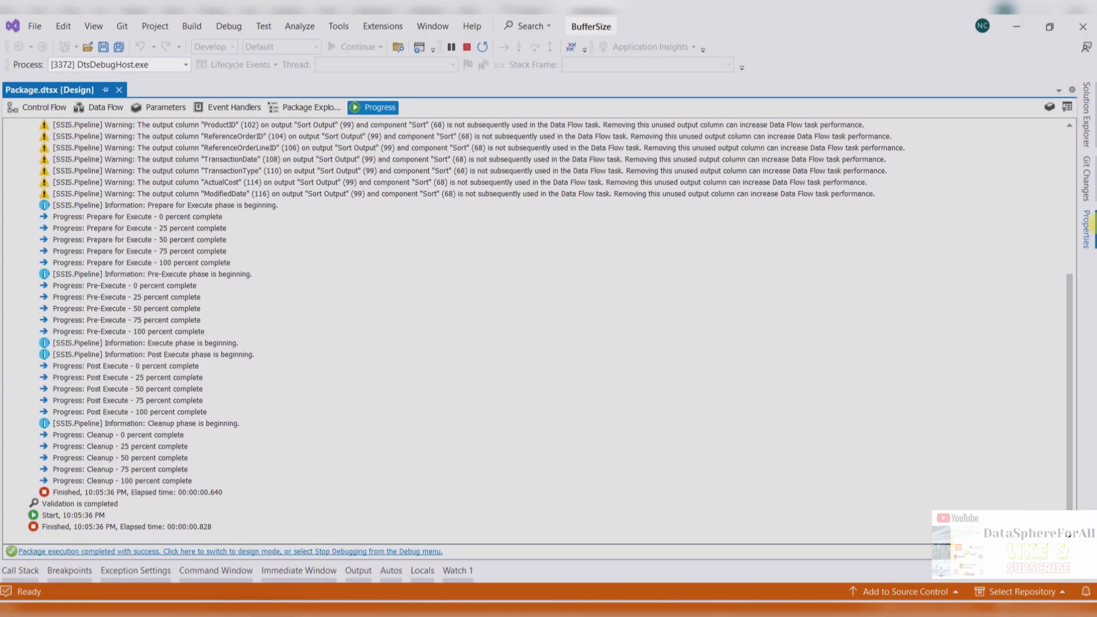
pyautogui.doubleClick(1033, 457)
pyautogui.write('56903')
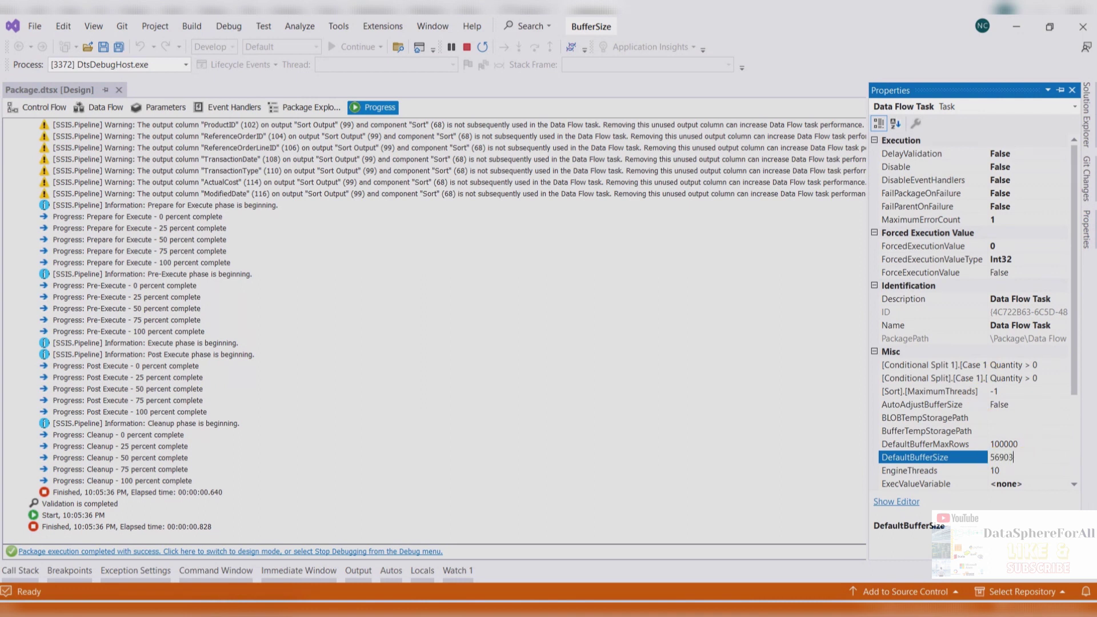
pyautogui.write('432')
# Step: Set the Data Flow Task's DefaultBufferMaxRows to 1000000
pyautogui.click(1025, 444)
pyautogui.doubleClick(1025, 444)
pyautogui.write('1')
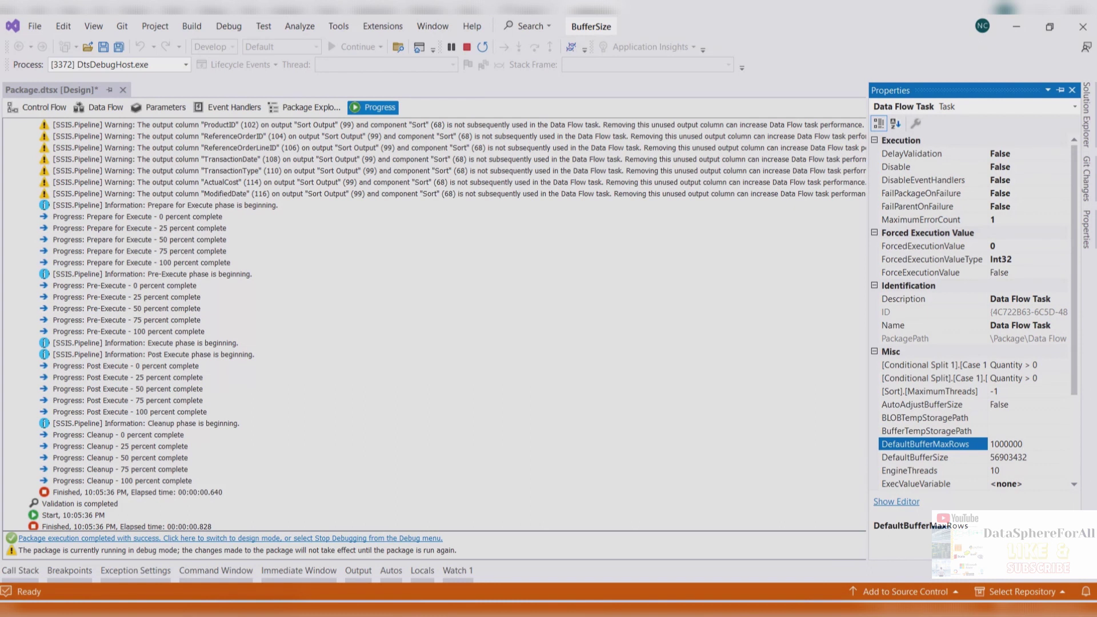
pyautogui.write('000000')
pyautogui.click(583, 304)
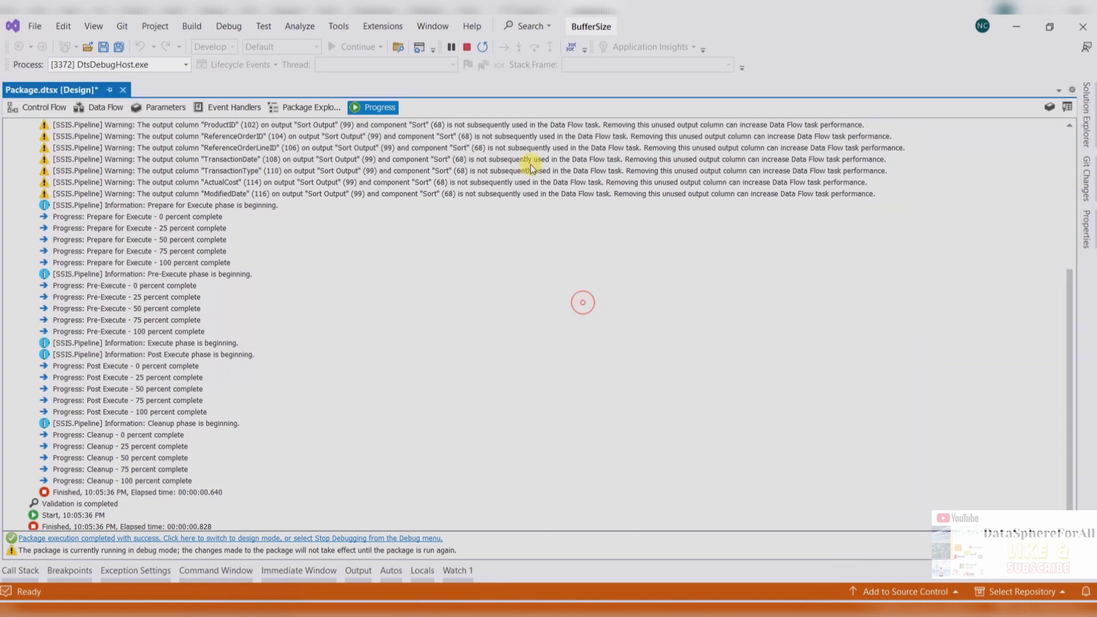
# Step: Stop debugging, rerun the package with the calculated buffer settings, and check the elapsed time at the end of the progress log
pyautogui.click(469, 48)
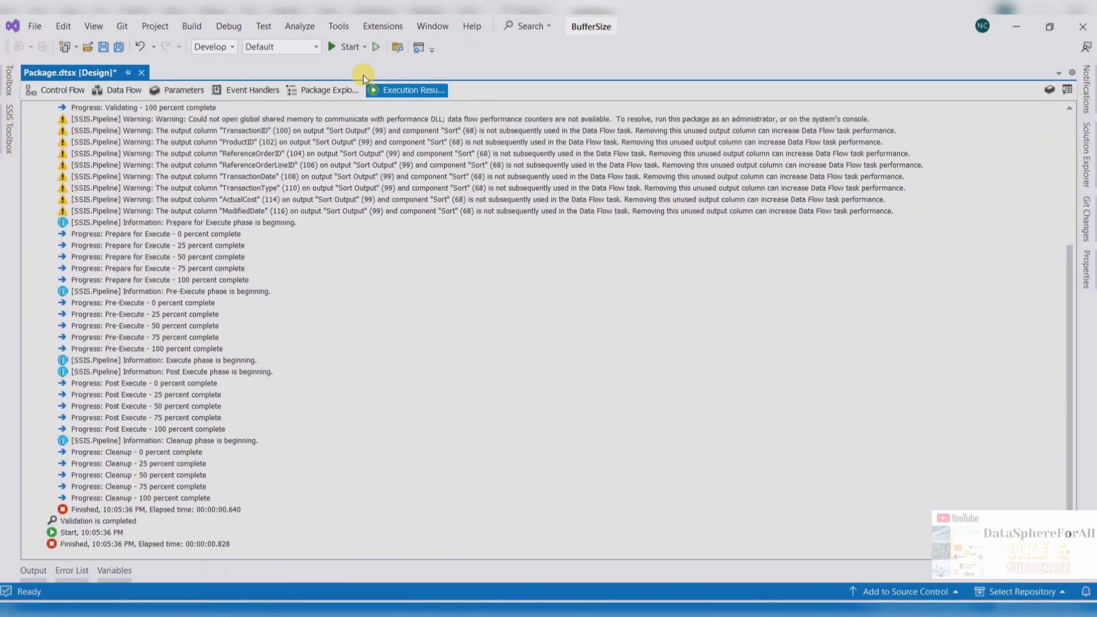
pyautogui.click(350, 49)
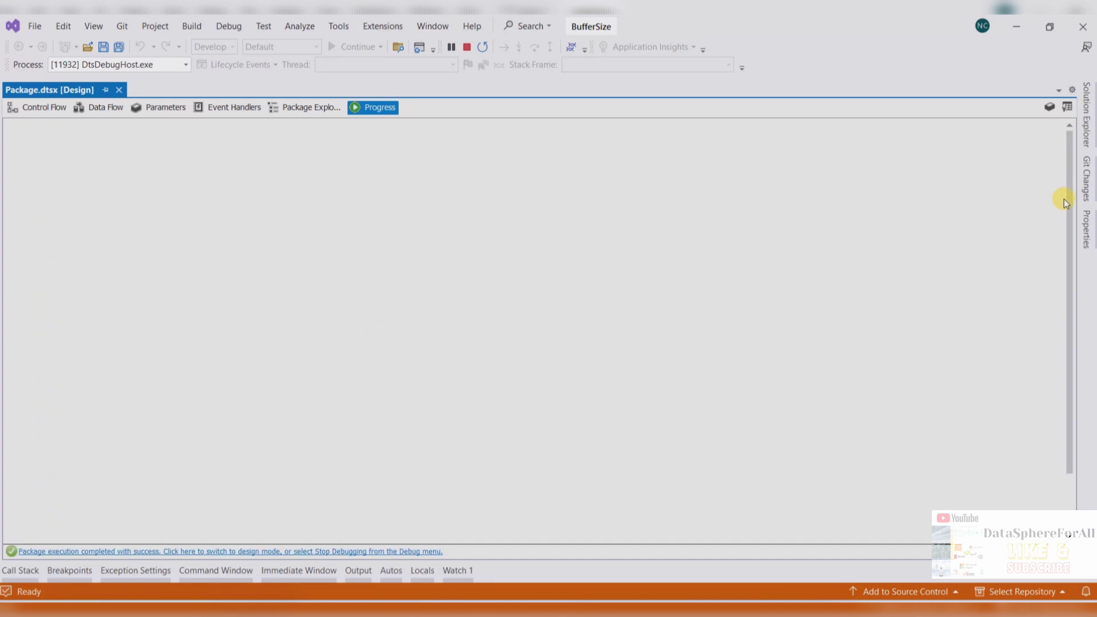
pyautogui.moveTo(1068, 196); pyautogui.dragTo(1070, 394)
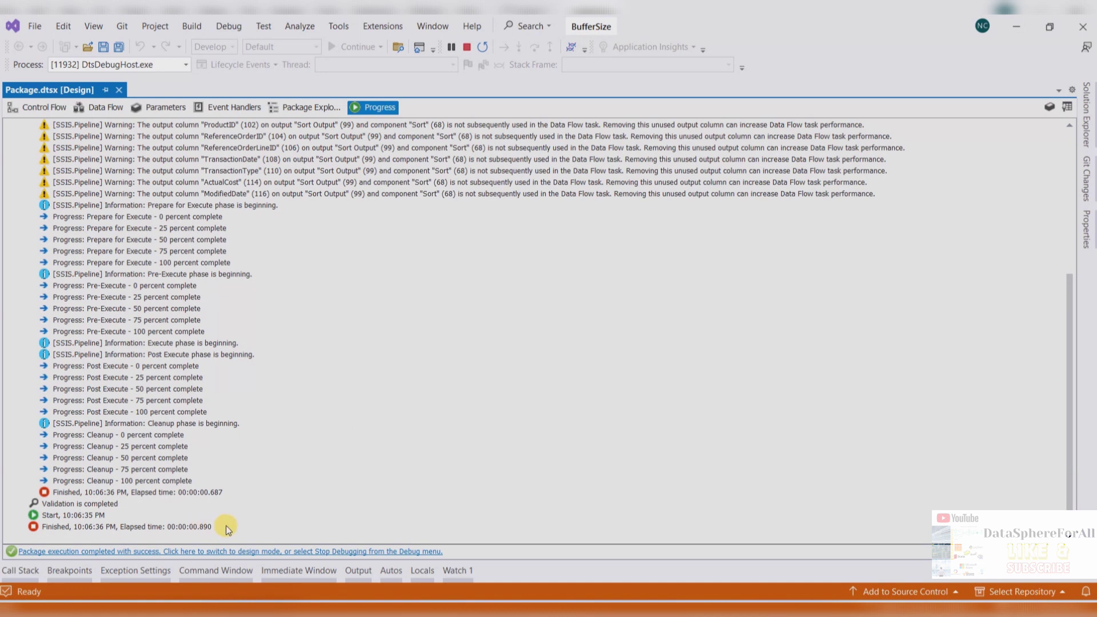
pyautogui.moveTo(692, 615)
# Step: Switch to the Excel workbook and record the latest run time, .890, in G20 of the BufferSize sheet
pyautogui.click(588, 600)
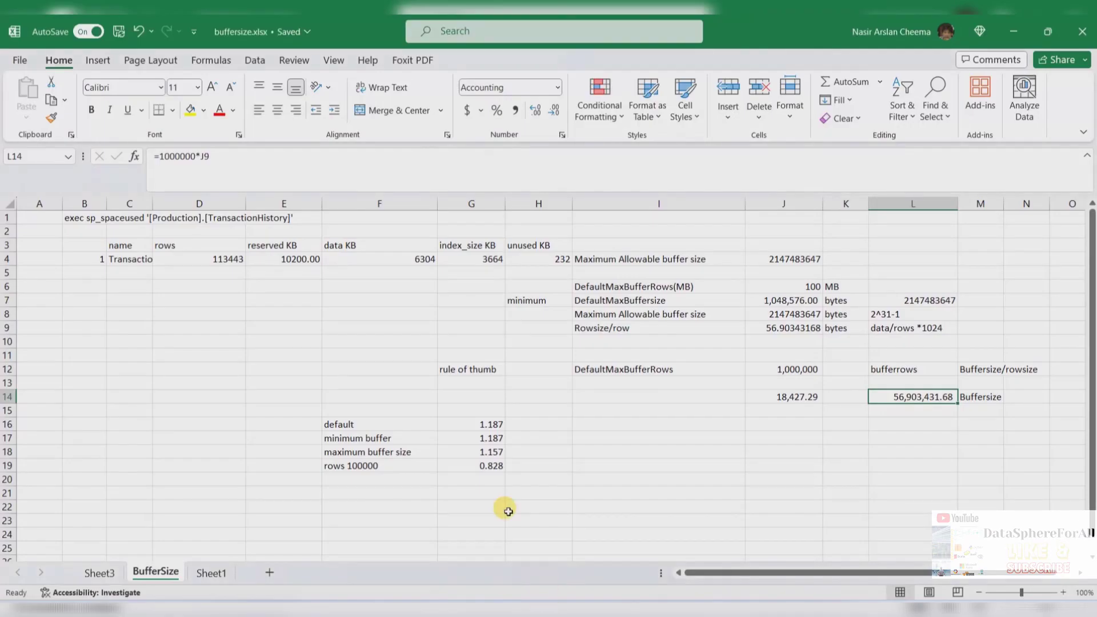
pyautogui.click(464, 483)
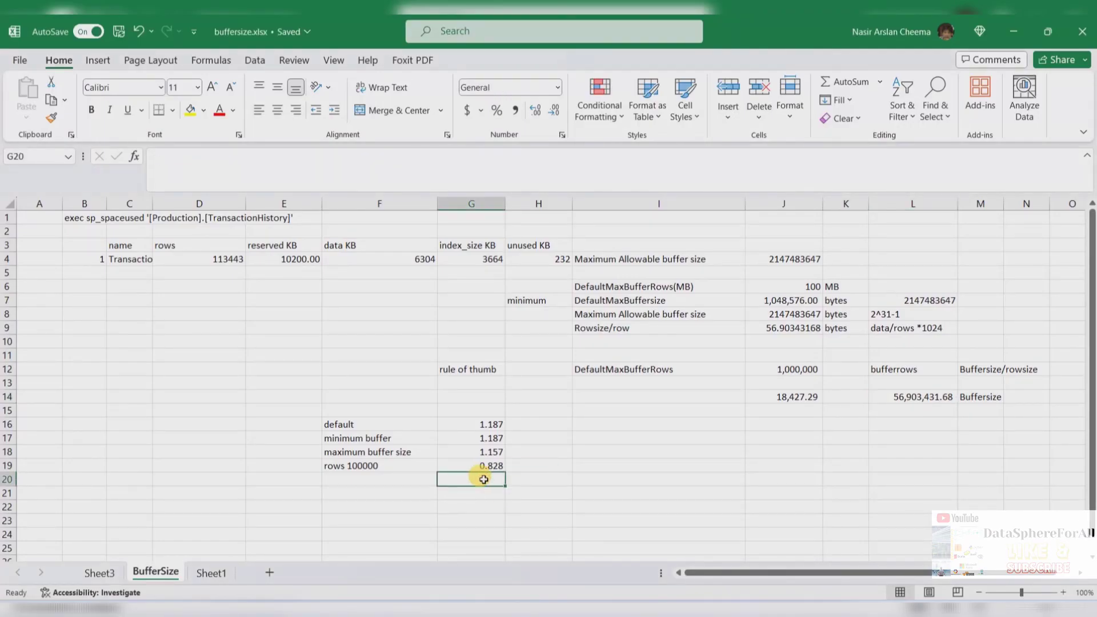
pyautogui.write('.890')
pyautogui.hotkey('ctrl', 'Return')
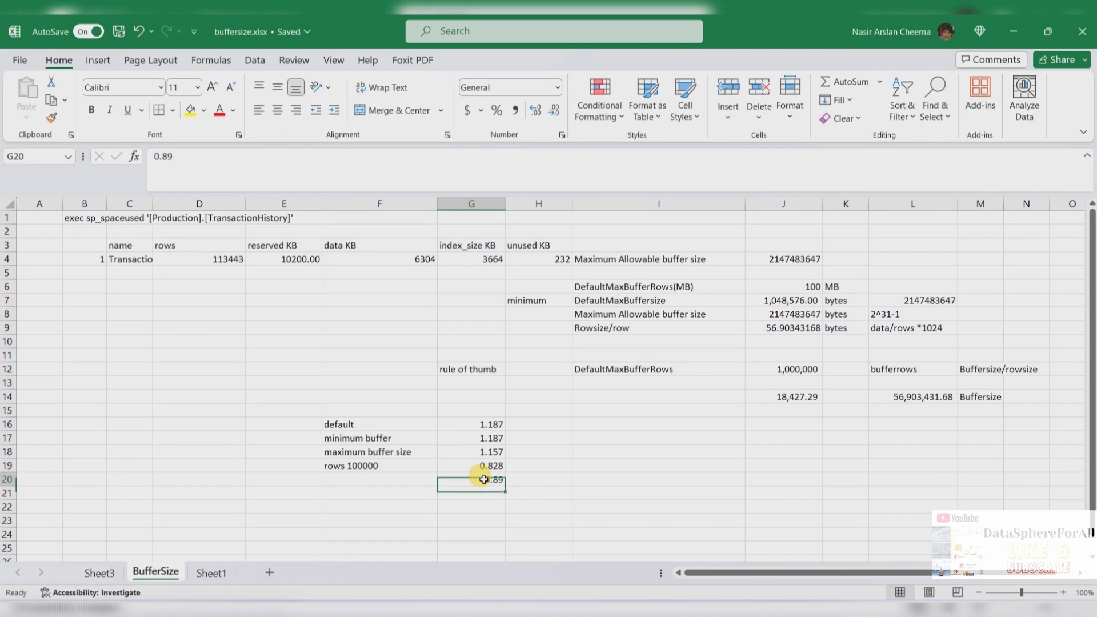
pyautogui.press('Left')
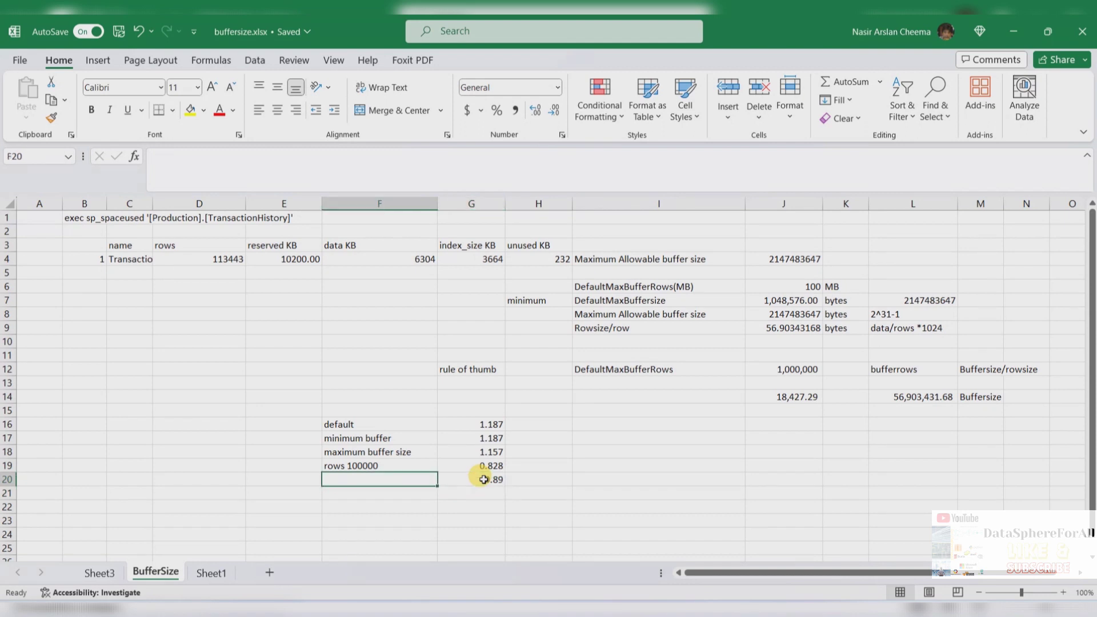
pyautogui.moveTo(403, 486); pyautogui.dragTo(496, 483)
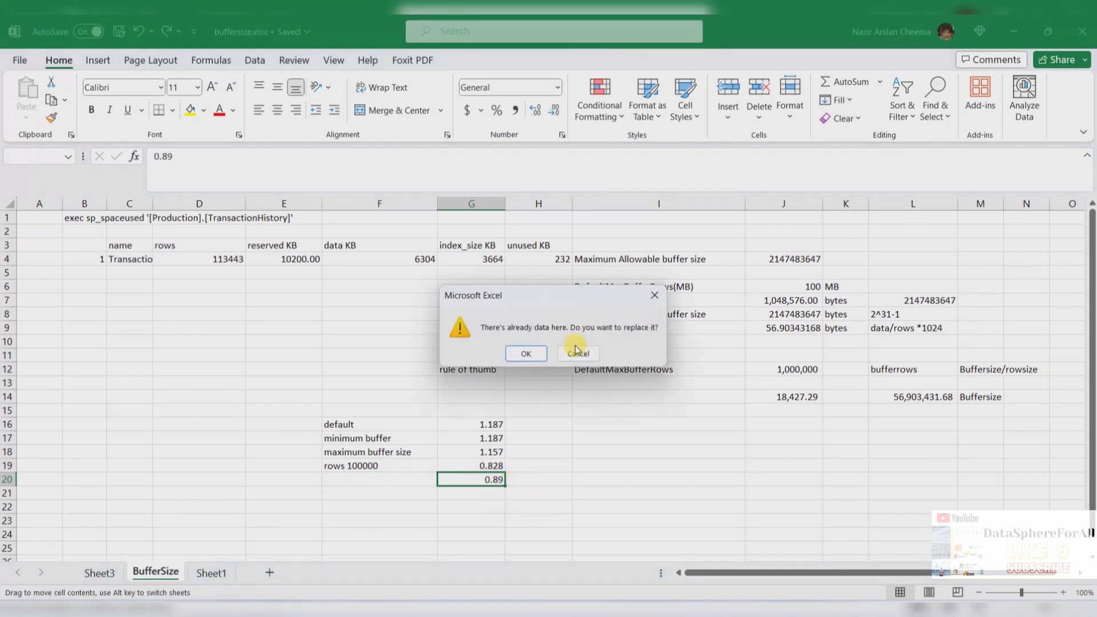
pyautogui.click(576, 351)
pyautogui.click(553, 466)
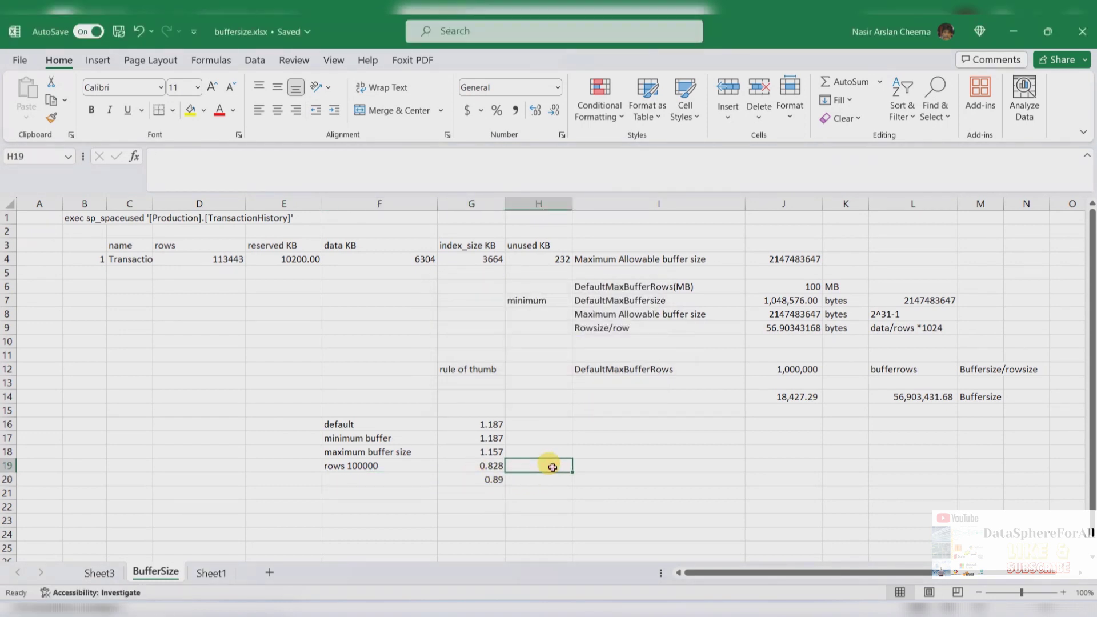
# Step: Compare the run time recorded for rows 100000 in row 19 with the latest run time in row 20
pyautogui.click(451, 479)
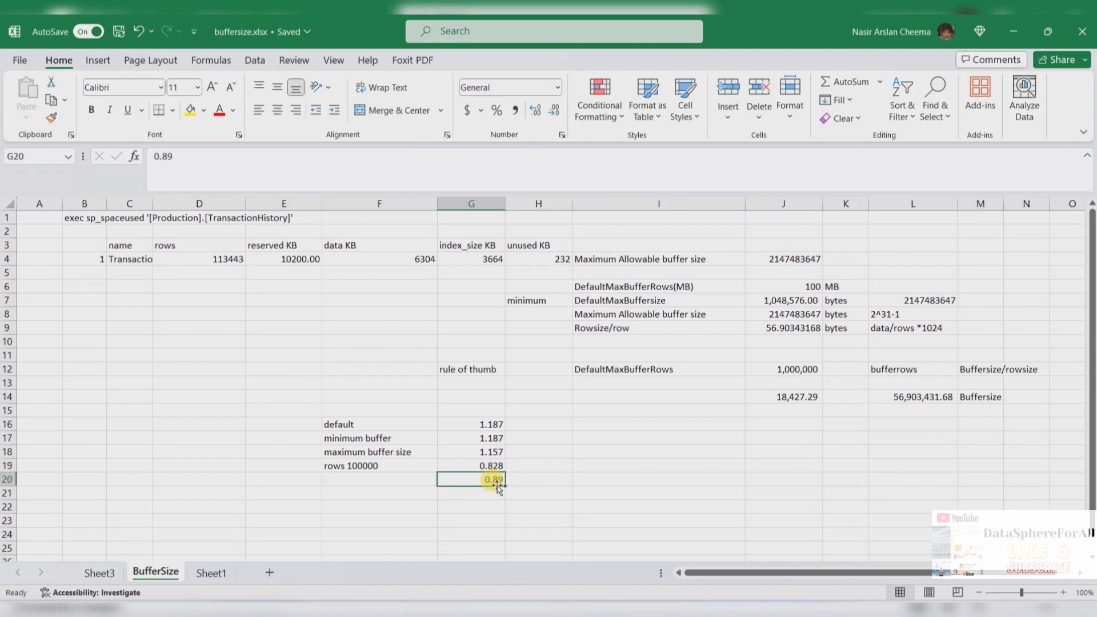
pyautogui.moveTo(394, 478); pyautogui.dragTo(492, 476)
pyautogui.click(517, 452)
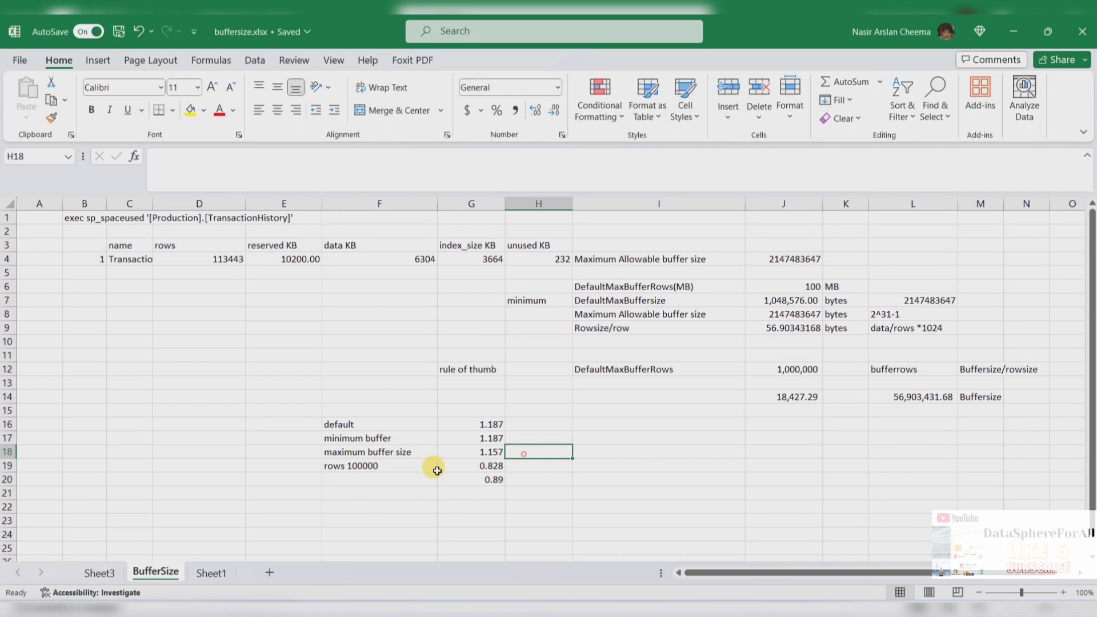
pyautogui.click(381, 466)
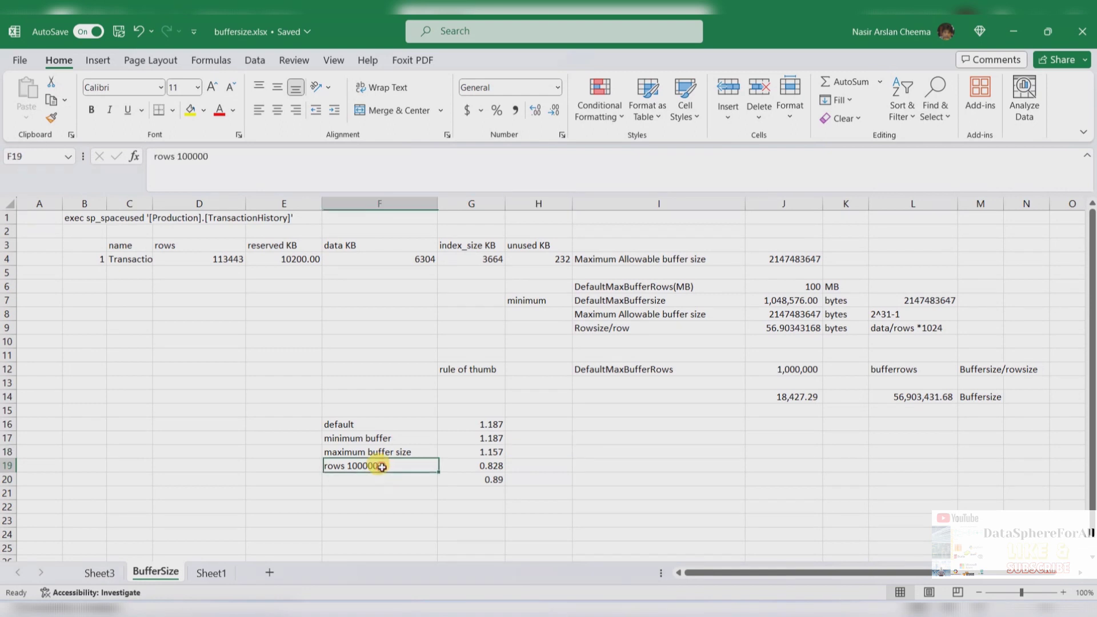
pyautogui.click(493, 464)
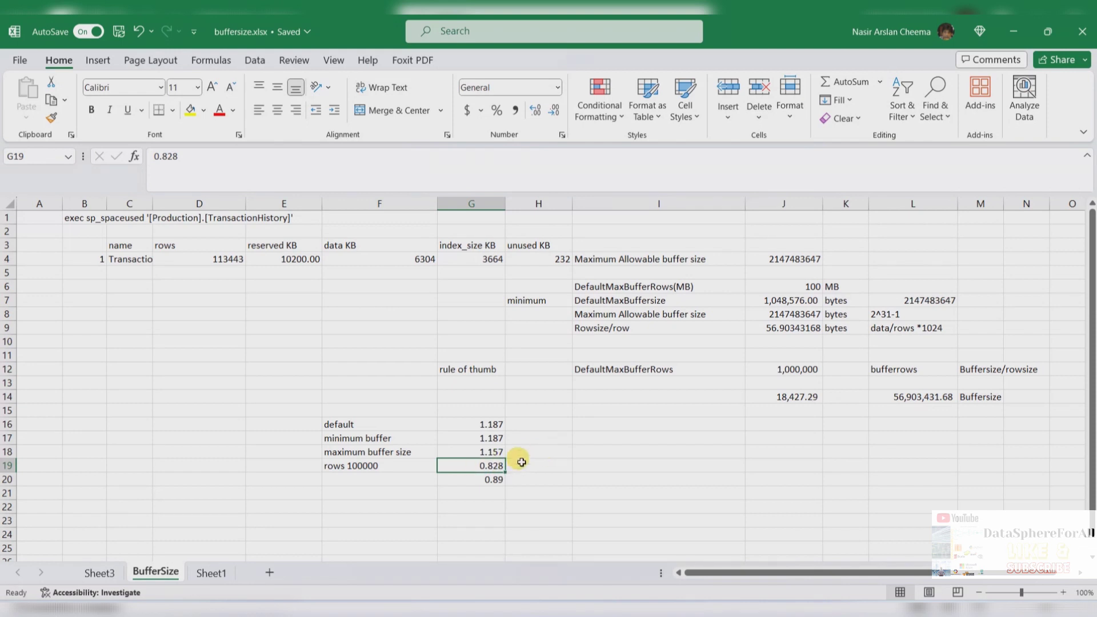
pyautogui.click(487, 479)
pyautogui.moveTo(400, 479); pyautogui.dragTo(489, 480)
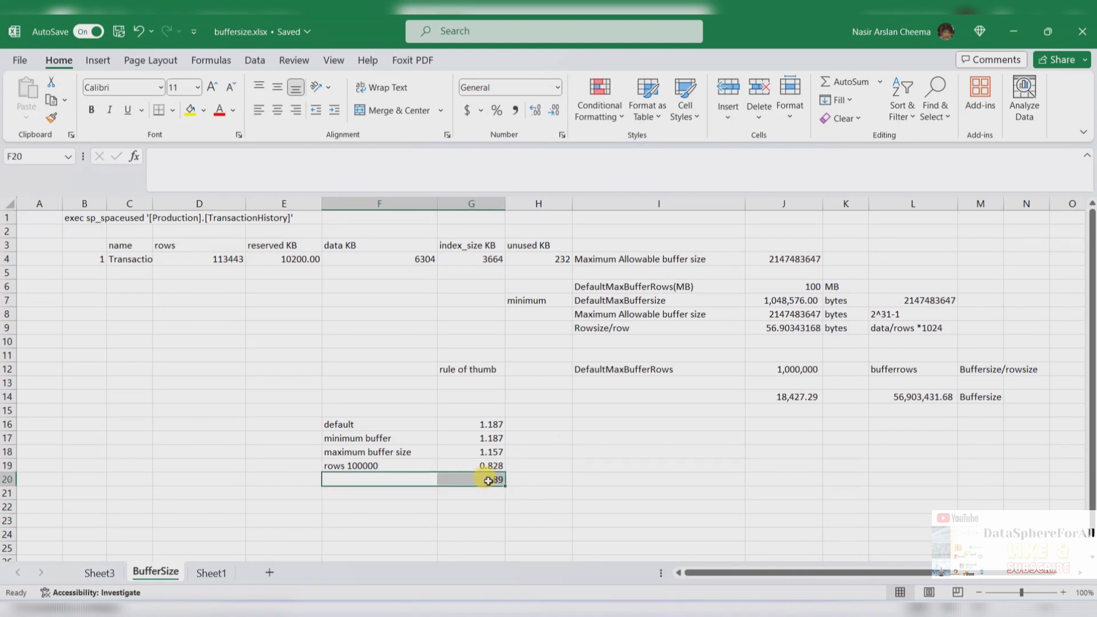
pyautogui.click(385, 465)
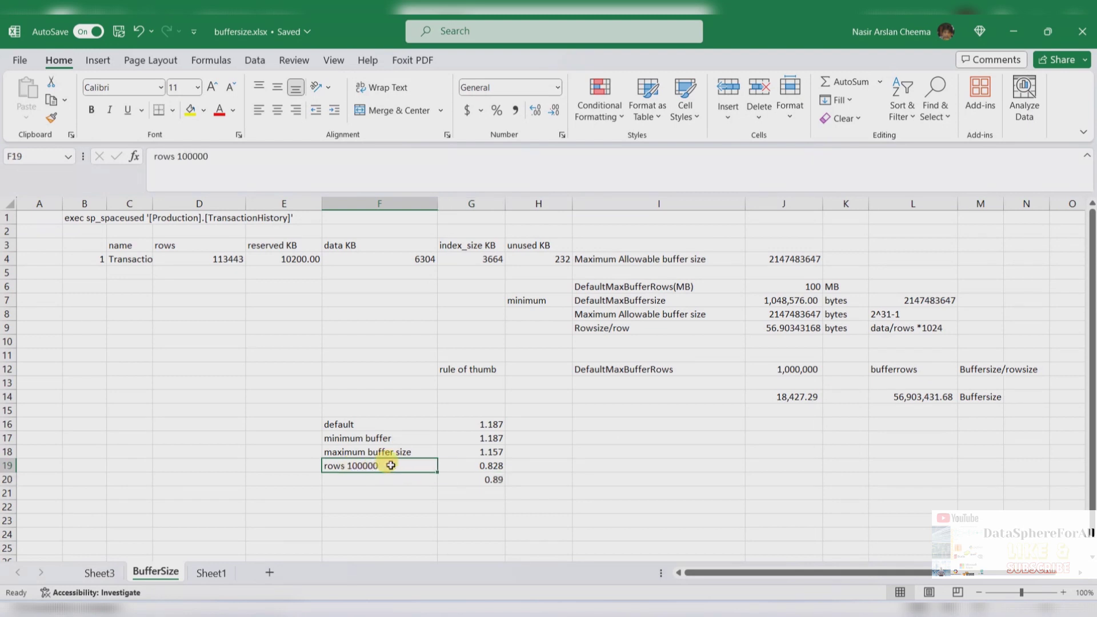
pyautogui.click(500, 465)
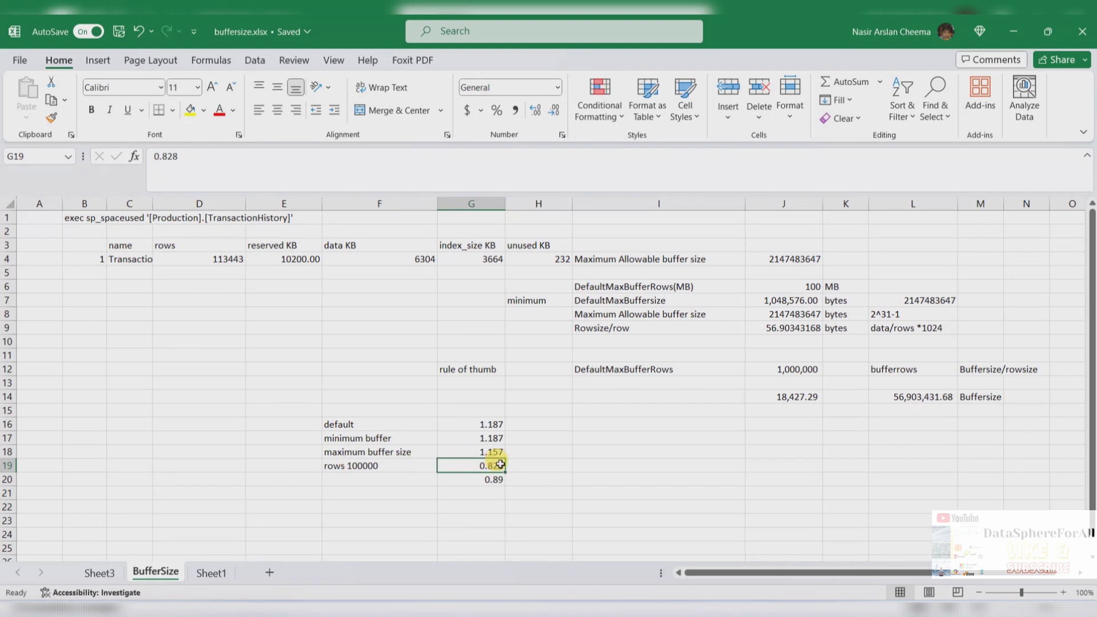
pyautogui.click(423, 465)
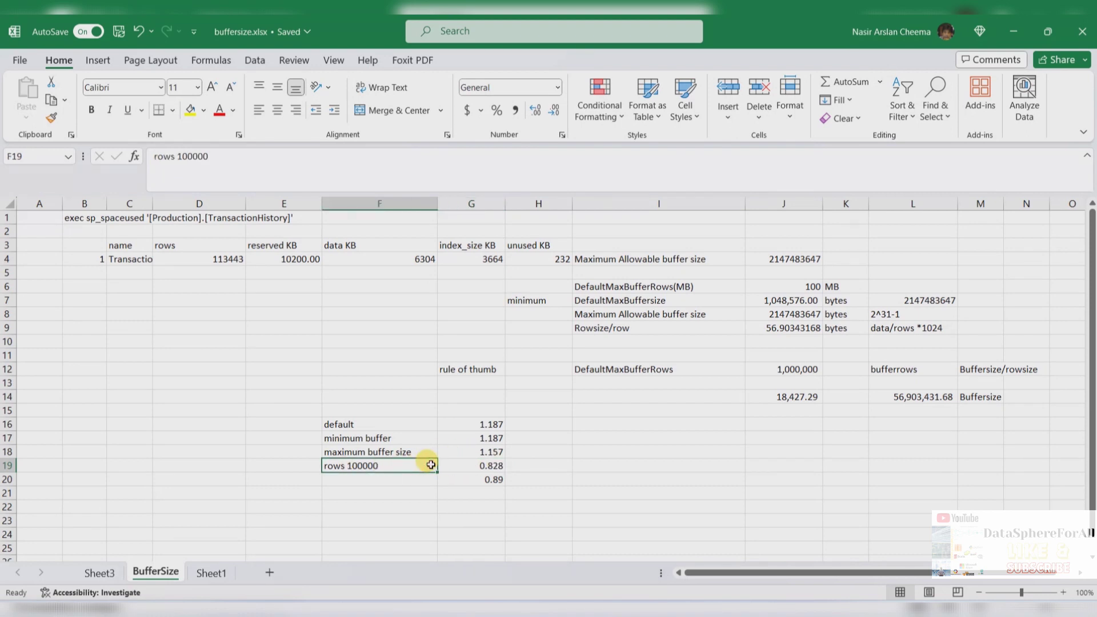
pyautogui.moveTo(430, 465); pyautogui.dragTo(480, 466)
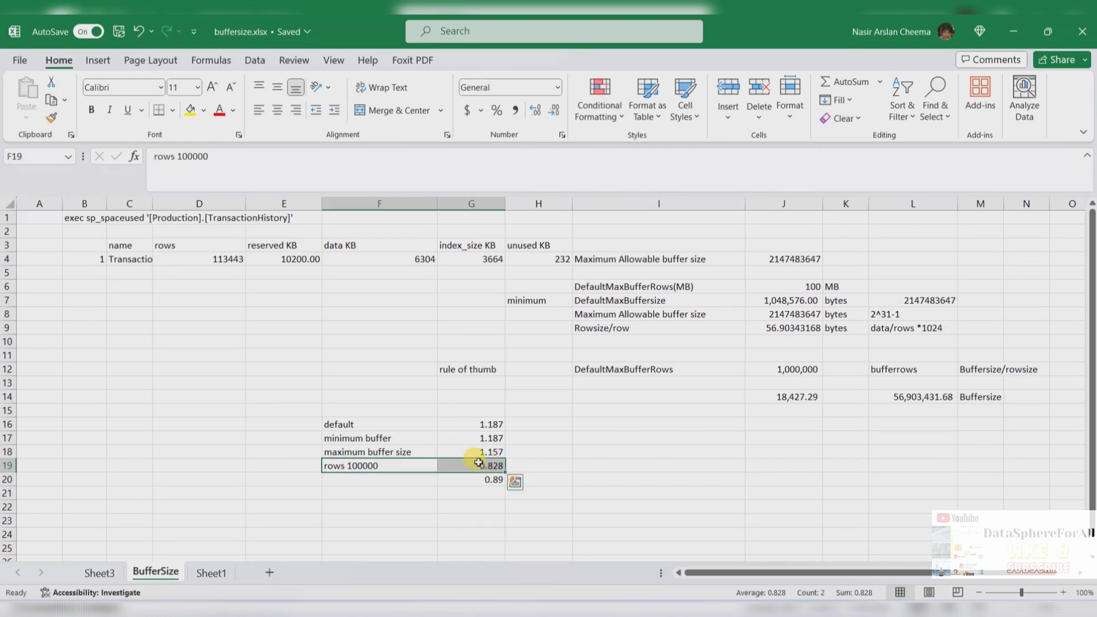
pyautogui.click(831, 436)
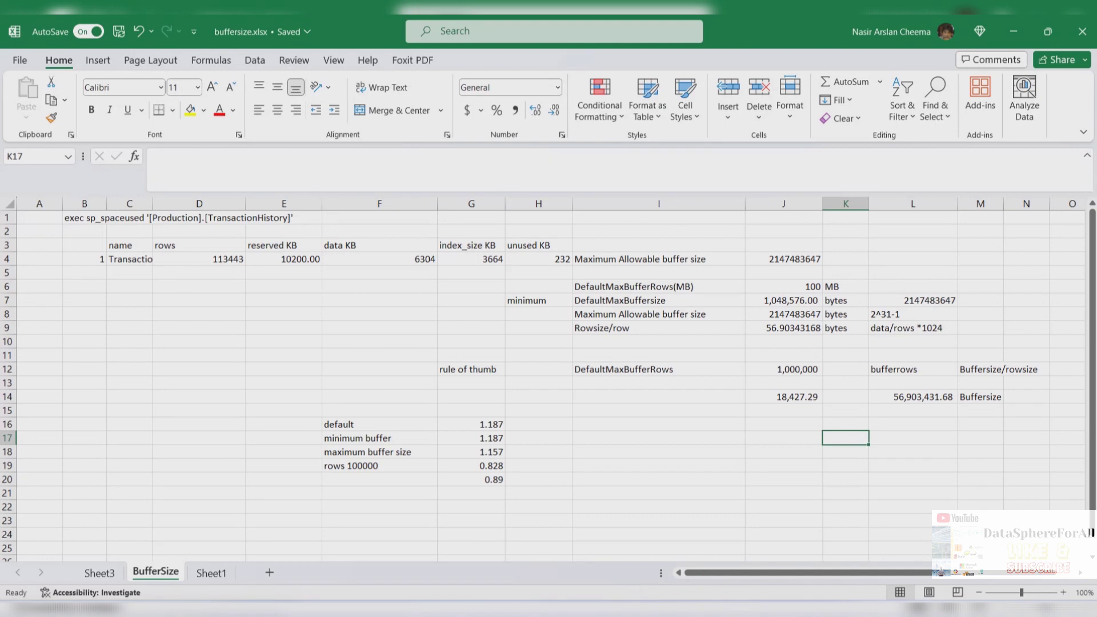
pyautogui.click(673, 424)
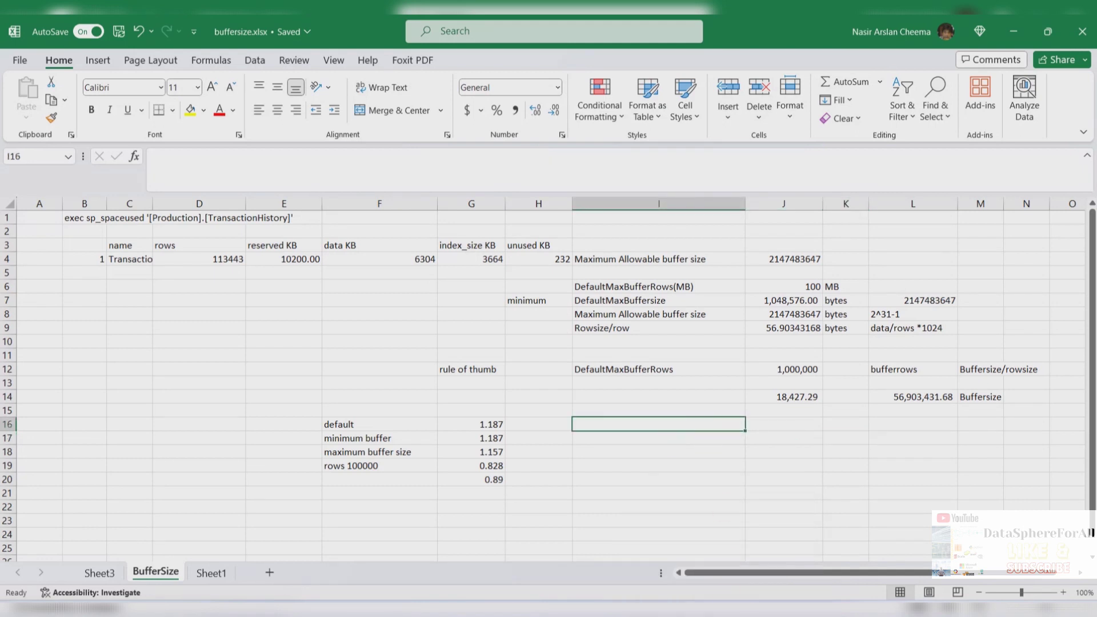
# Step: Switch to Visual Studio, stop debugging the package, and display the data flow design
pyautogui.hotkey('alt', 'Tab')
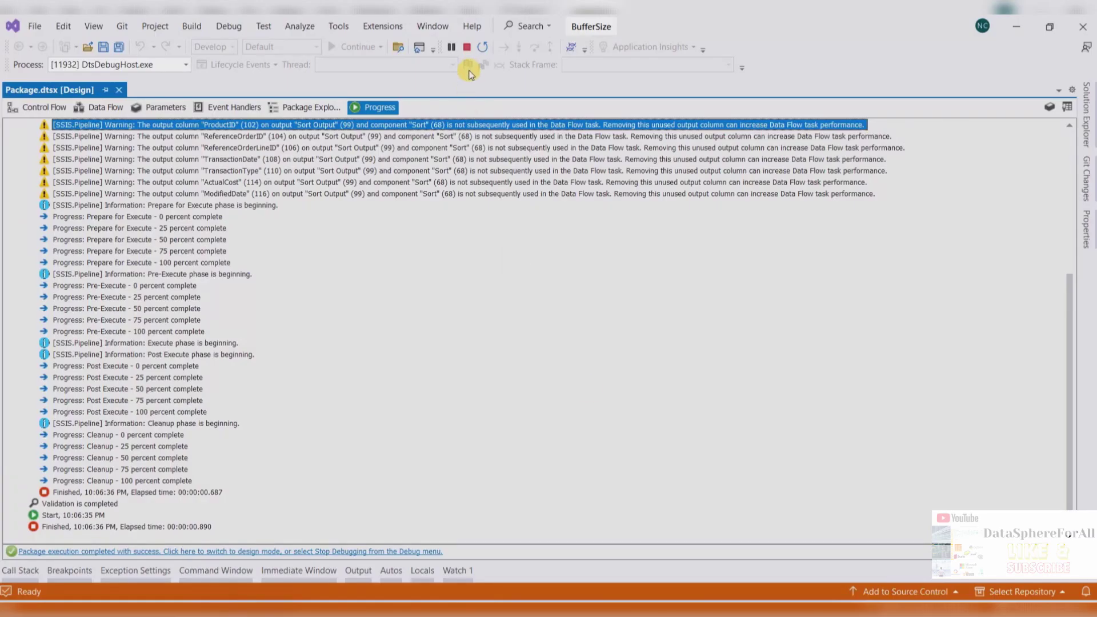
pyautogui.click(466, 47)
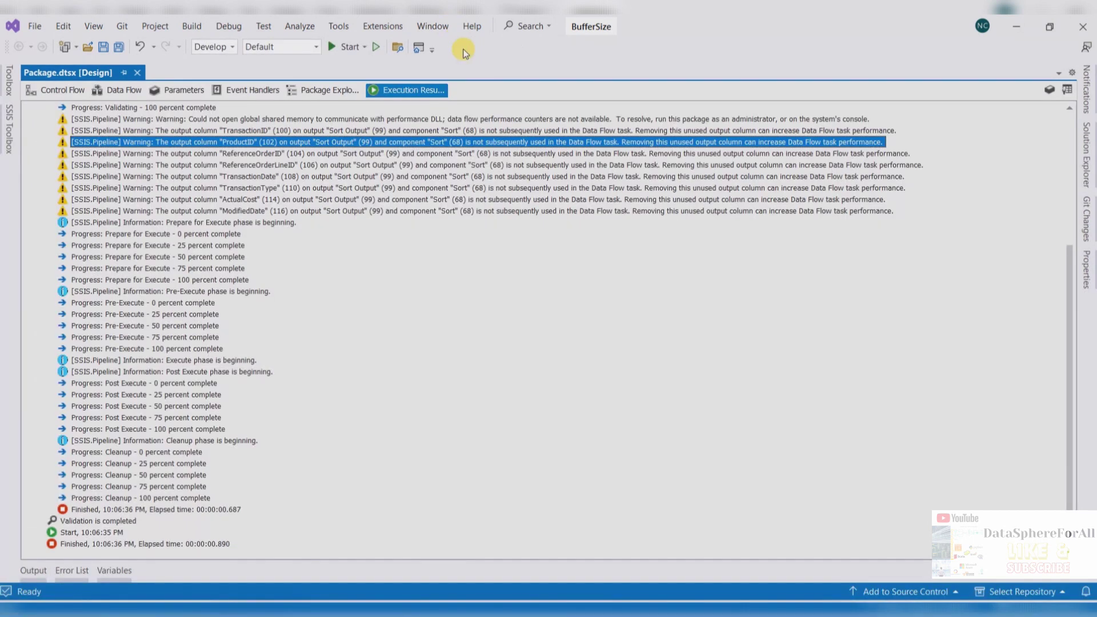
pyautogui.click(123, 91)
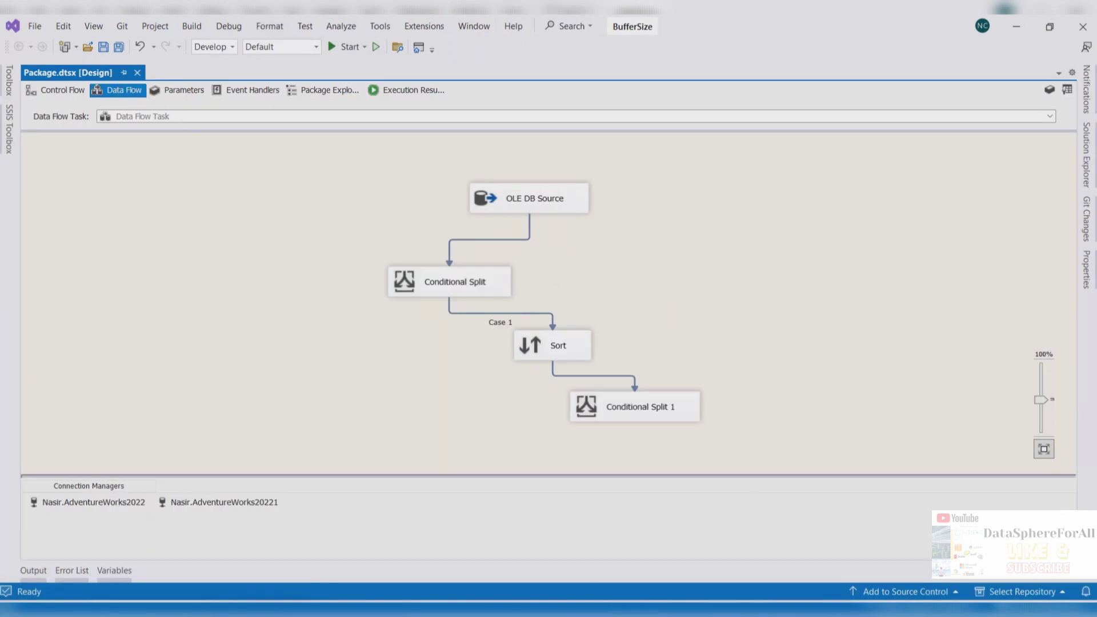
# Step: Return to Excel and review the run times in G16:G20, the buffer size formula in L14 and the DefaultMaxBufferRows value in J12
pyautogui.hotkey('alt', 'Tab')
pyautogui.moveTo(484, 424); pyautogui.dragTo(485, 481)
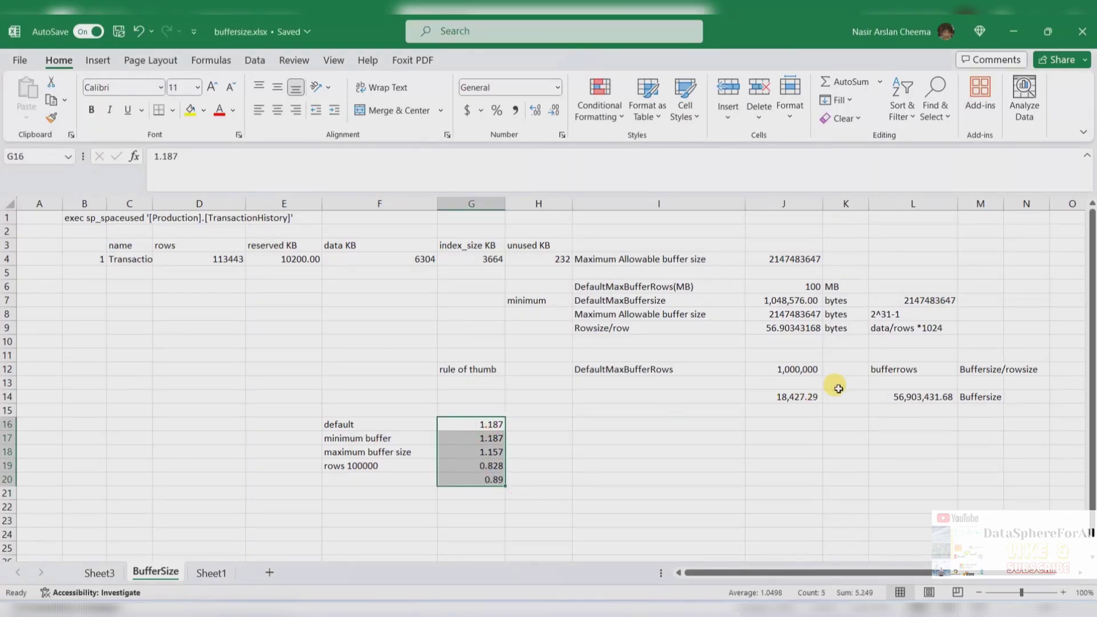
pyautogui.click(910, 396)
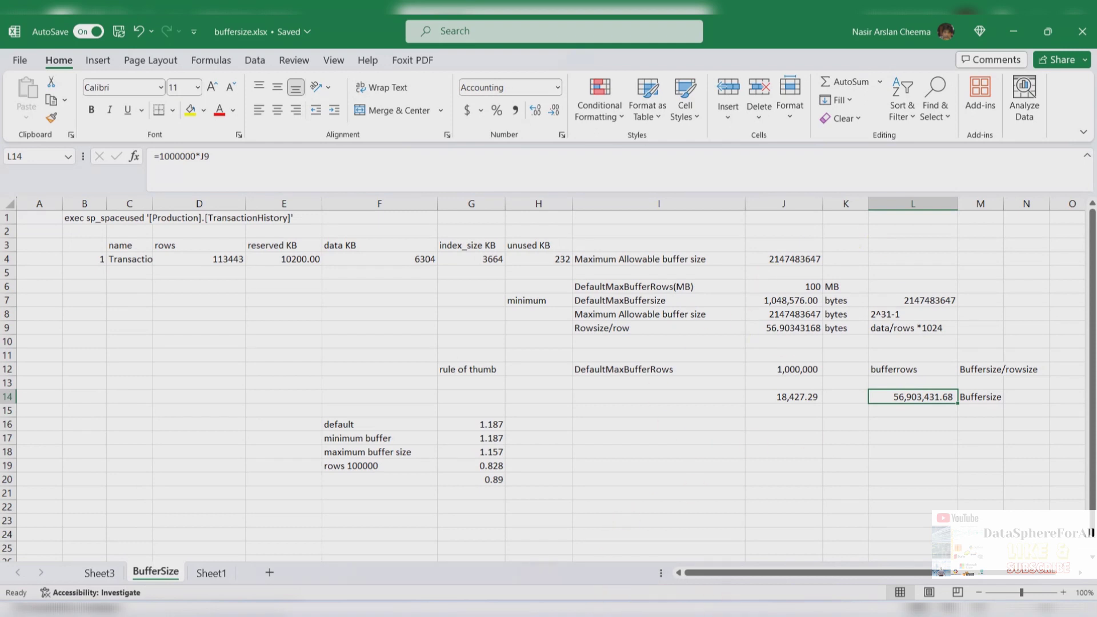
pyautogui.click(737, 605)
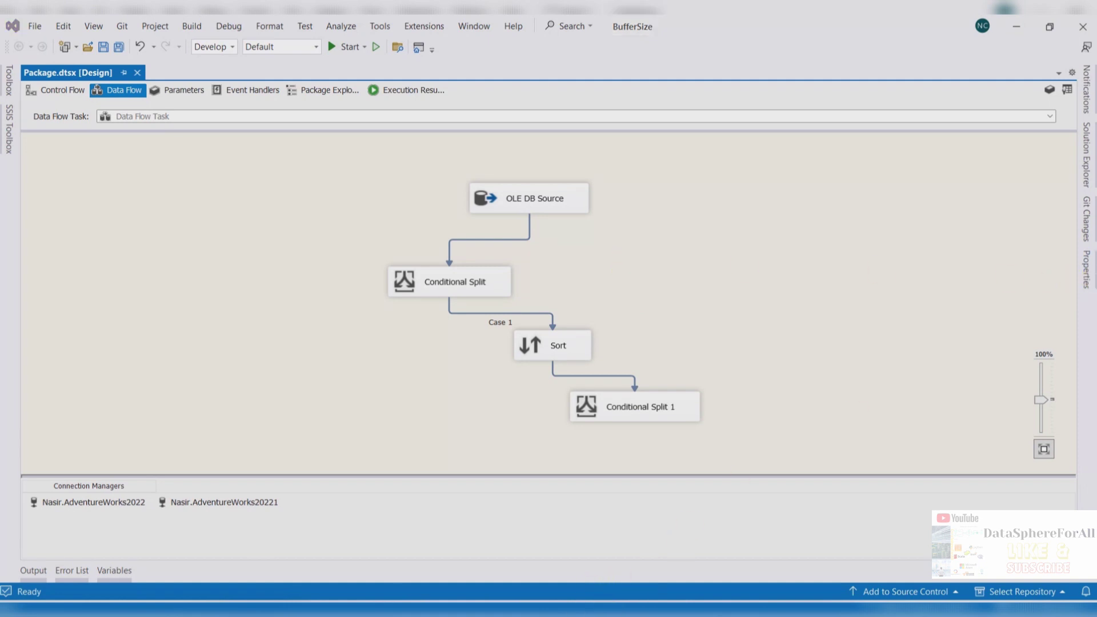
pyautogui.click(737, 606)
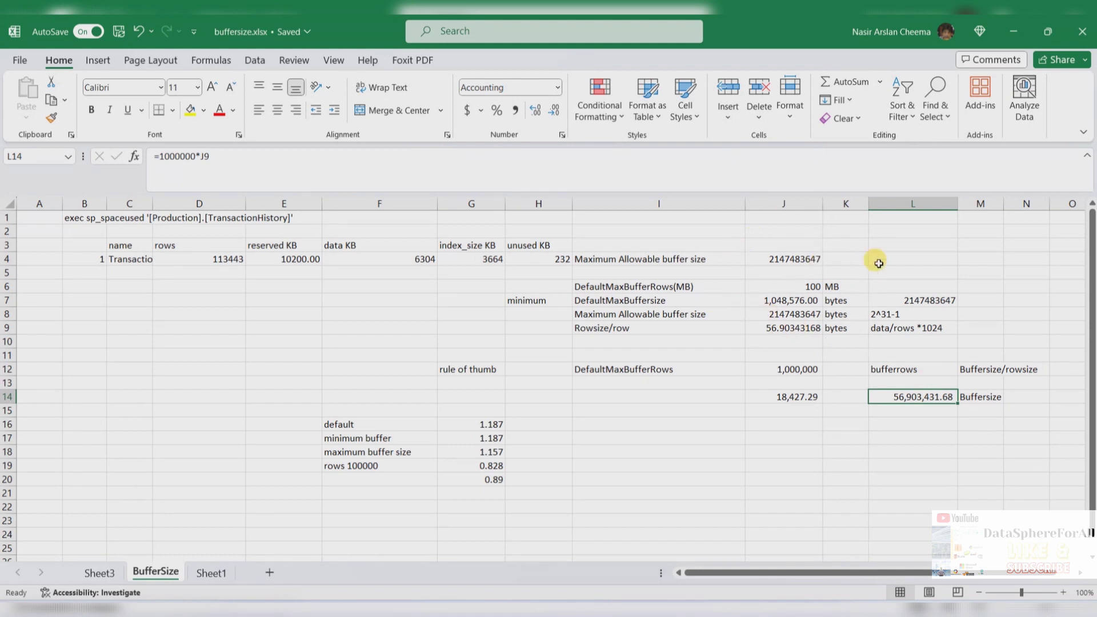
pyautogui.click(863, 369)
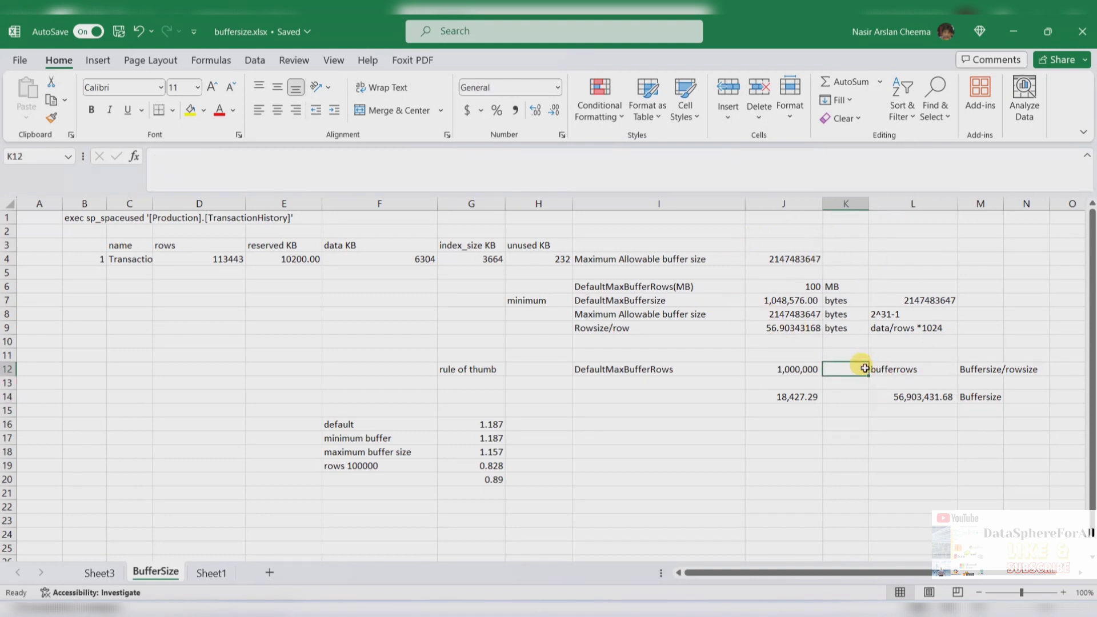
pyautogui.click(917, 397)
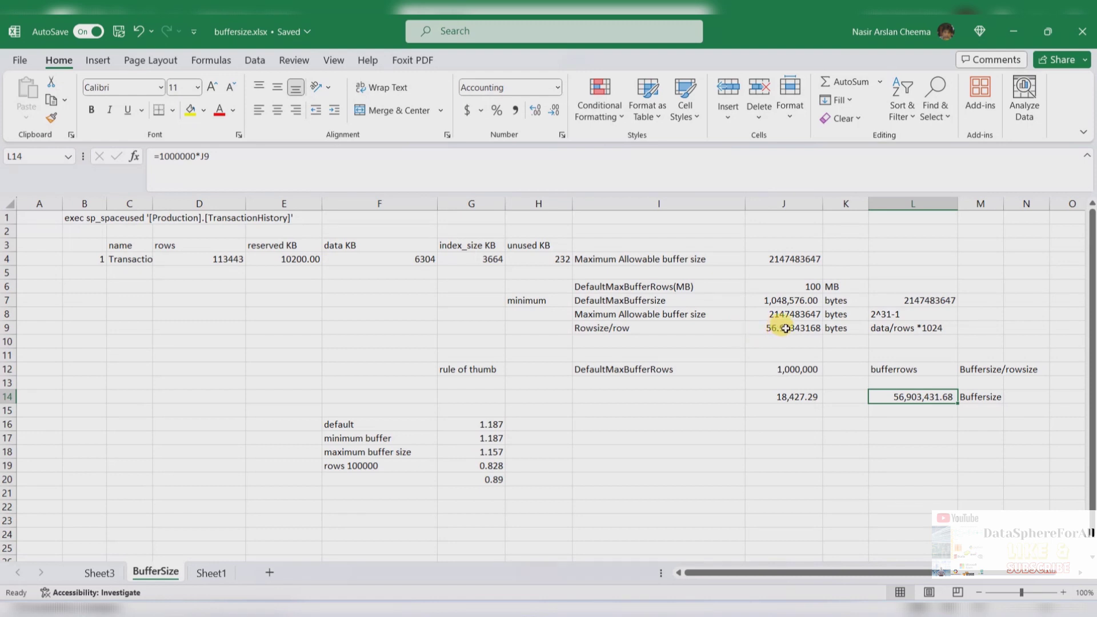
pyautogui.click(764, 372)
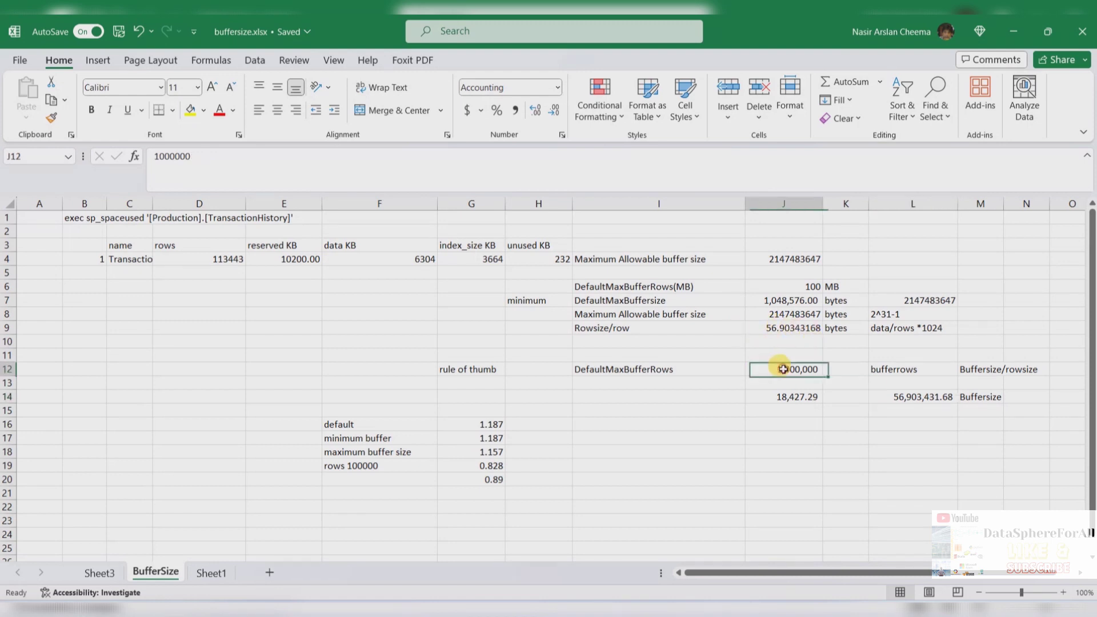
pyautogui.doubleClick(166, 157)
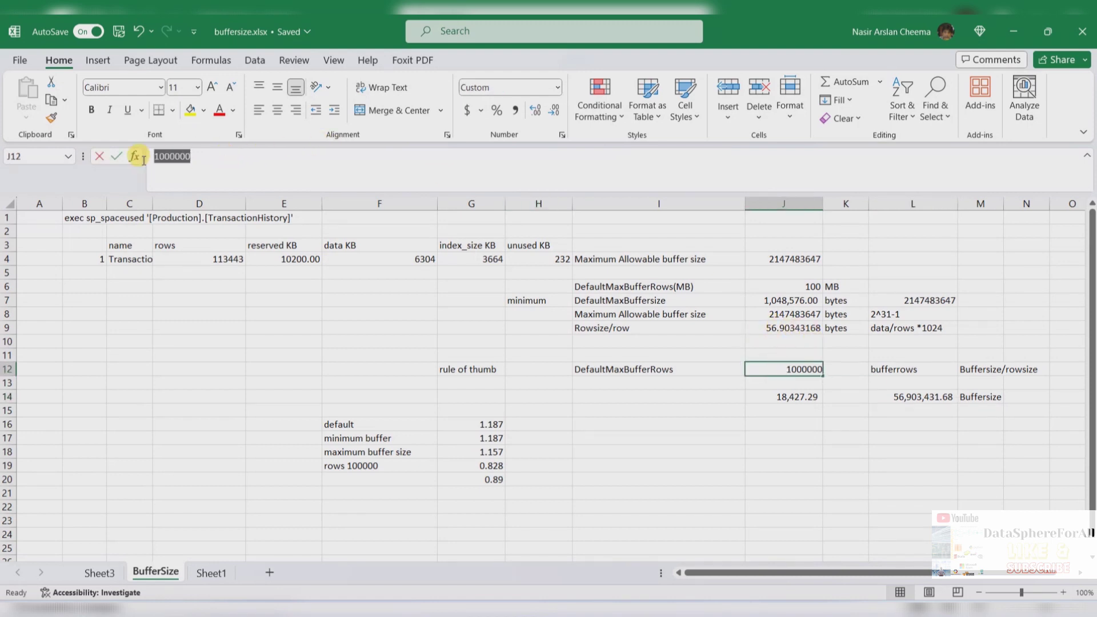
pyautogui.click(790, 456)
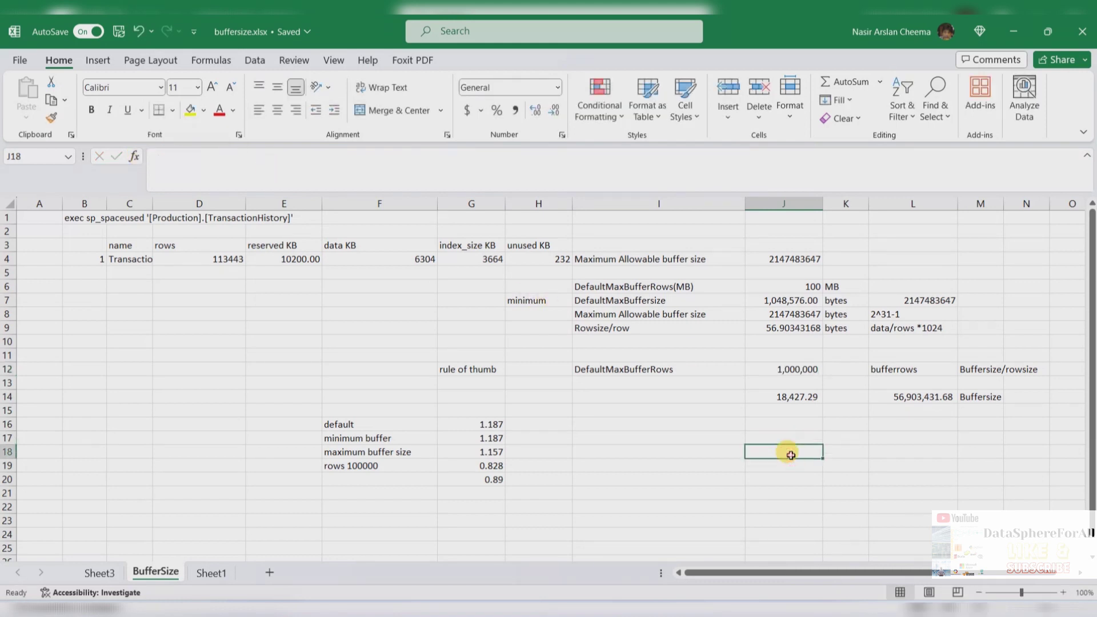
# Step: Calculate the buffer rows in J16 with the formula =J7/J9, dividing the default buffer size by the row size
pyautogui.click(778, 420)
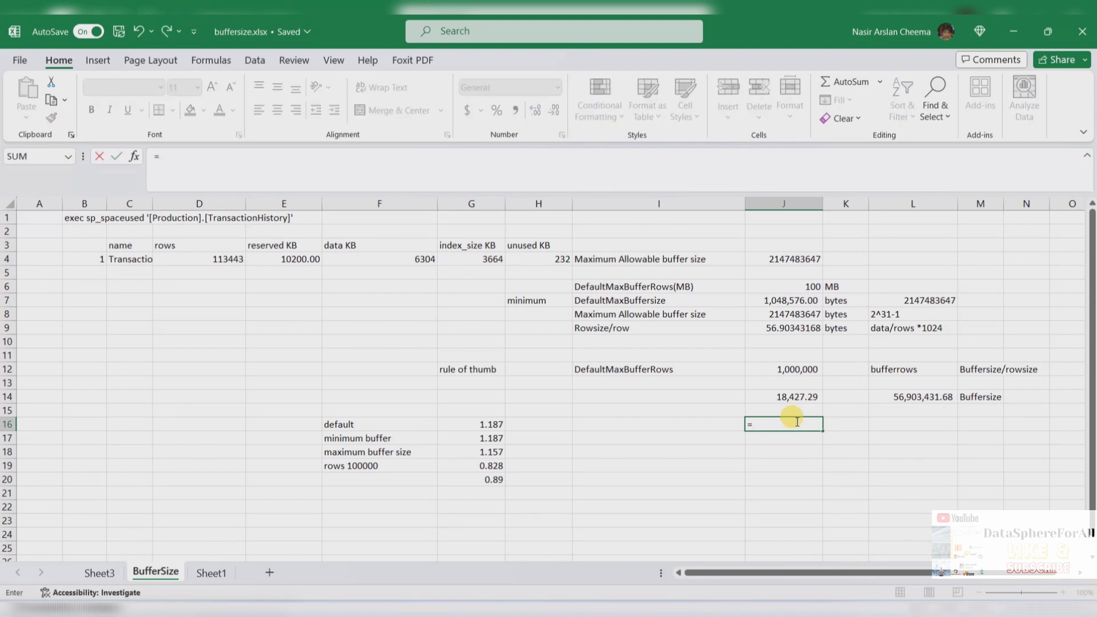
pyautogui.click(766, 300)
pyautogui.write('/')
pyautogui.click(783, 329)
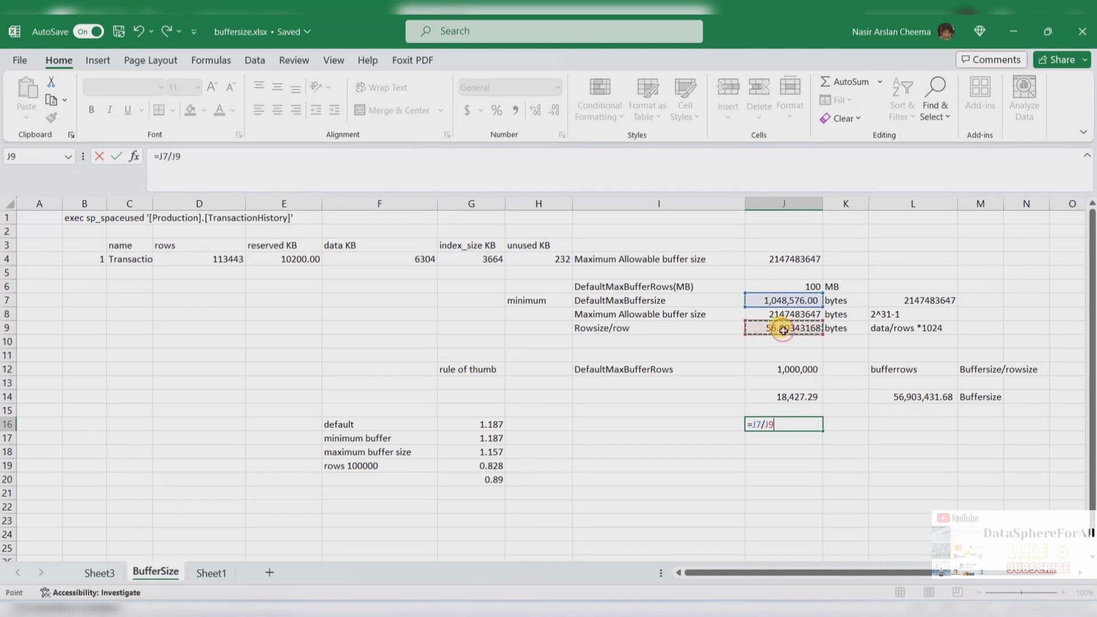
pyautogui.press('Return')
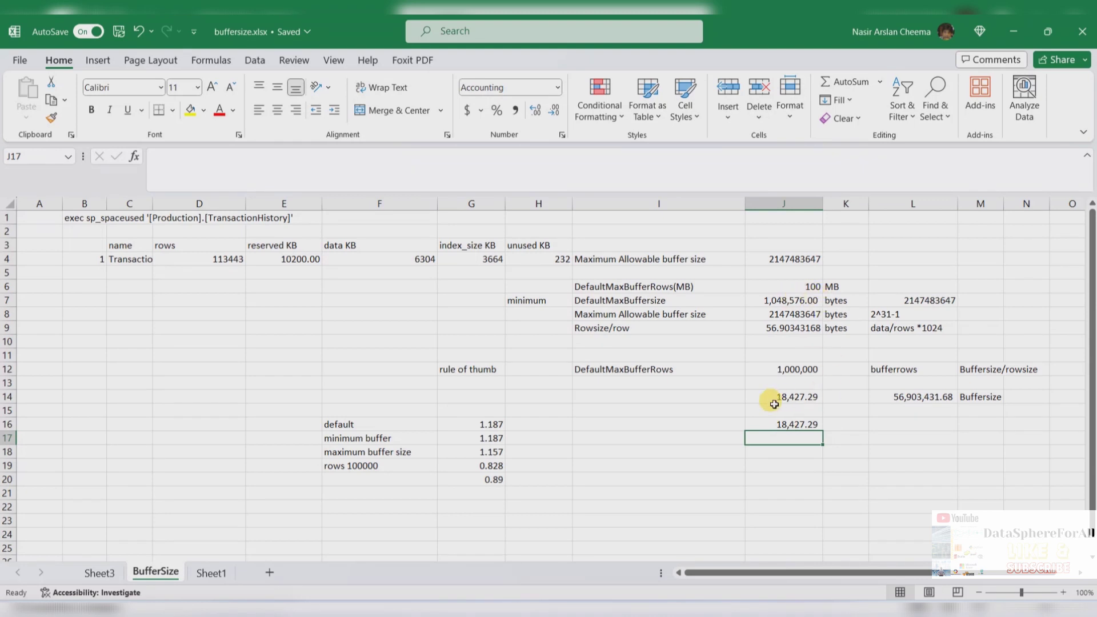
# Step: Replace the J7 reference in J16's formula with the 100 MB buffer size in bytes, keeping the division by J9
pyautogui.click(794, 421)
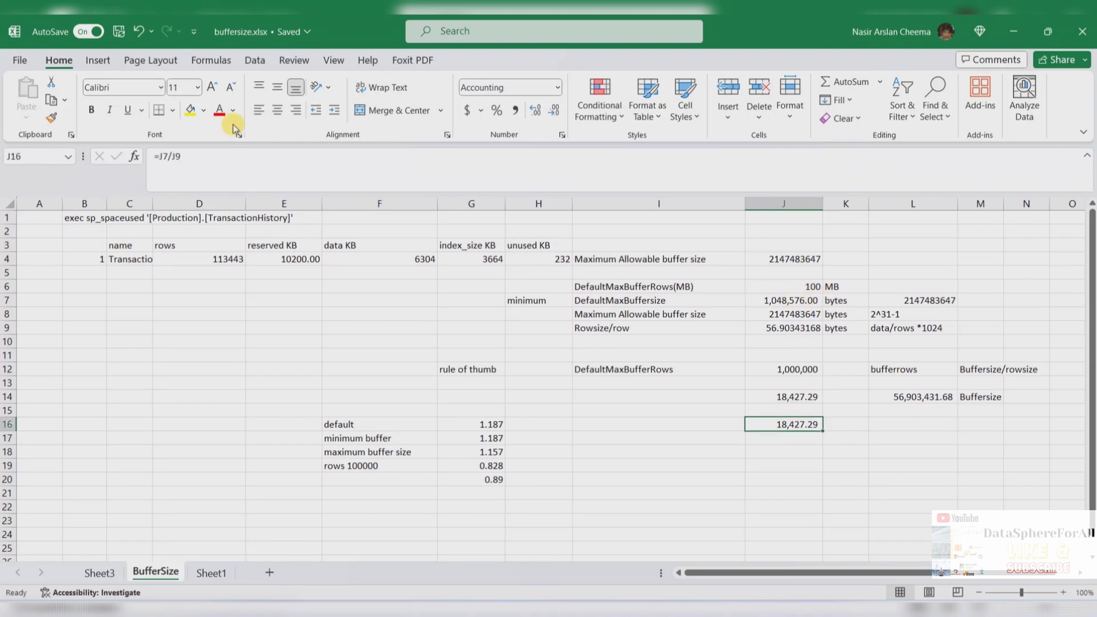
pyautogui.click(168, 155)
pyautogui.press('BackSpace')
pyautogui.press('BackSpace')
pyautogui.write('10485760')
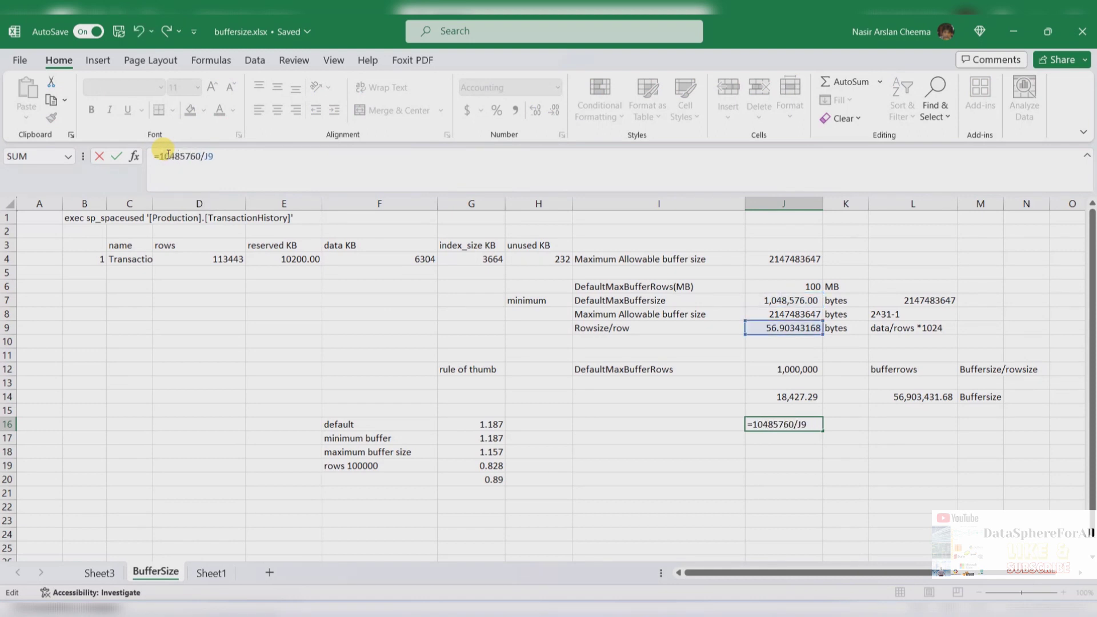
pyautogui.press('Return')
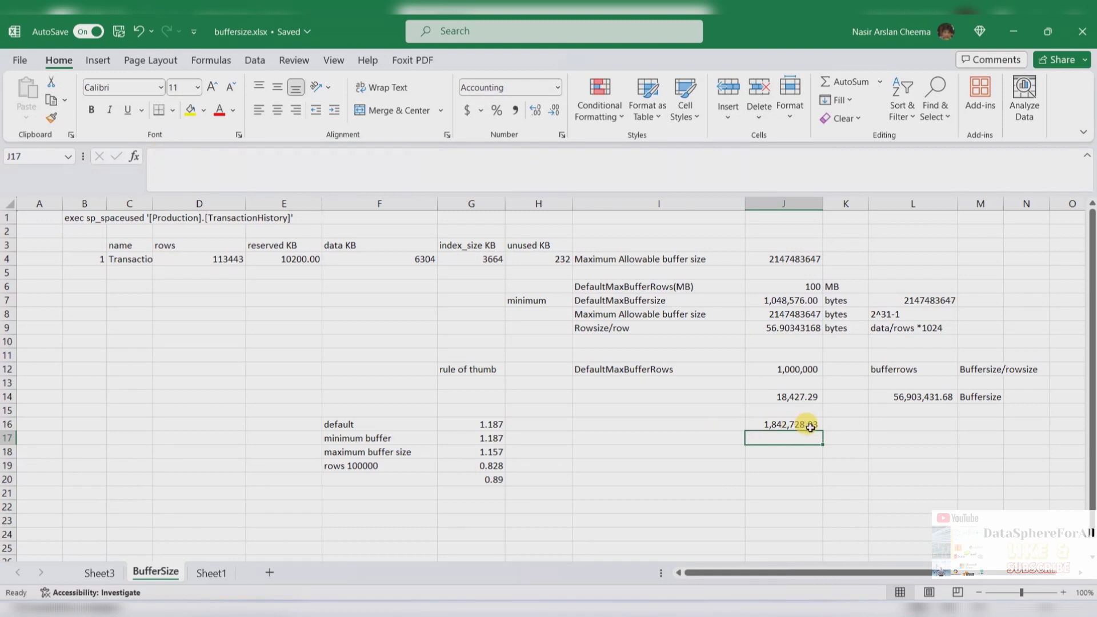
# Step: Switch to Visual Studio and set the Data Flow Task's DefaultBufferMaxRows property to 1842729
pyautogui.click(724, 609)
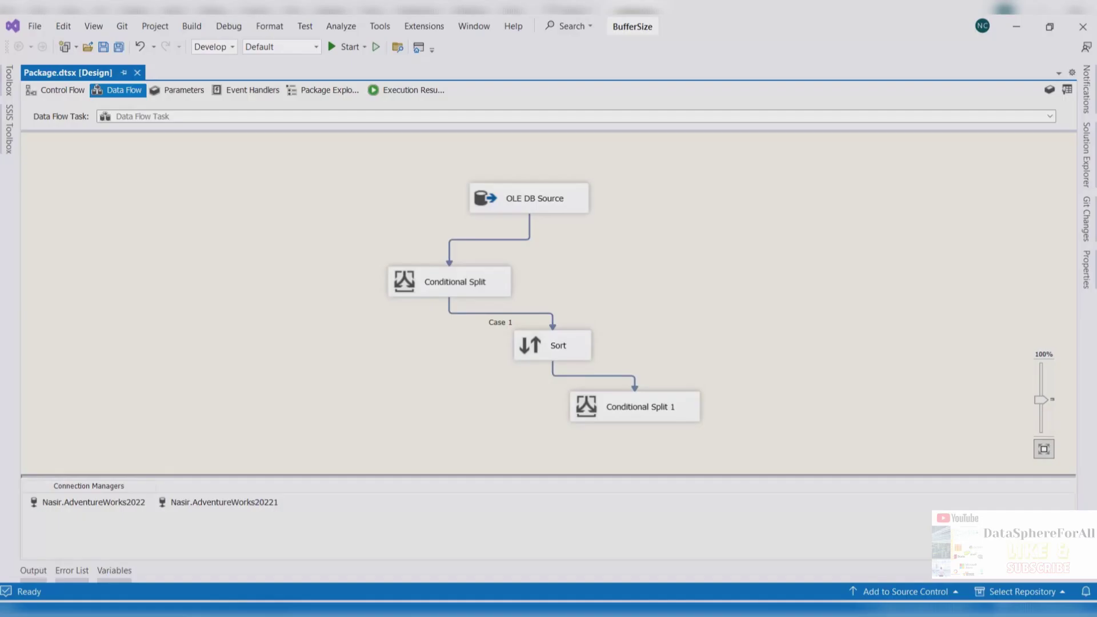
pyautogui.click(1087, 269)
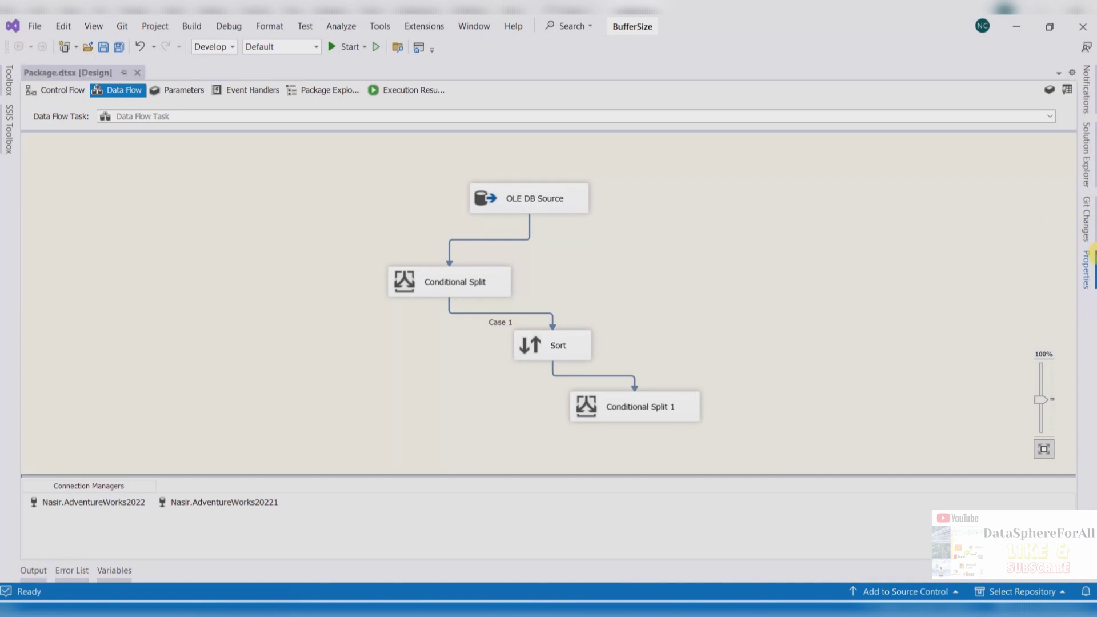
pyautogui.click(660, 171)
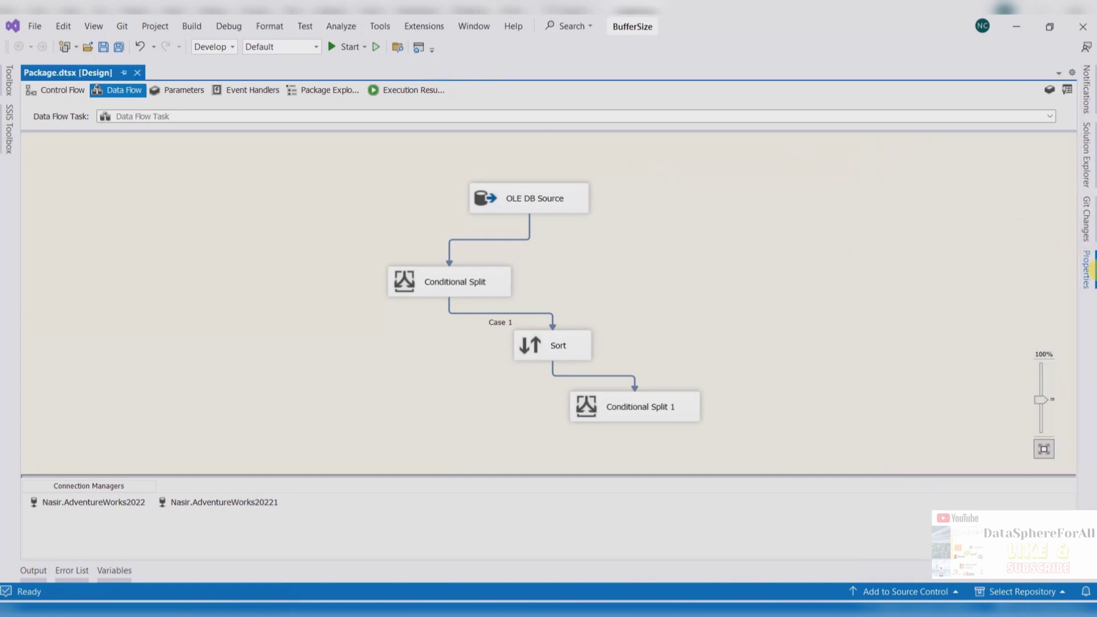
pyautogui.click(1087, 269)
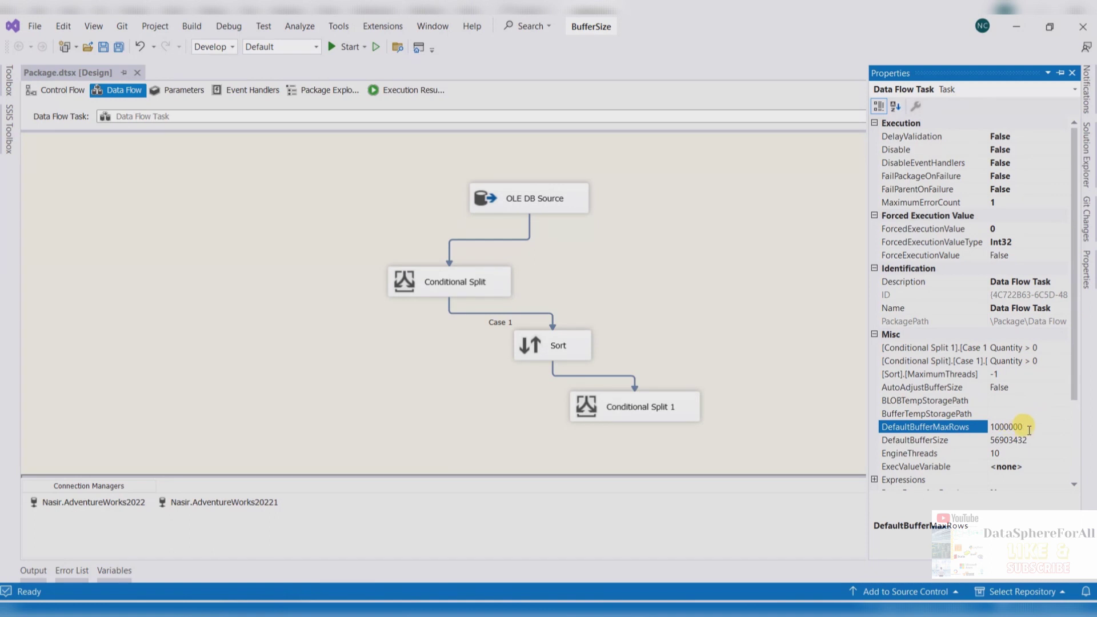
pyautogui.moveTo(1031, 429); pyautogui.dragTo(986, 427)
pyautogui.hotkey('alt', 'Tab')
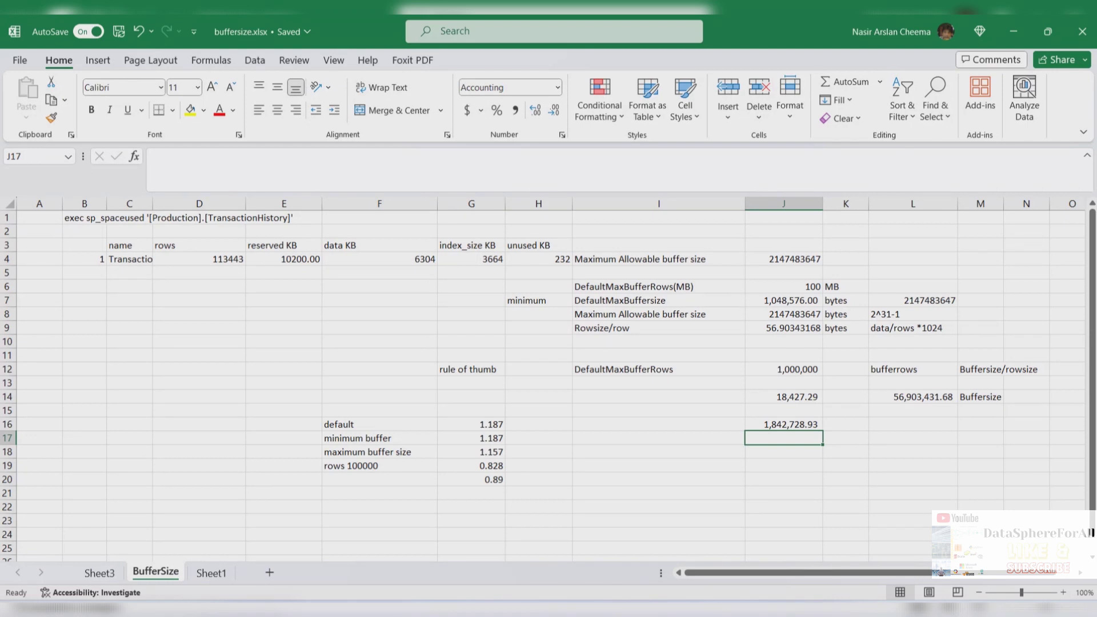
pyautogui.hotkey('alt', 'Tab')
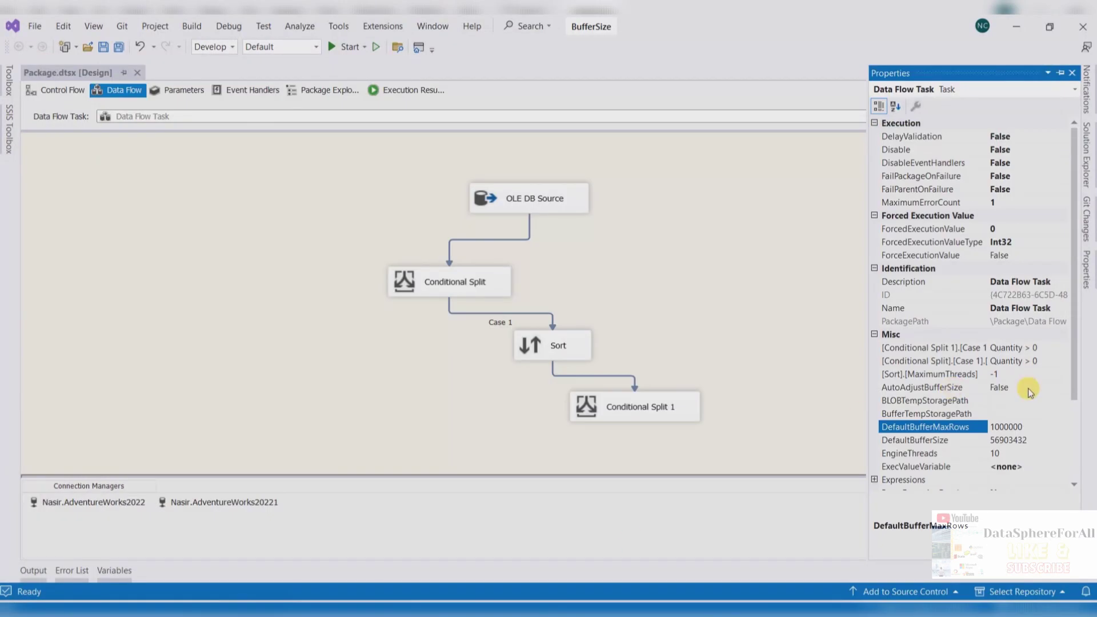
pyautogui.press('BackSpace')
pyautogui.press('BackSpace')
pyautogui.press('BackSpace')
pyautogui.press('BackSpace')
pyautogui.press('BackSpace')
pyautogui.press('BackSpace')
pyautogui.press('BackSpace')
pyautogui.write('1842')
# Step: Set the Data Flow Task's DefaultBufferSize property to 104857600
pyautogui.click(1037, 440)
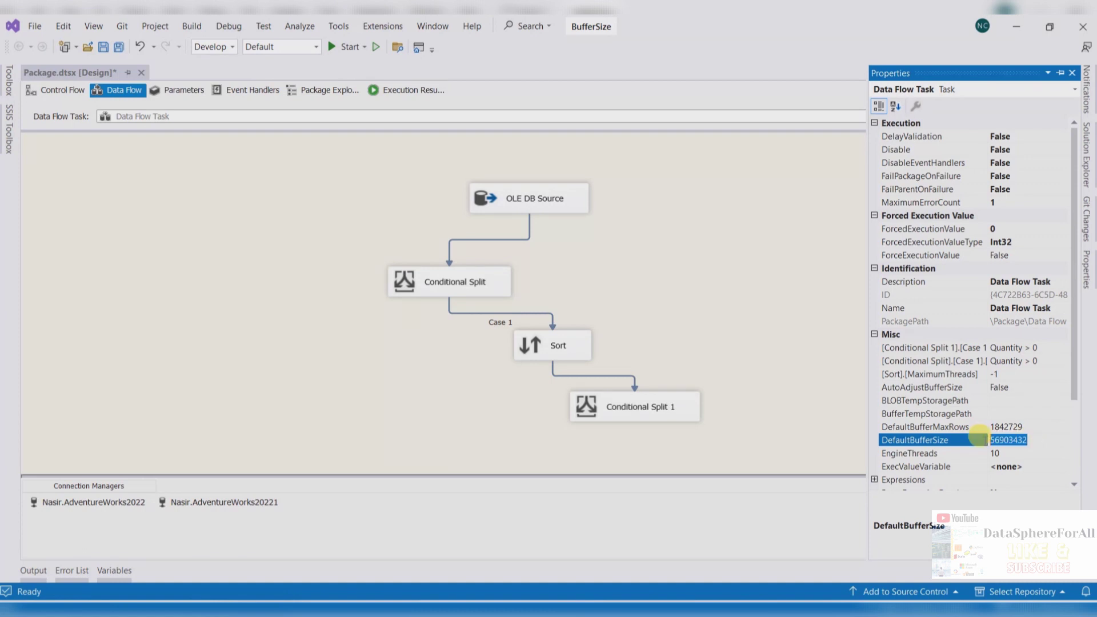
pyautogui.click(612, 606)
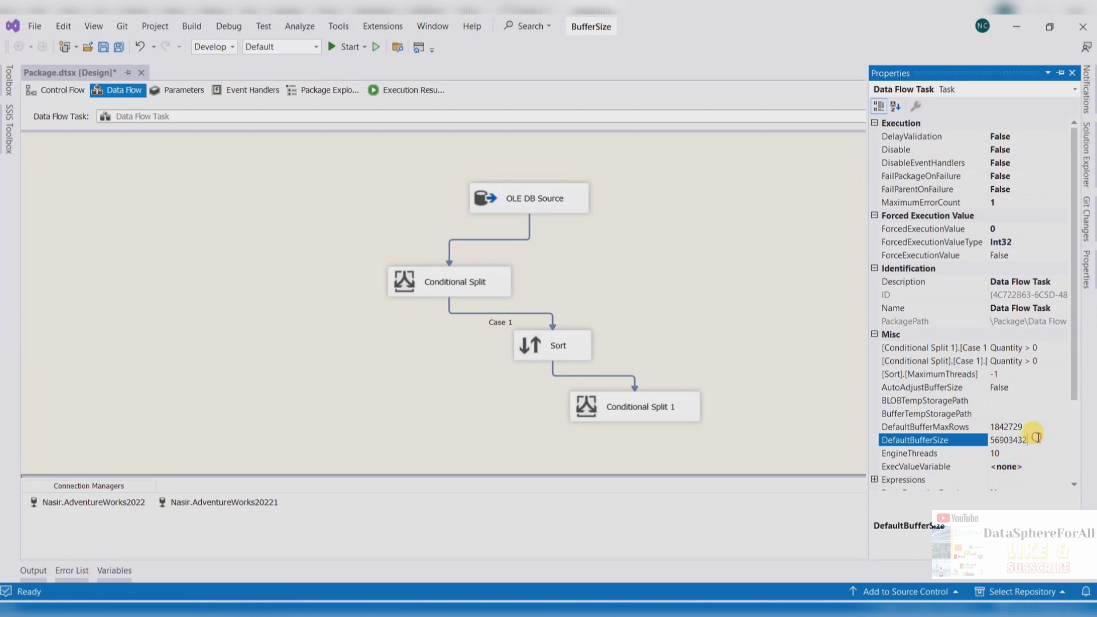
pyautogui.moveTo(1028, 440); pyautogui.dragTo(981, 443)
pyautogui.write('104857600')
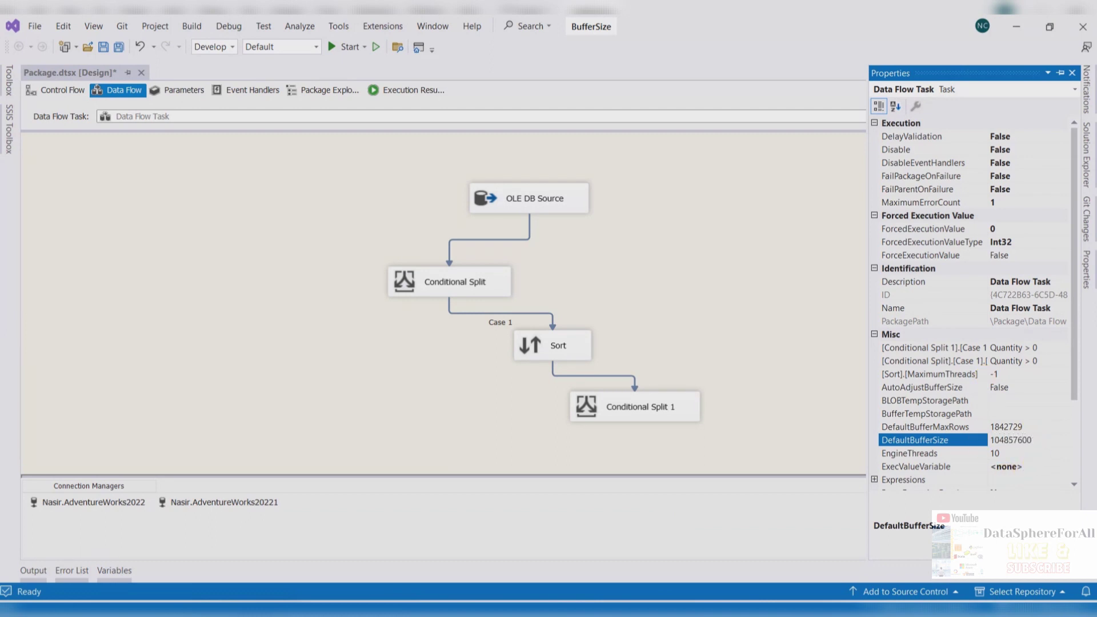
pyautogui.click(826, 342)
# Step: Run the package in debug mode and check the elapsed time at the end of its progress log
pyautogui.click(339, 48)
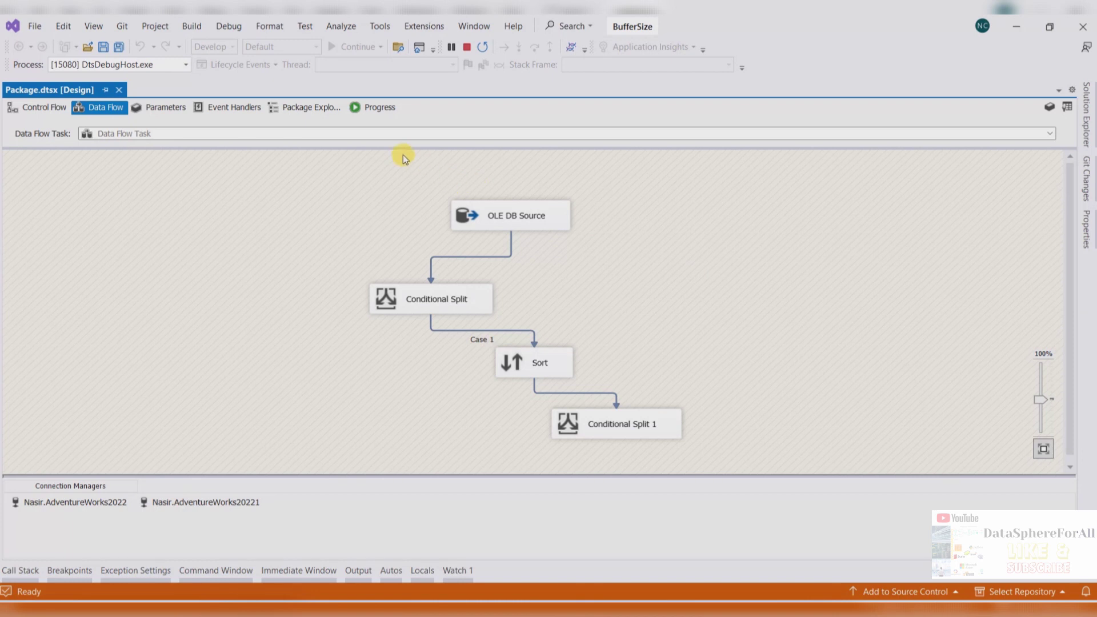
pyautogui.click(379, 109)
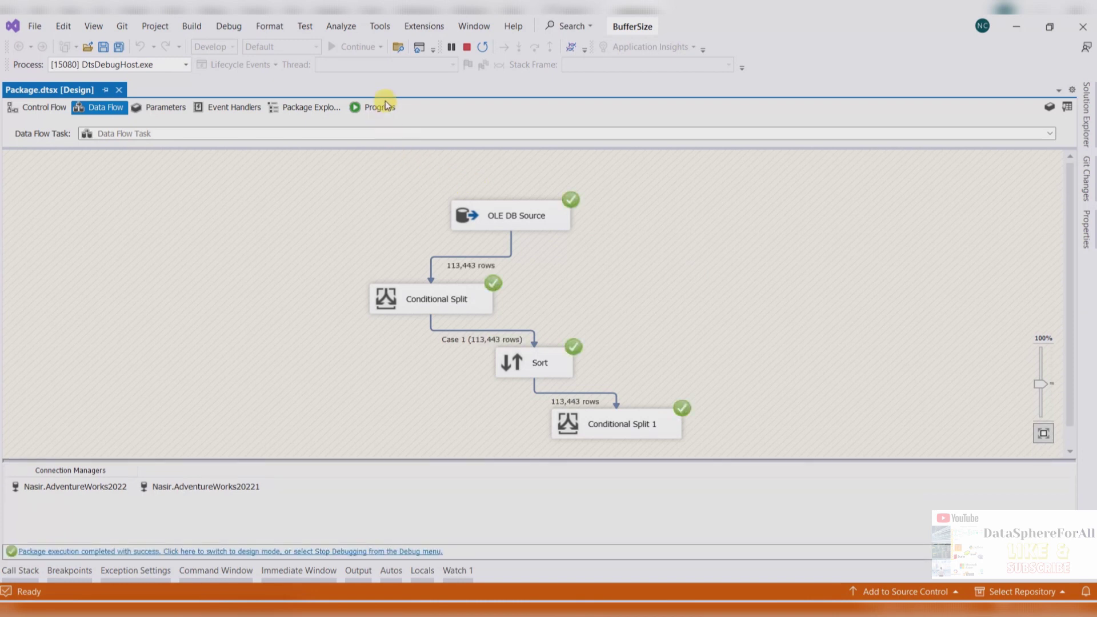
pyautogui.moveTo(1071, 284); pyautogui.dragTo(1074, 457)
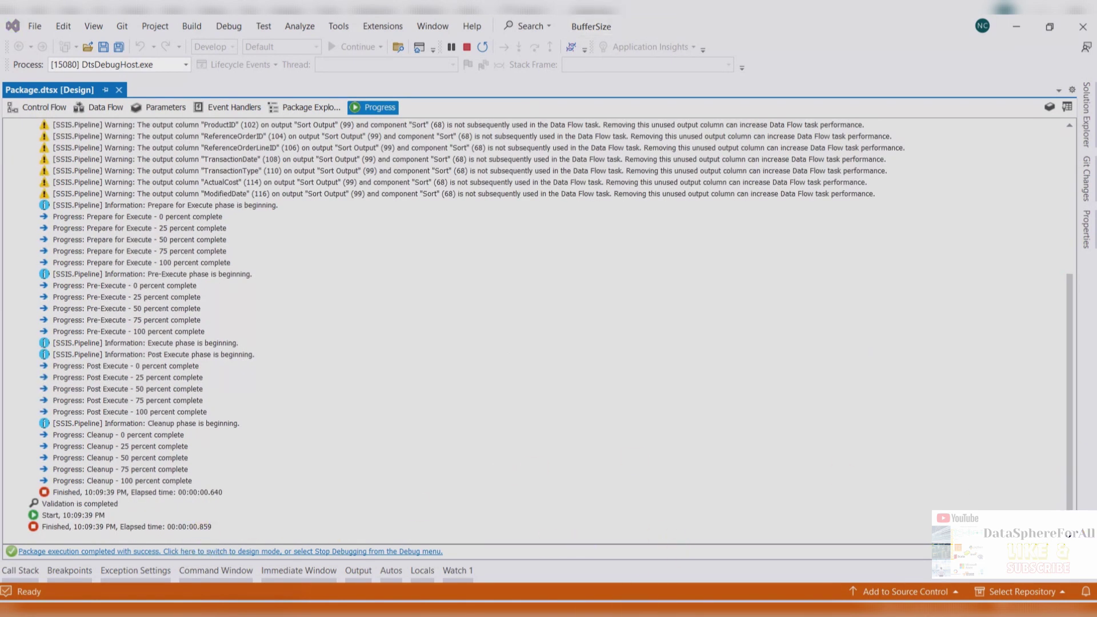
# Step: Switch to Excel and record the run time 0.859 in cell G21
pyautogui.hotkey('alt', 'Tab')
pyautogui.click(492, 497)
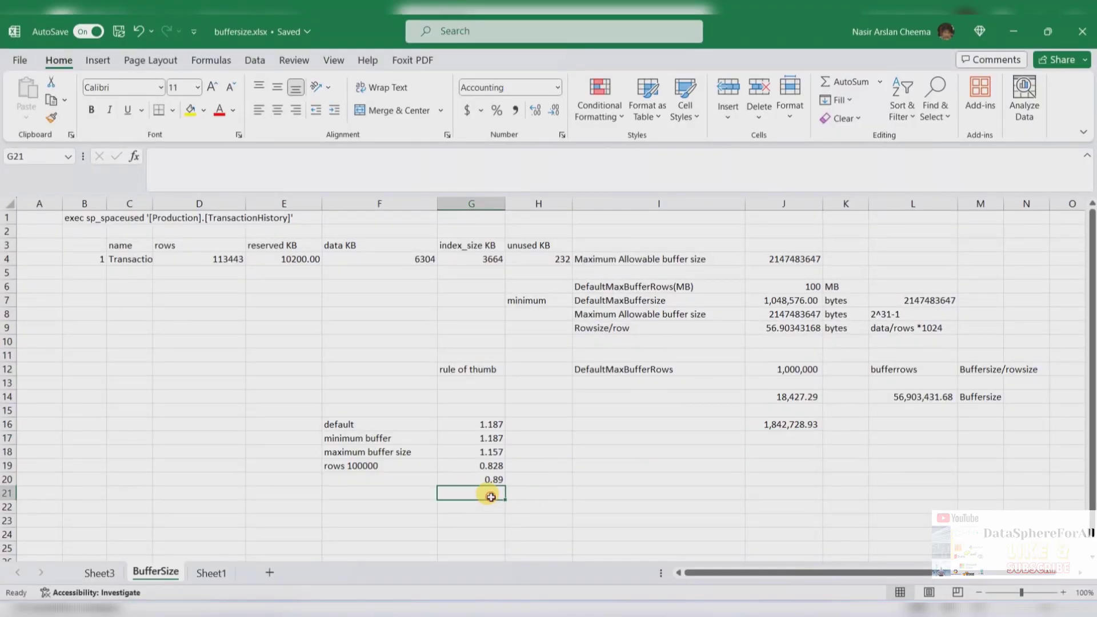
pyautogui.write('0.859')
pyautogui.press('Return')
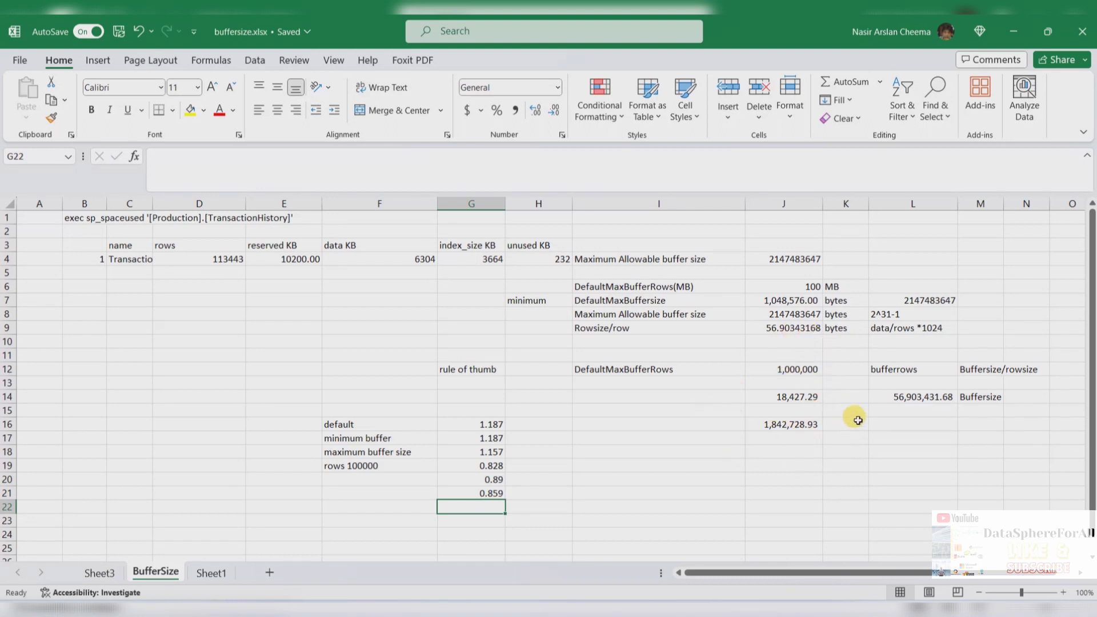
# Step: Review the buffer rows formula note in L12:M12, the values in J12 and J7, and the calculations in L14 and J16
pyautogui.click(887, 369)
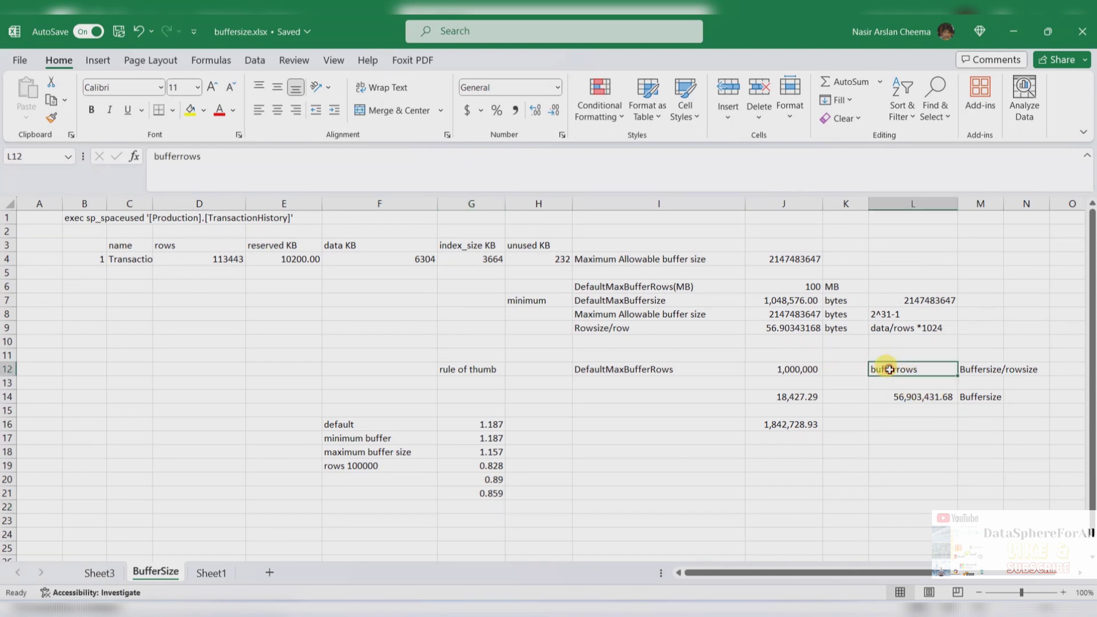
pyautogui.click(1006, 370)
pyautogui.click(975, 368)
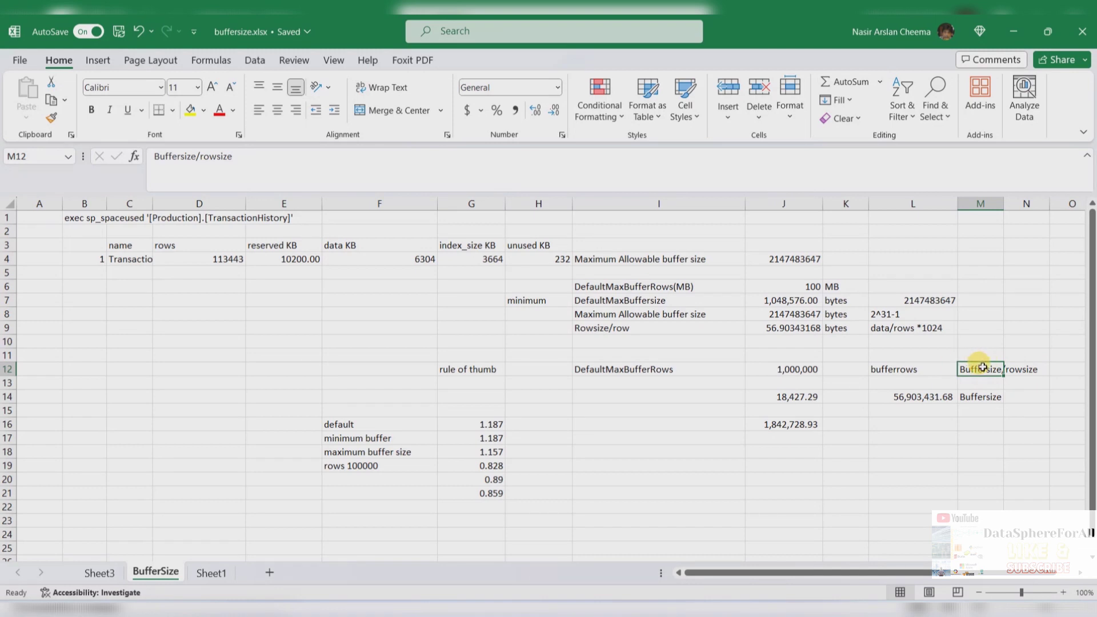
pyautogui.click(793, 369)
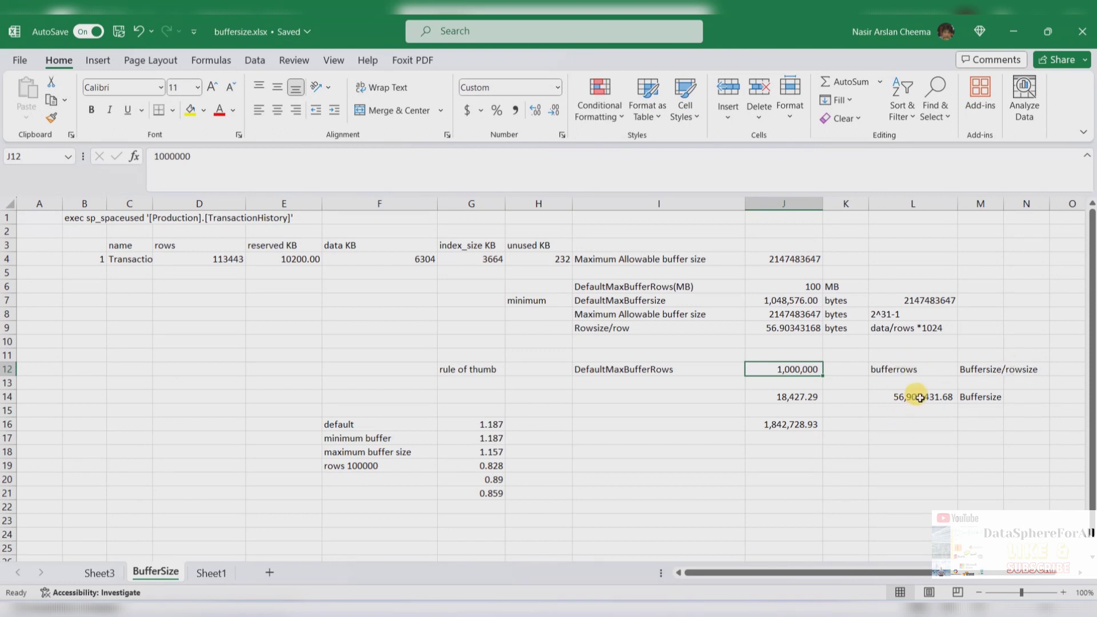
pyautogui.click(920, 399)
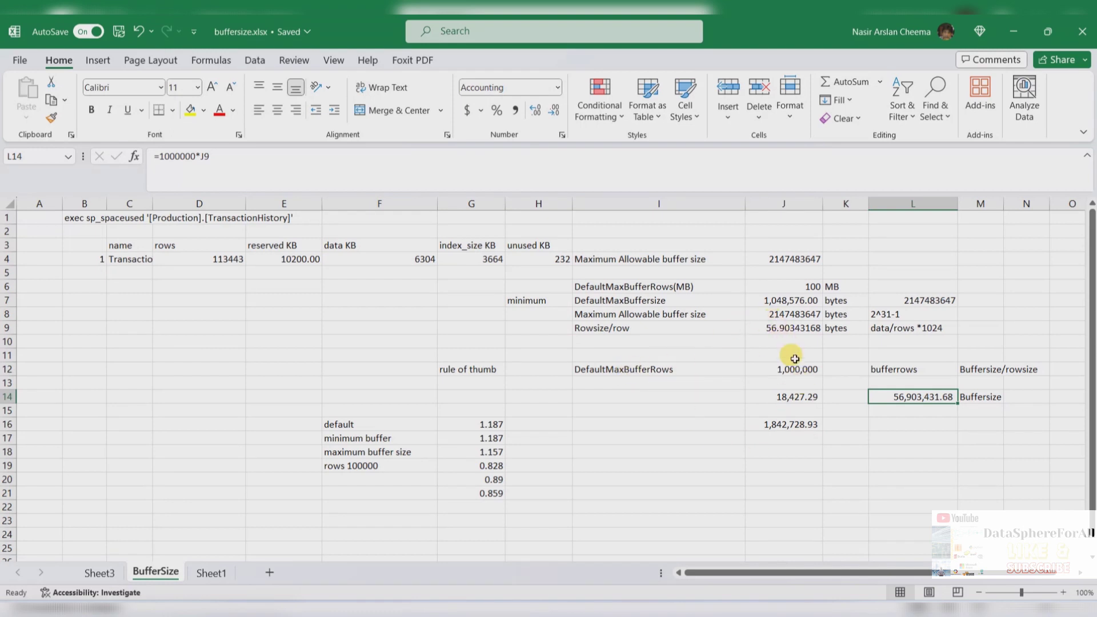
pyautogui.click(768, 302)
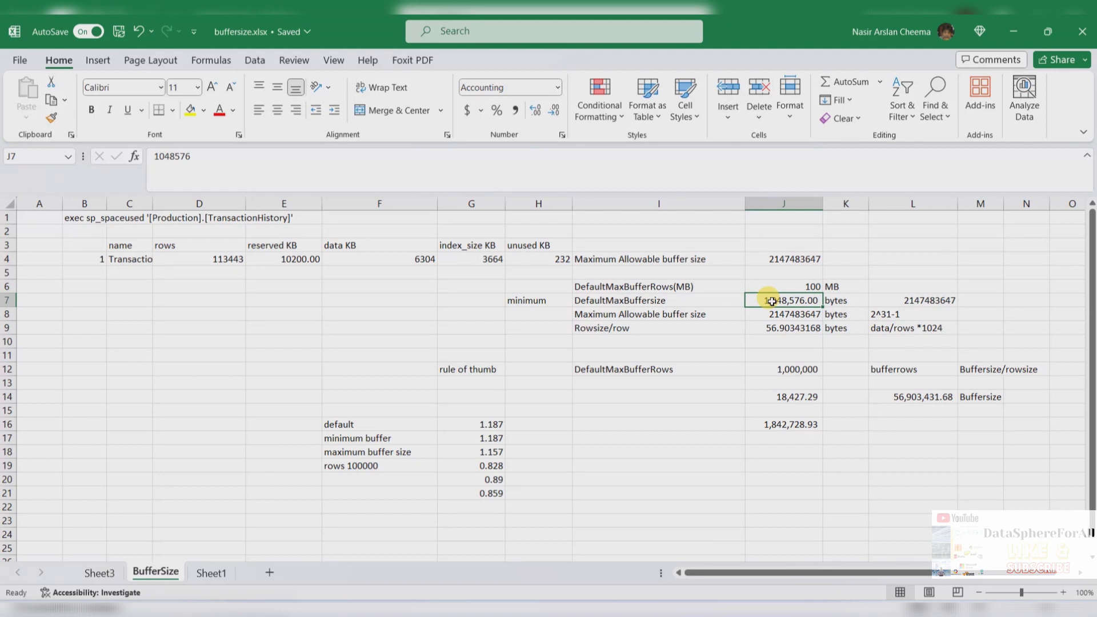
pyautogui.press('alt')
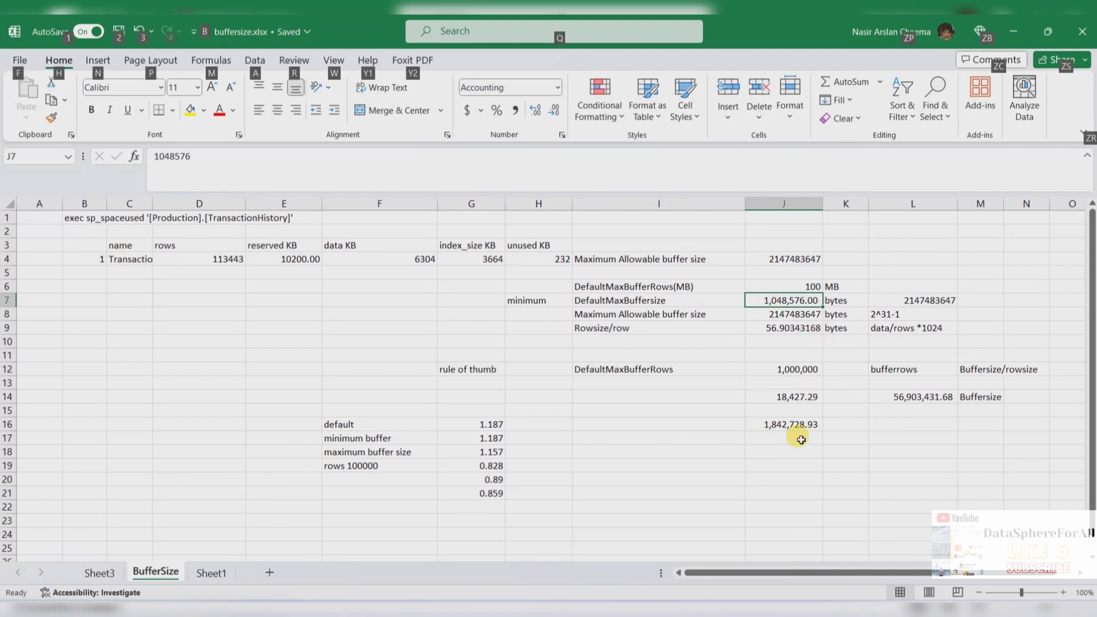
pyautogui.click(760, 424)
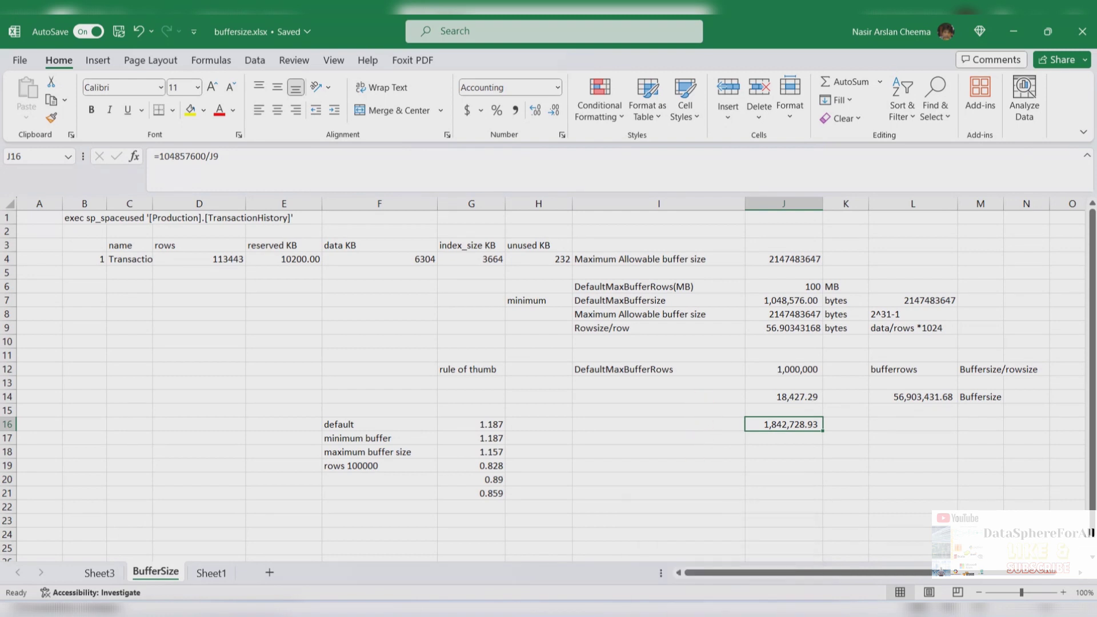
# Step: Switch to Visual Studio, display the data flow, and stop debugging the package
pyautogui.hotkey('alt', 'Tab')
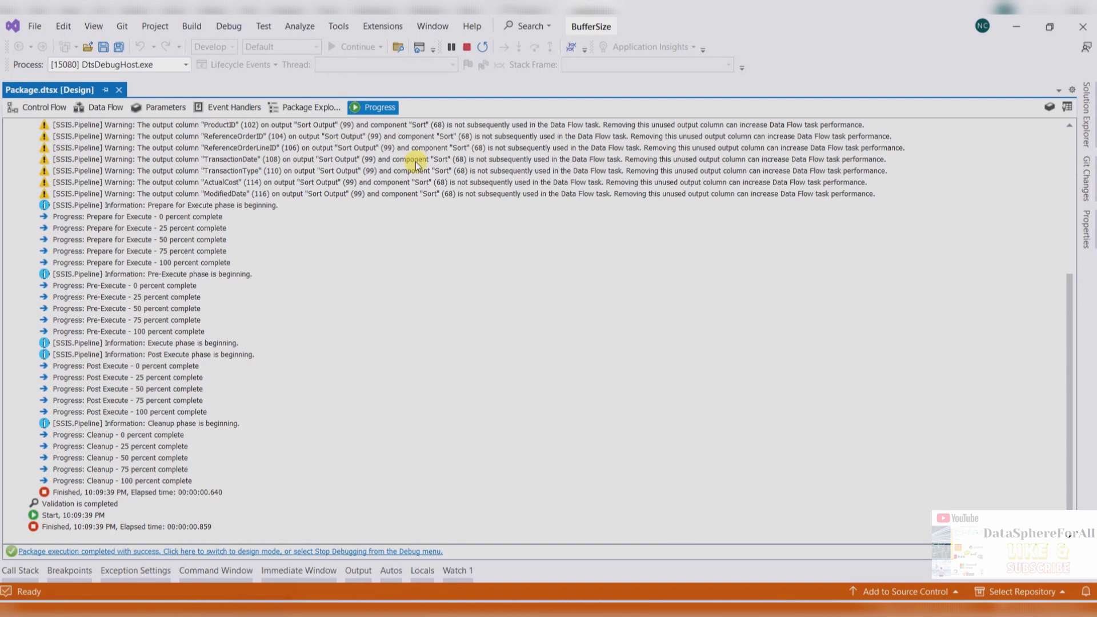
pyautogui.click(107, 108)
pyautogui.click(467, 48)
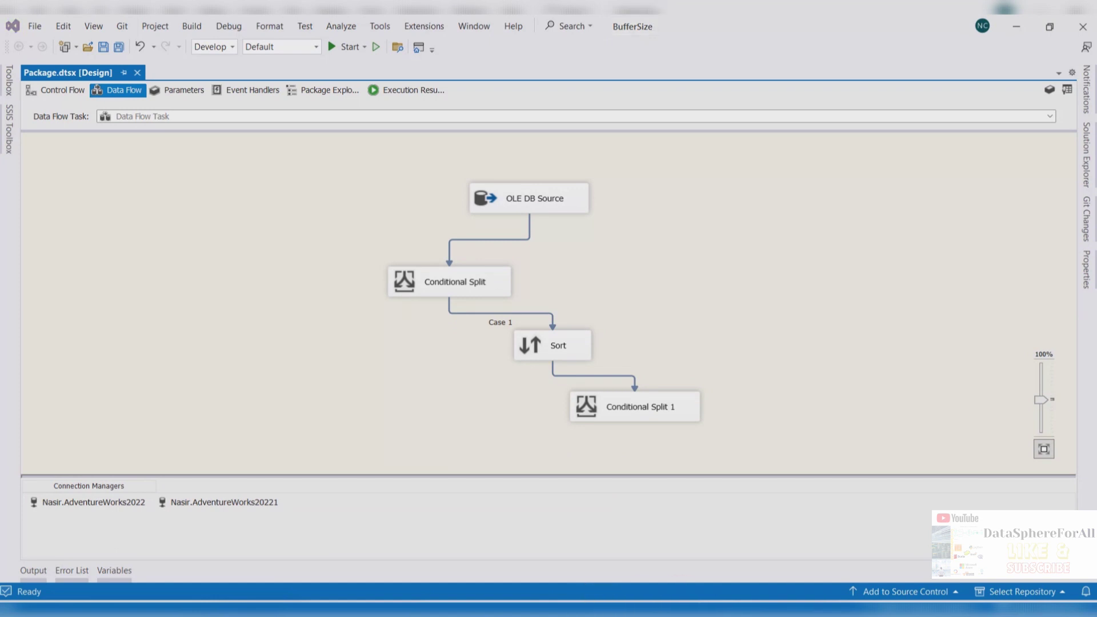
# Step: Return to Excel and review the recorded run times from G16 down and the table's row count in D4
pyautogui.click(587, 607)
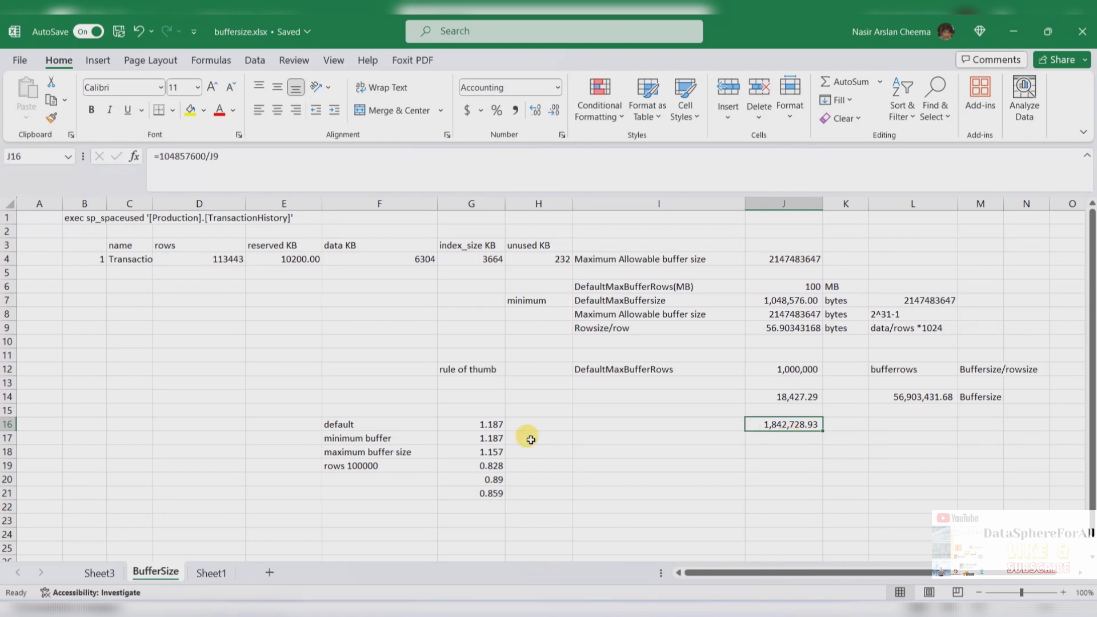
pyautogui.click(487, 426)
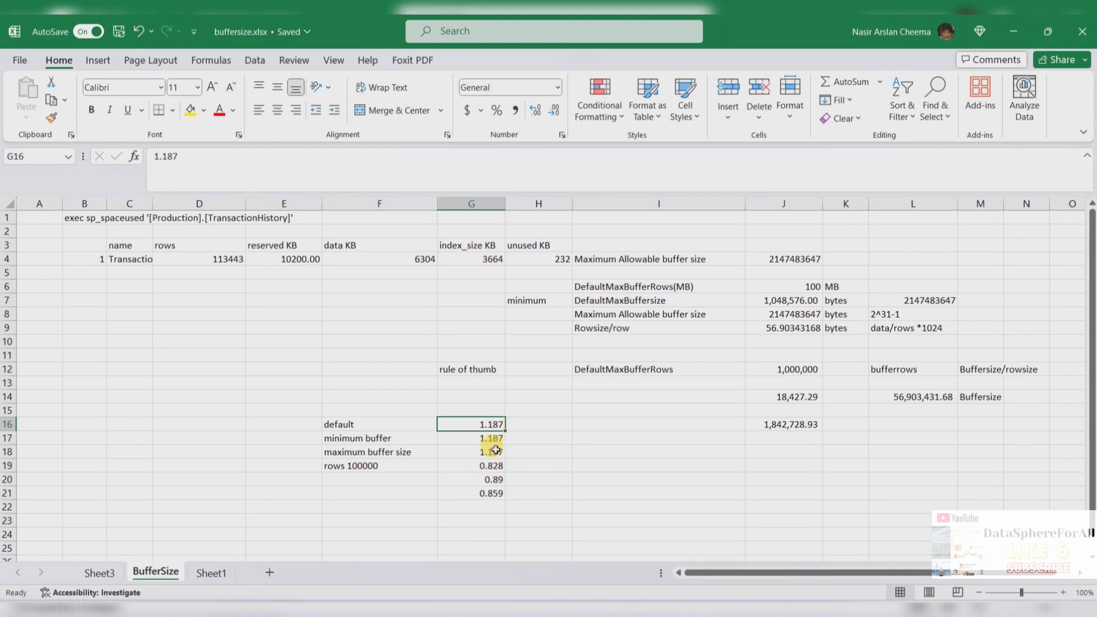
pyautogui.click(534, 466)
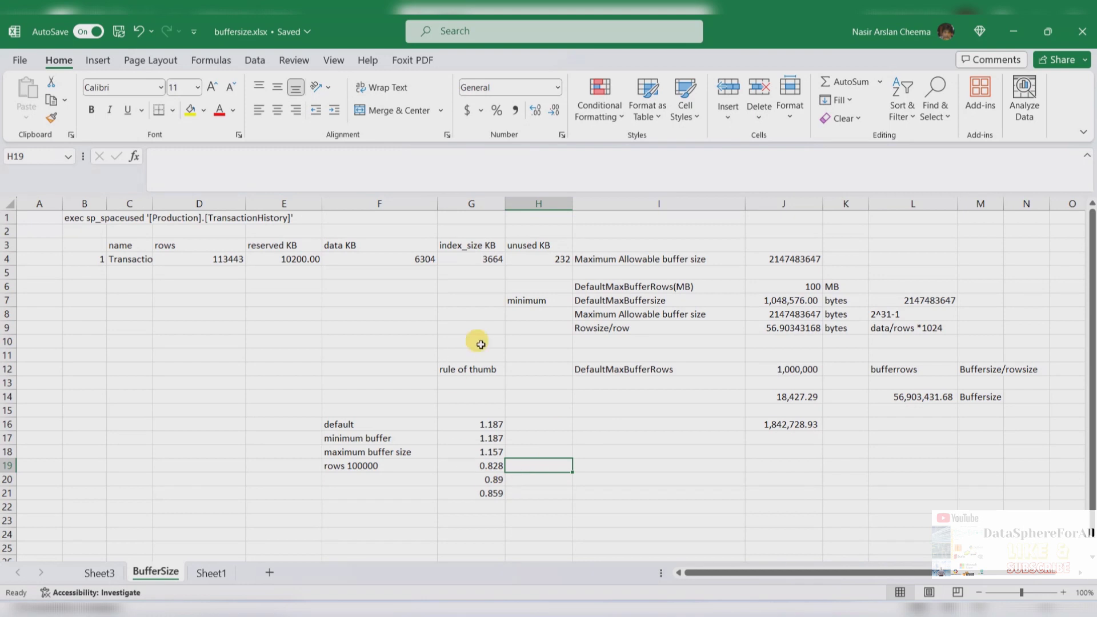
pyautogui.click(210, 260)
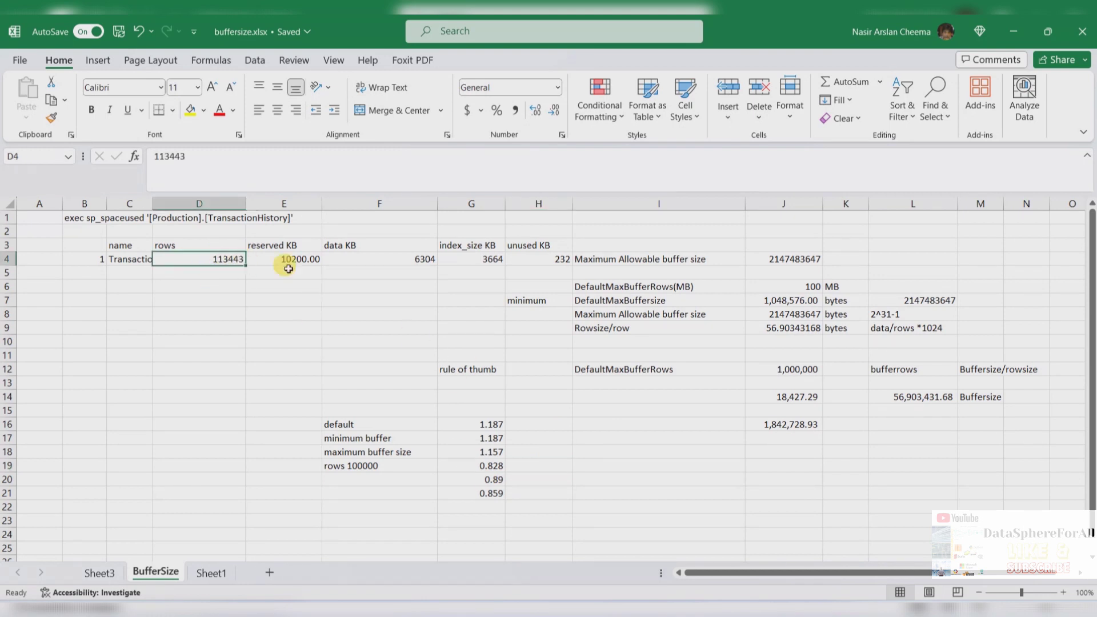
pyautogui.click(577, 462)
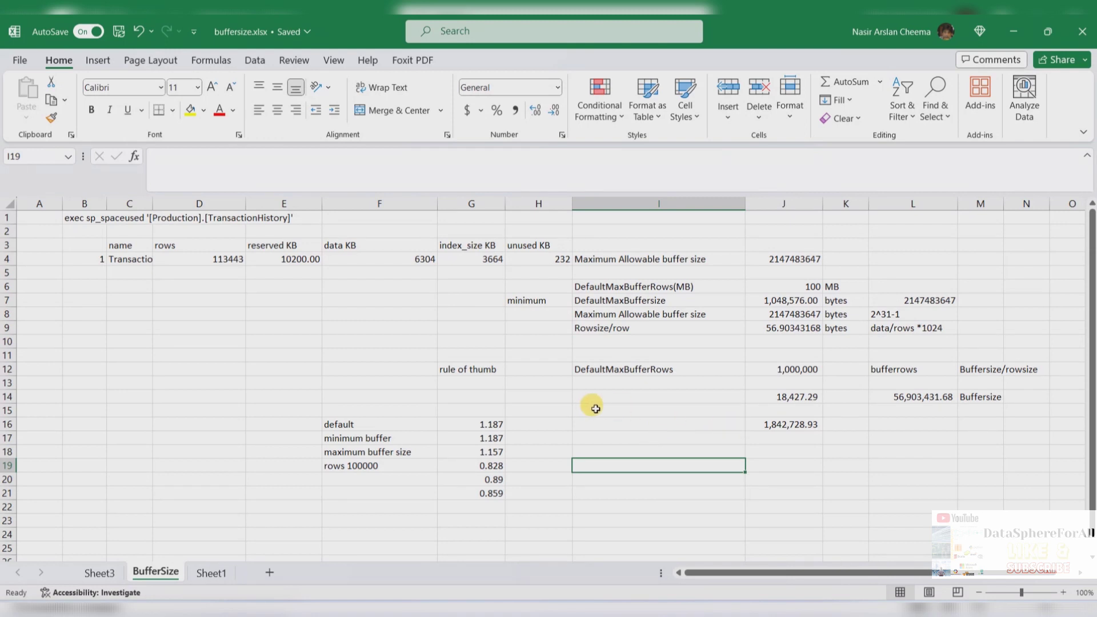
pyautogui.click(736, 610)
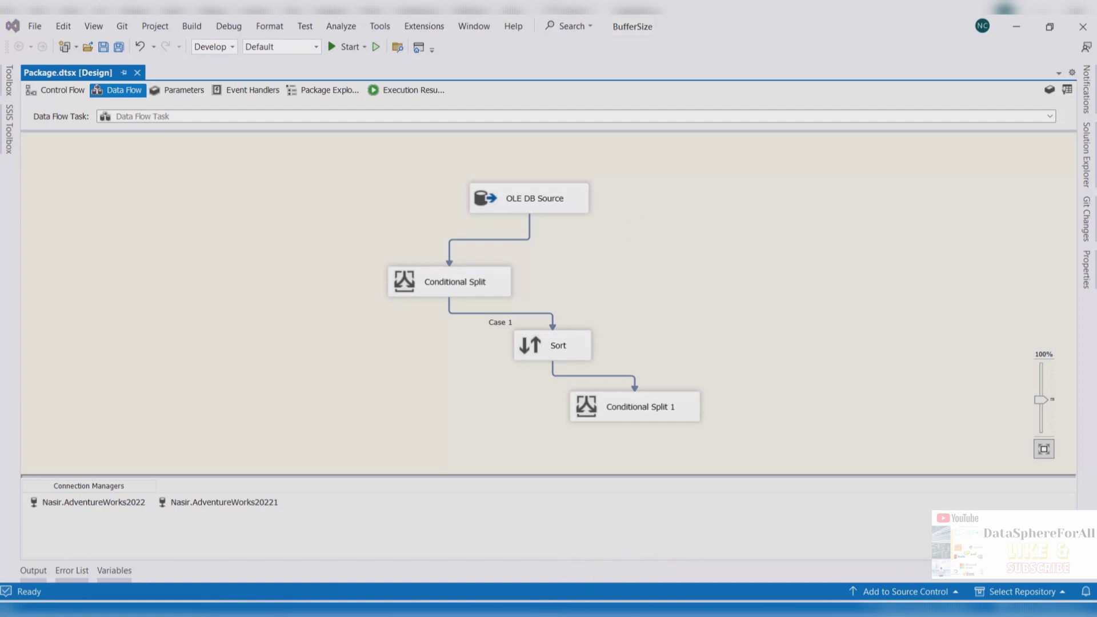
pyautogui.hotkey('alt', 'Tab')
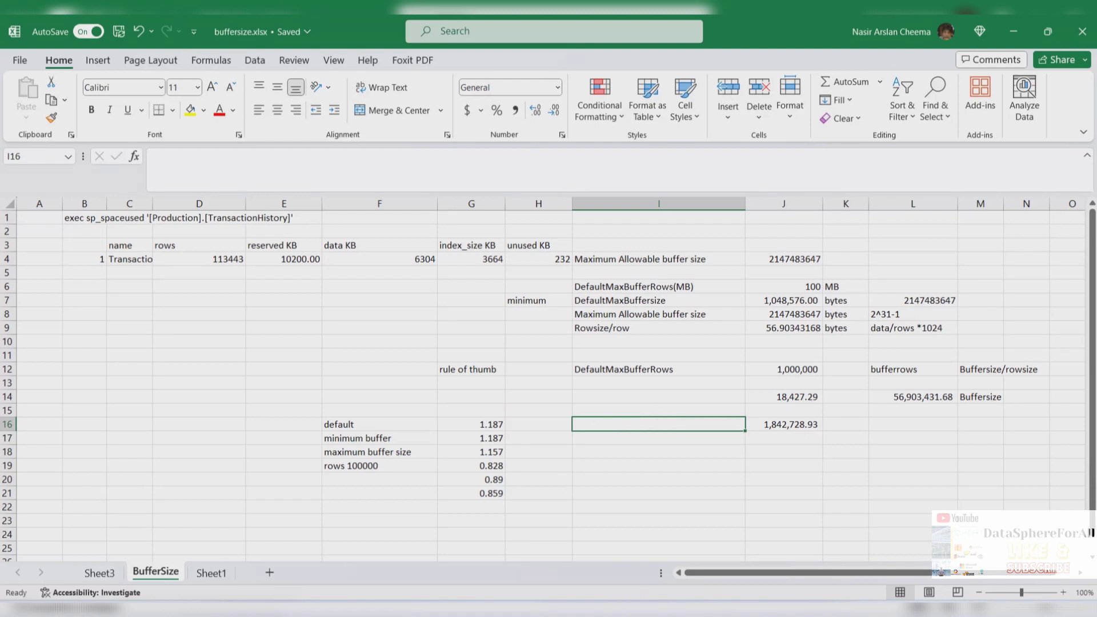
# Step: Switch to Visual Studio and examine the Data Flow Task's DefaultBufferMaxRows and DefaultBufferSize properties
pyautogui.click(631, 601)
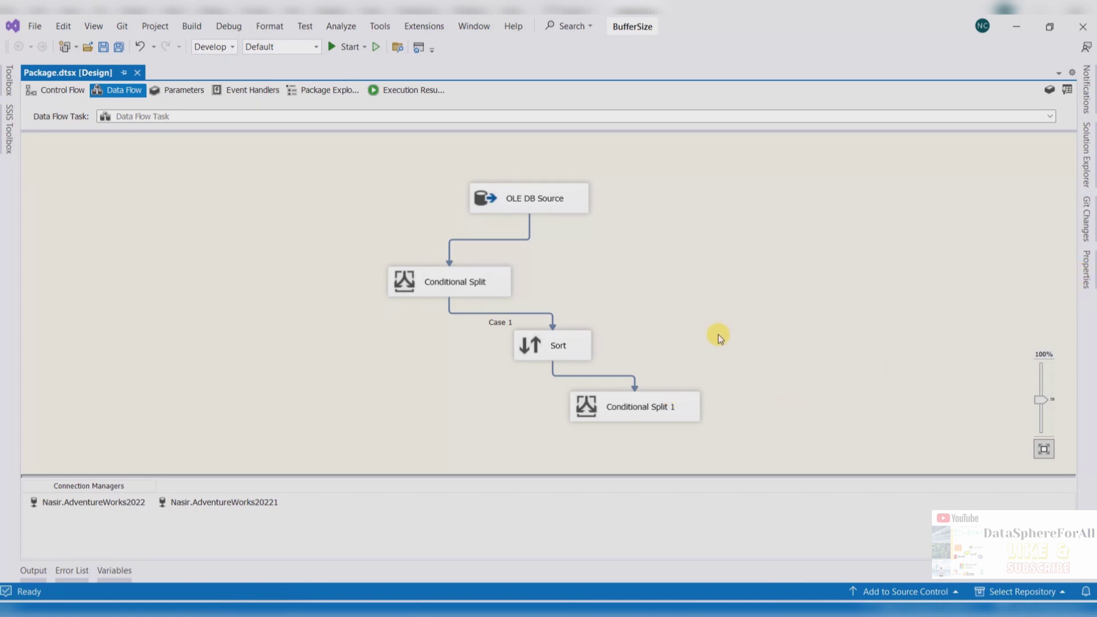
pyautogui.click(1087, 266)
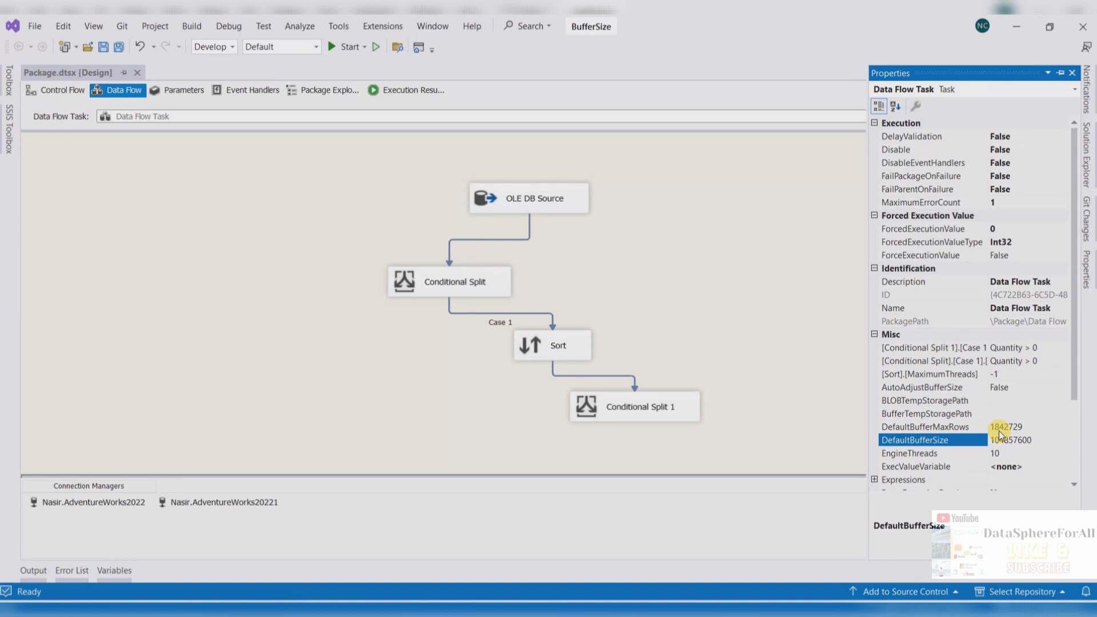
pyautogui.moveTo(1034, 440); pyautogui.dragTo(990, 428)
pyautogui.click(853, 352)
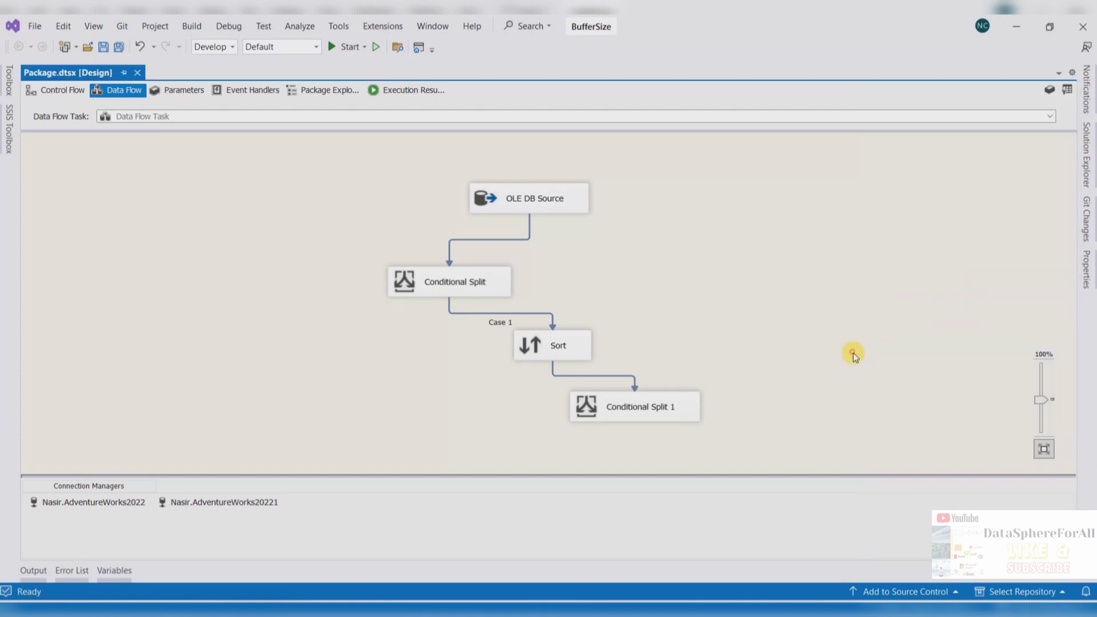
pyautogui.click(1090, 271)
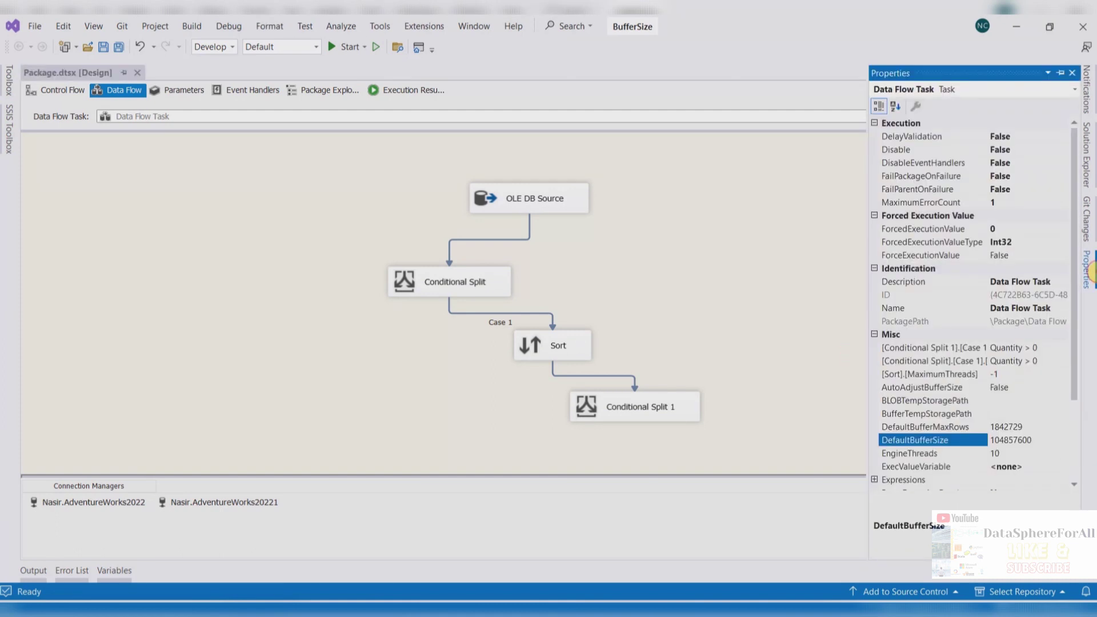
pyautogui.click(827, 325)
pyautogui.moveTo(1087, 268)
pyautogui.click(1012, 440)
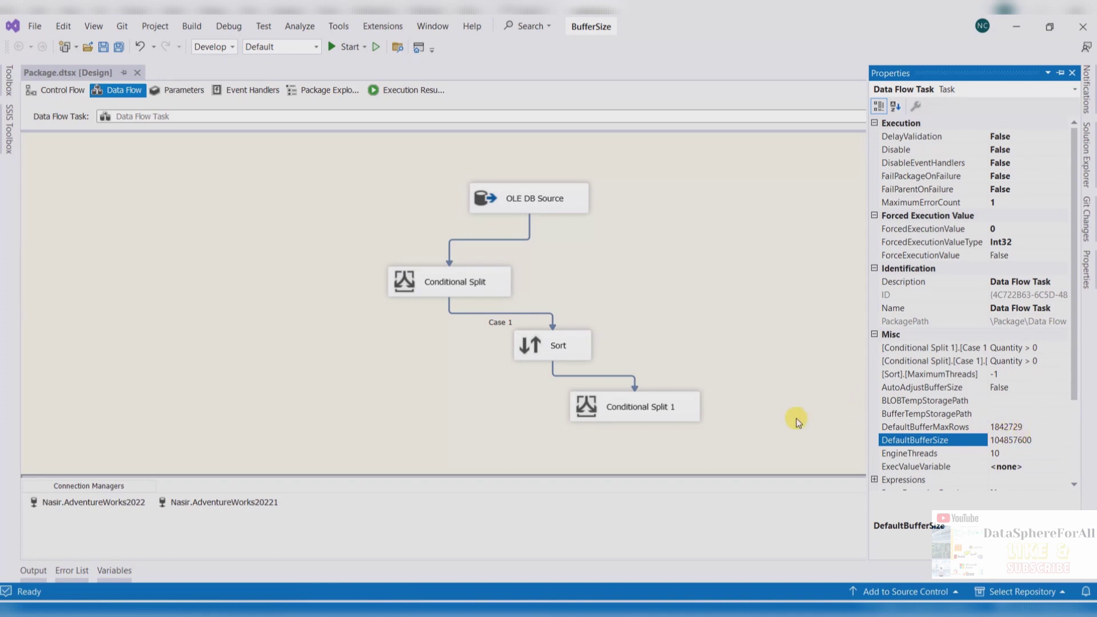
# Step: Return to Excel and review the run times and the buffer row and buffer size calculations in J12:M16
pyautogui.hotkey('alt', 'Tab')
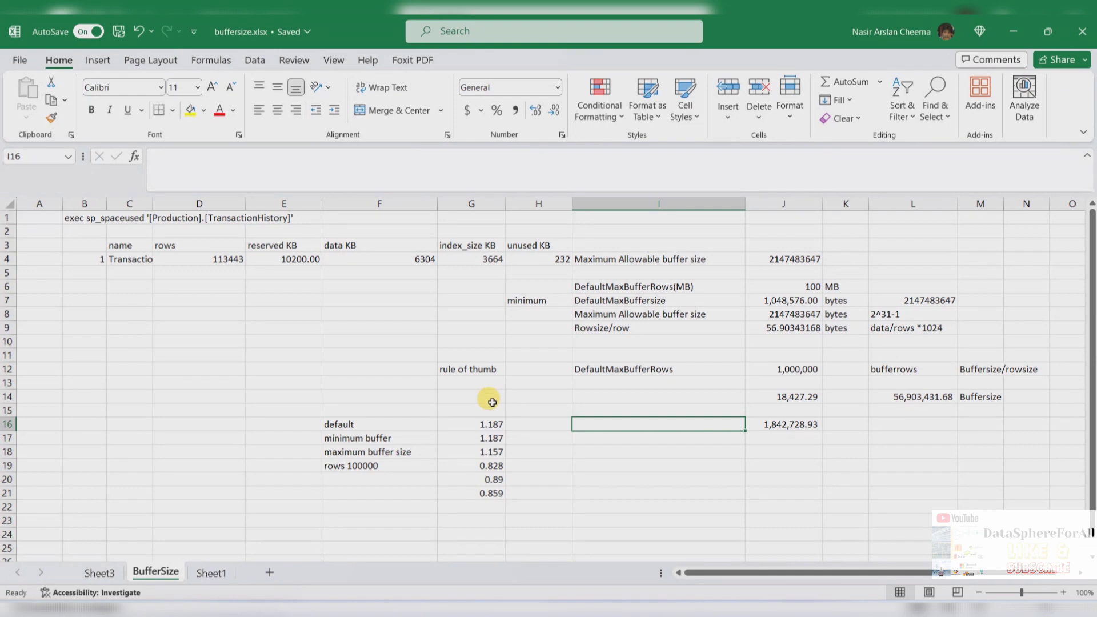
pyautogui.moveTo(351, 503); pyautogui.dragTo(906, 527)
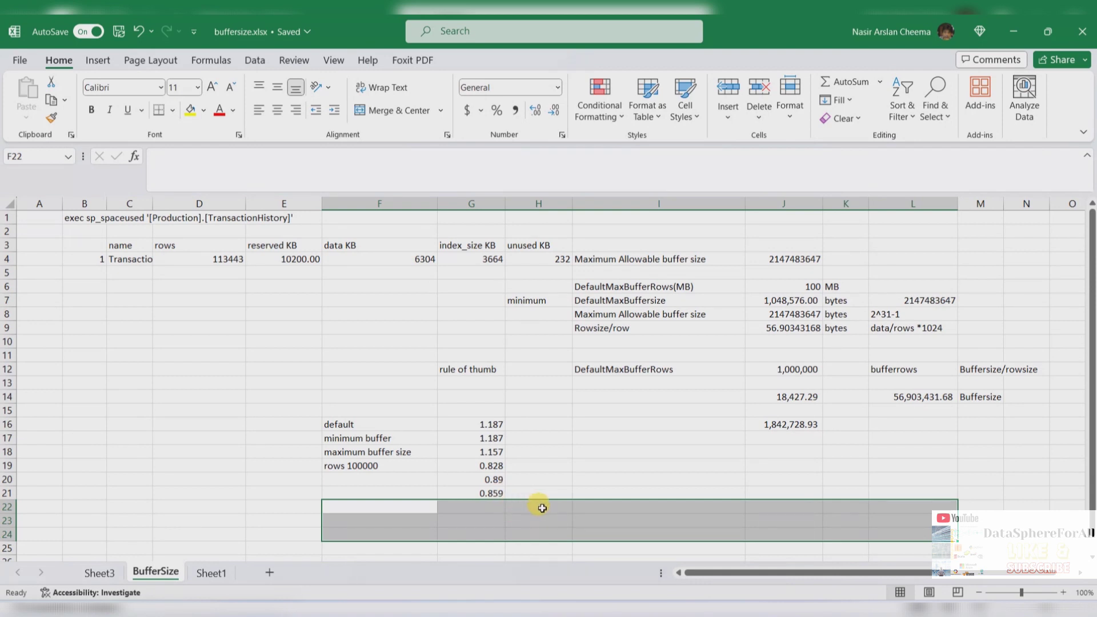
pyautogui.moveTo(412, 505); pyautogui.dragTo(883, 530)
pyautogui.click(671, 506)
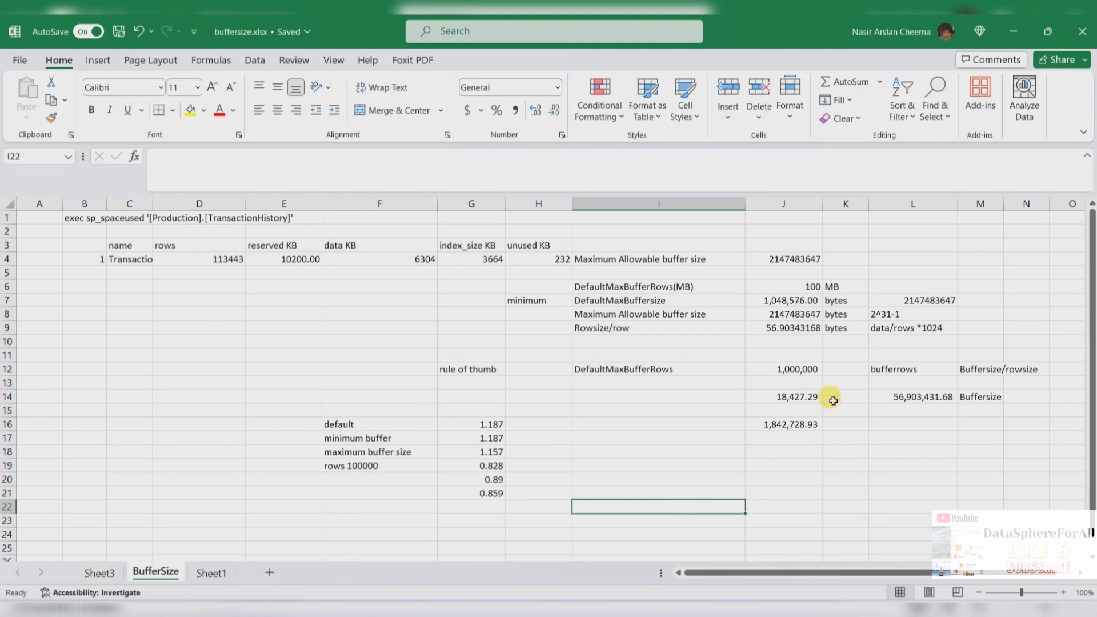
pyautogui.click(793, 366)
pyautogui.moveTo(793, 366); pyautogui.dragTo(1017, 424)
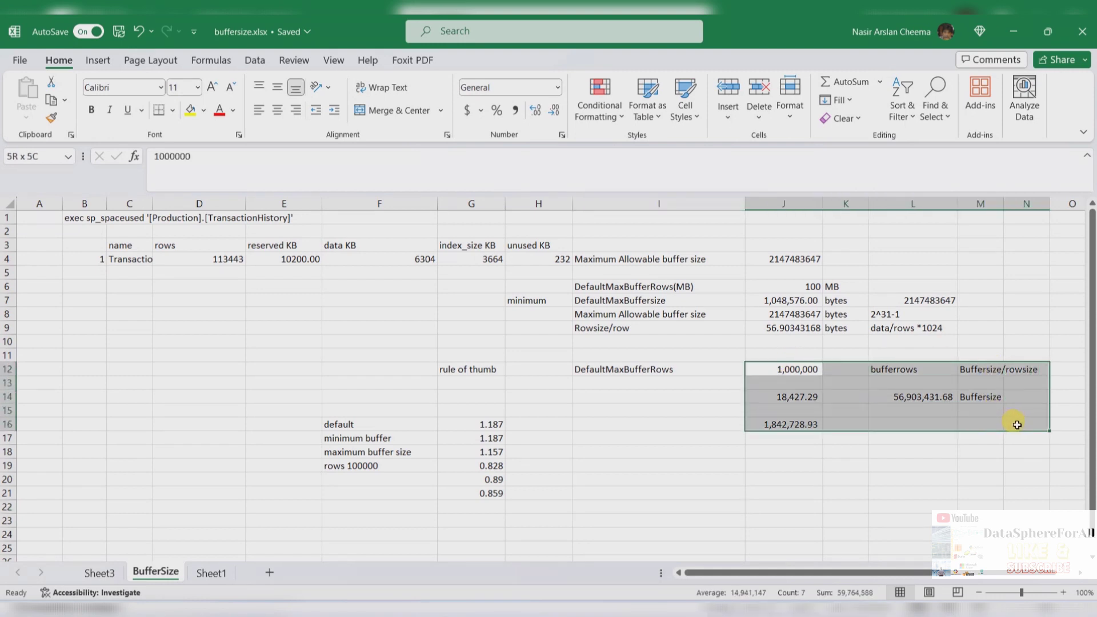
pyautogui.click(772, 367)
pyautogui.moveTo(772, 367); pyautogui.dragTo(1004, 423)
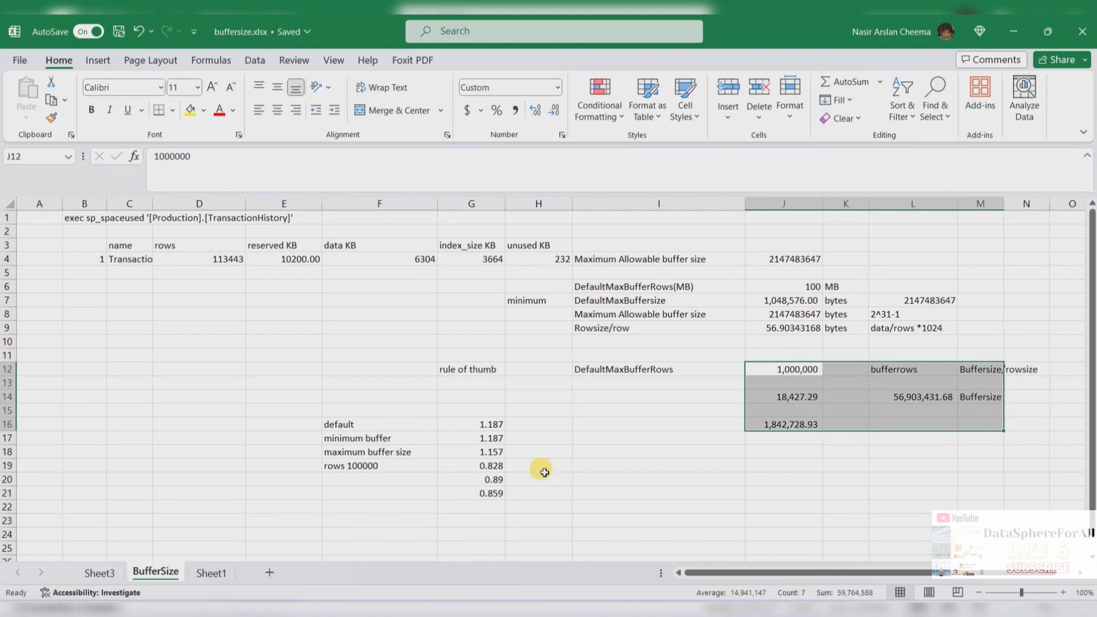